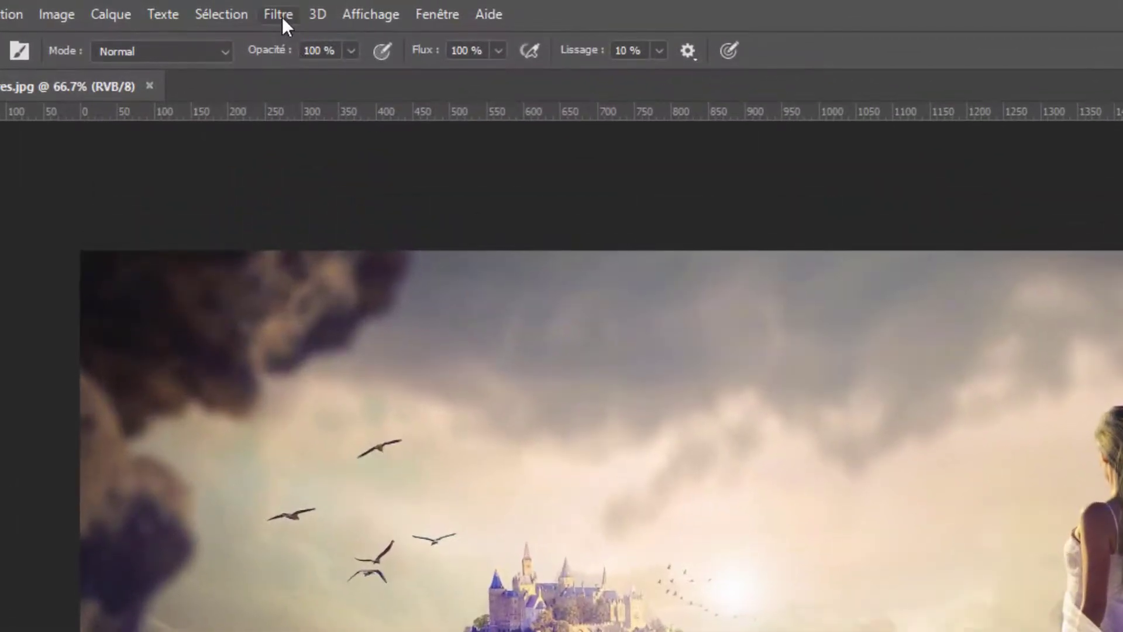
- Open the Filter Gallery for the castle image and reduce its preview zoom to 50%
left_click(282, 16)
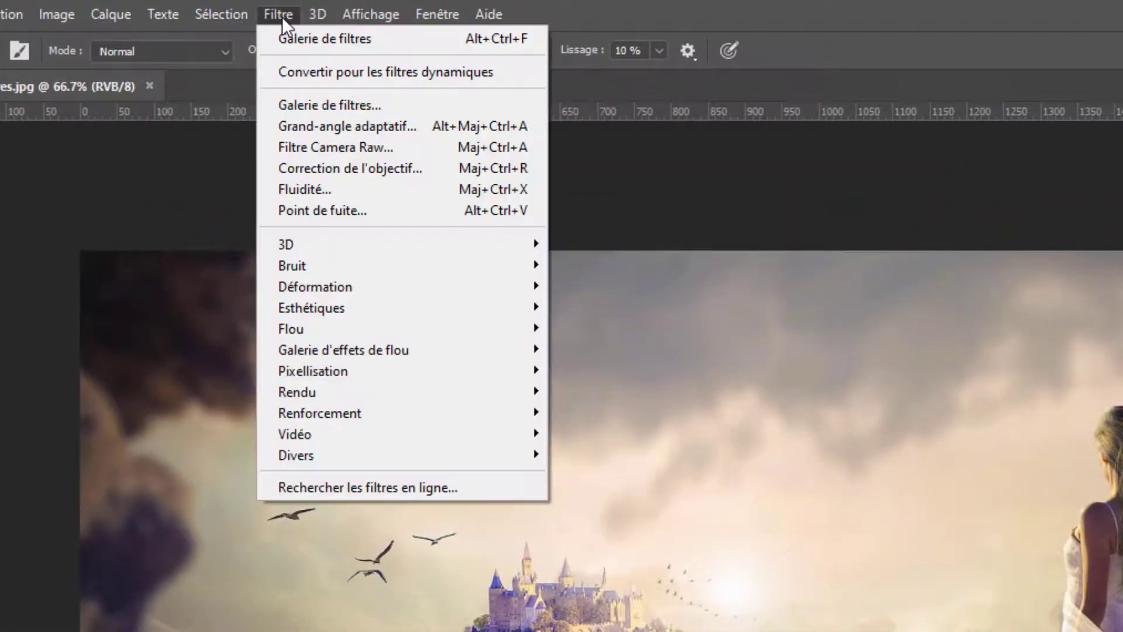
left_click(329, 110)
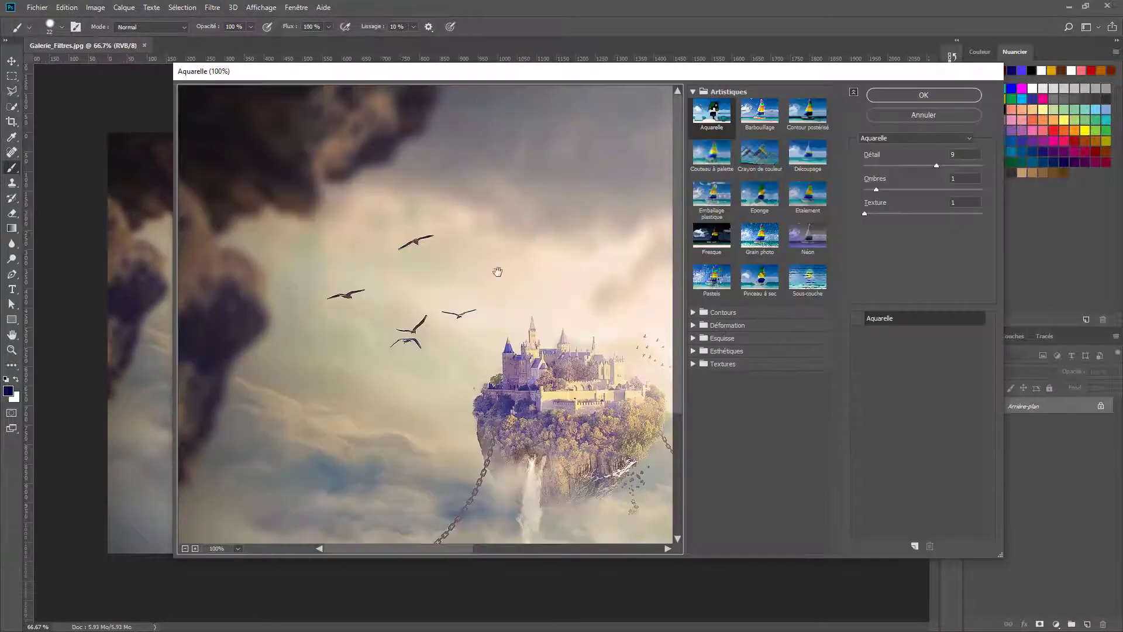
left_click_drag(541, 386, 430, 298)
left_click_drag(532, 351, 433, 324)
left_click_drag(649, 355, 275, 468)
left_click_drag(415, 374, 649, 356)
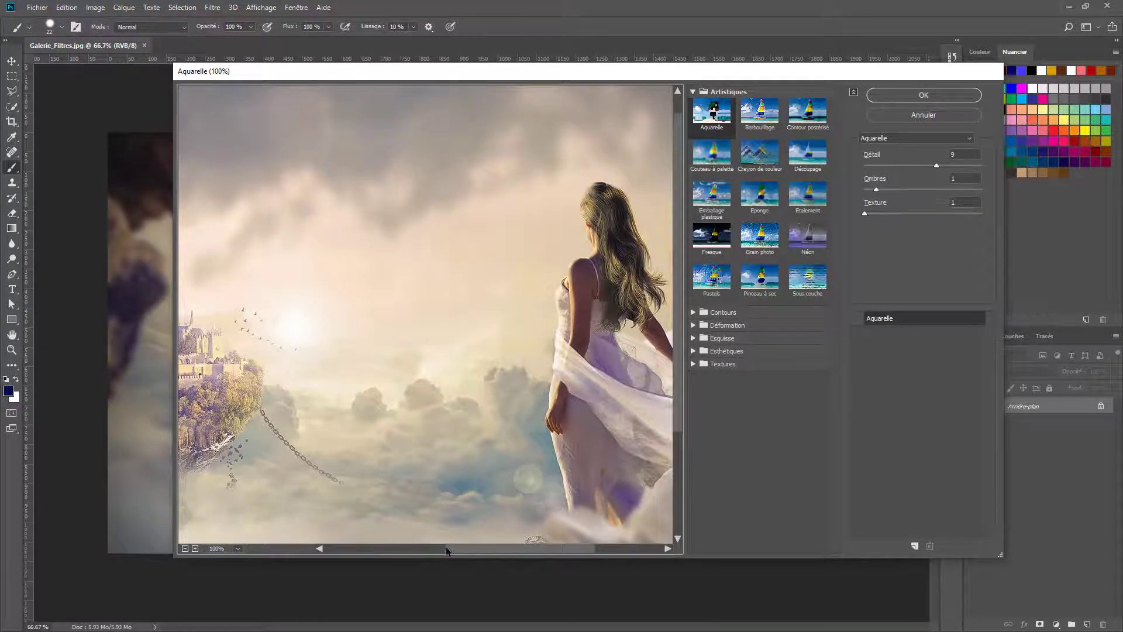
left_click_drag(447, 550, 306, 550)
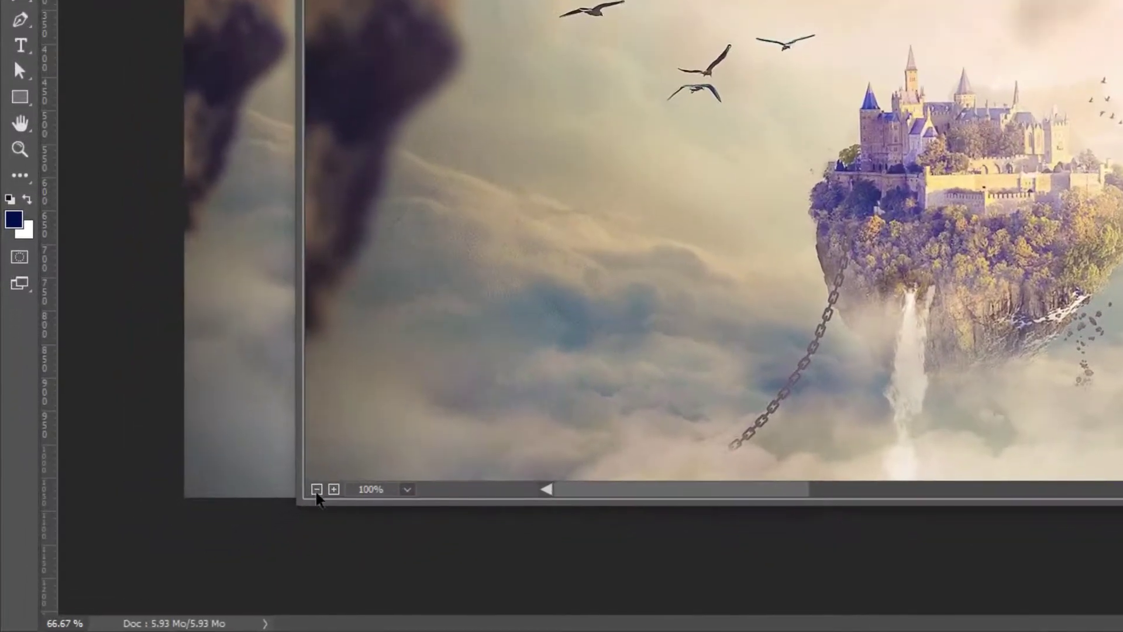
left_click(185, 548)
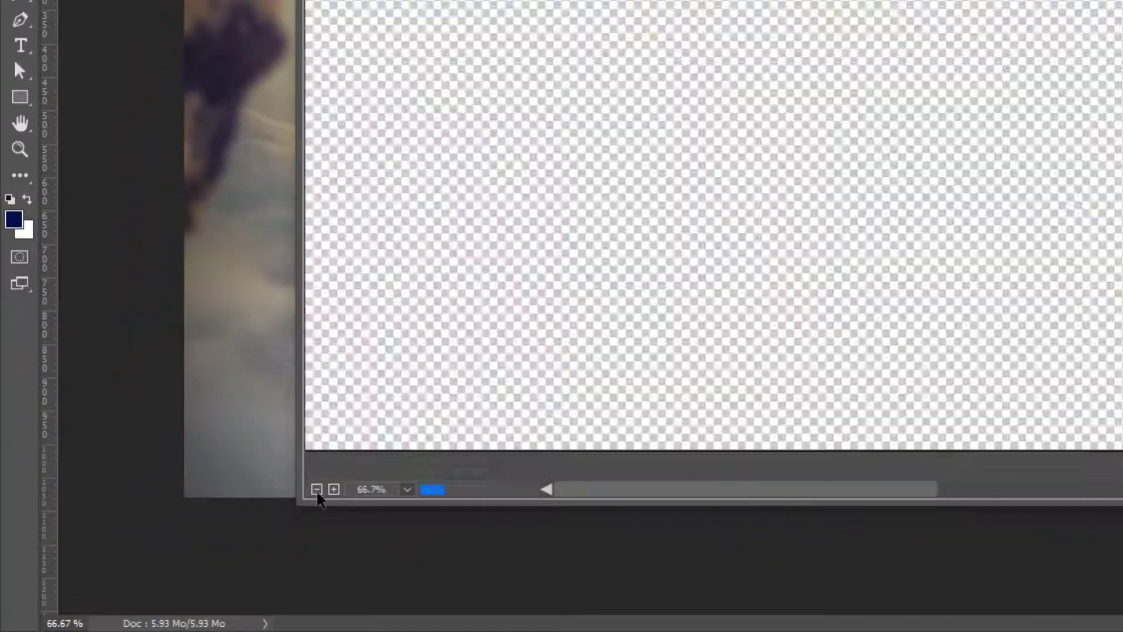
left_click(316, 489)
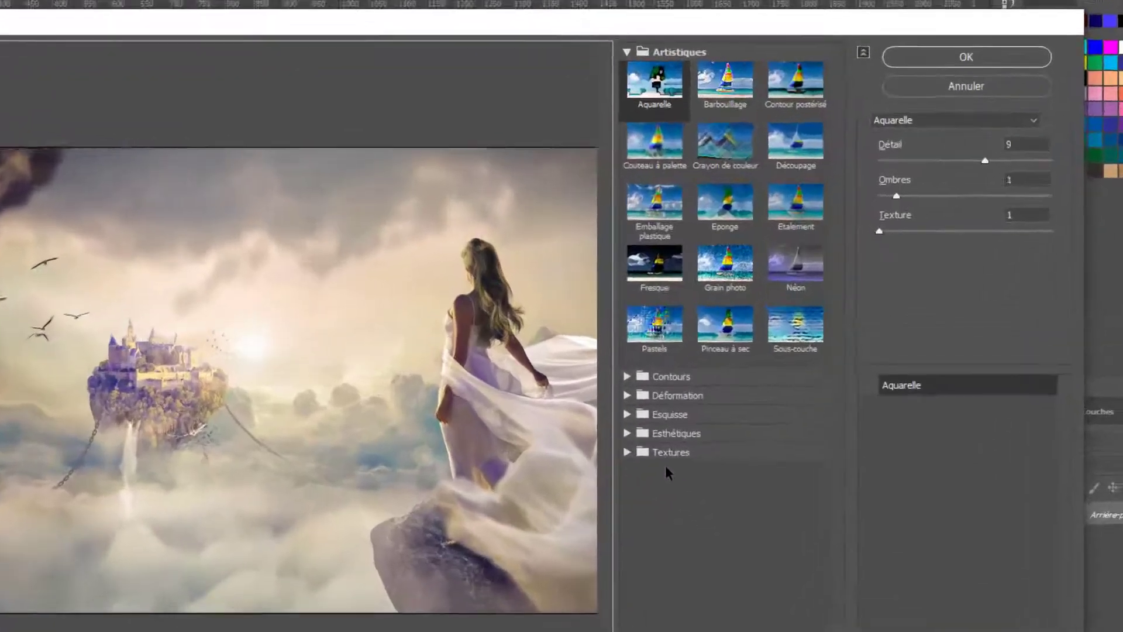
- Choose the Barbouillage filter from the Artistiques category and turn on the effect layer's visibility
left_click(669, 376)
left_click(671, 51)
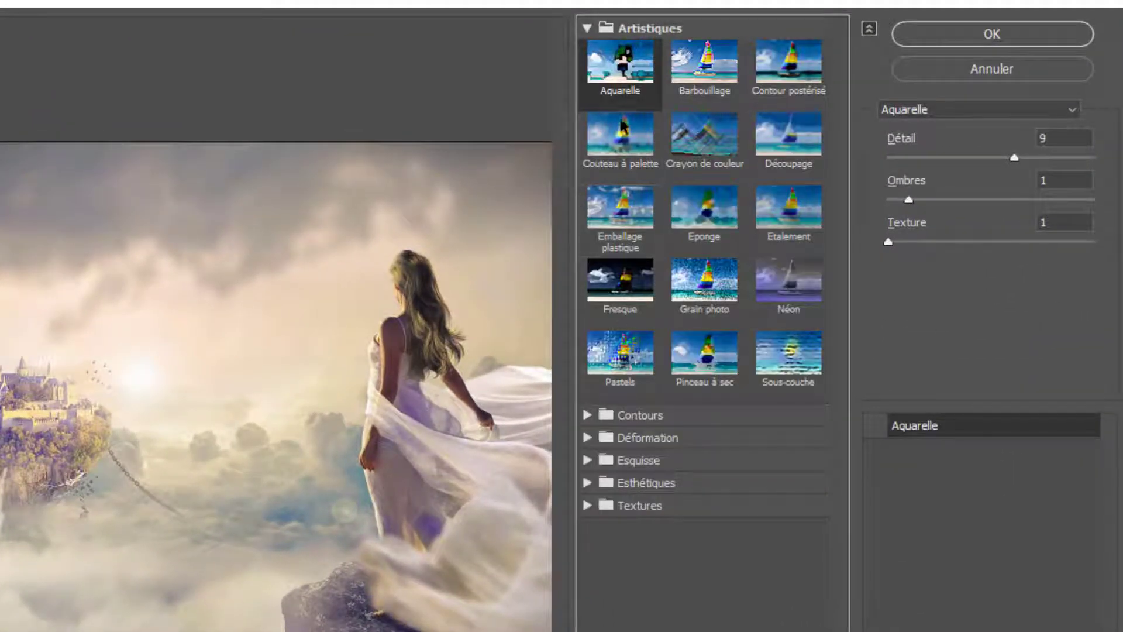
left_click(699, 64)
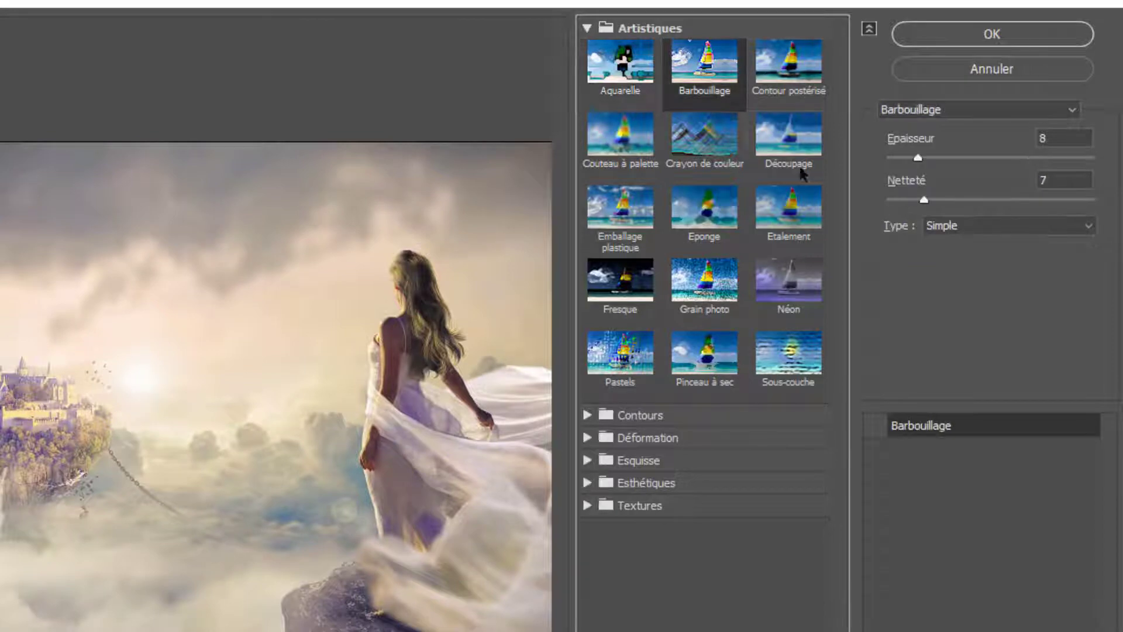
left_click(882, 420)
- Preview the artistic filters Aquarelle, Barbouillage, Contour postérisé, Découpage, Crayon de couleur, Couteau à palette and Emballage plastique on the image
left_click(637, 78)
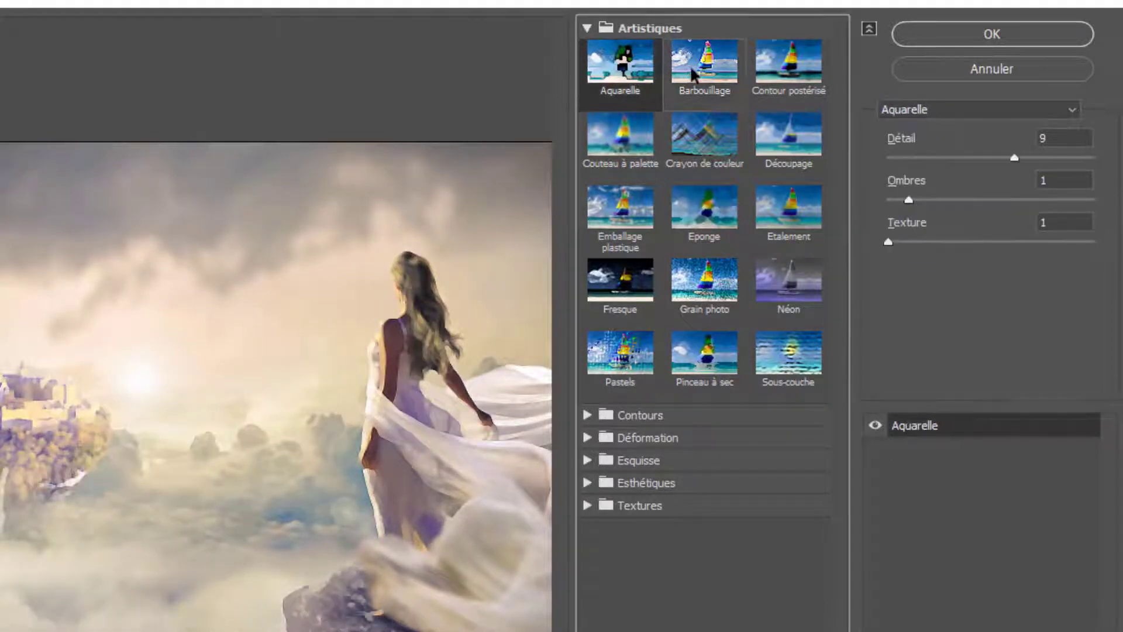
left_click(705, 67)
left_click(770, 79)
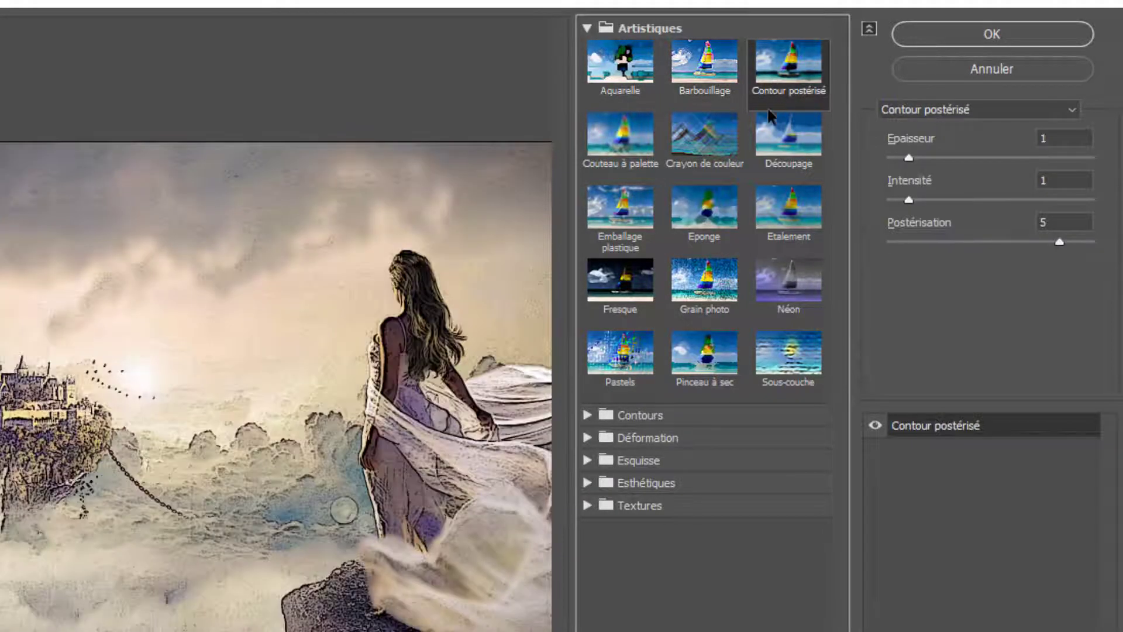
left_click(781, 163)
left_click(729, 157)
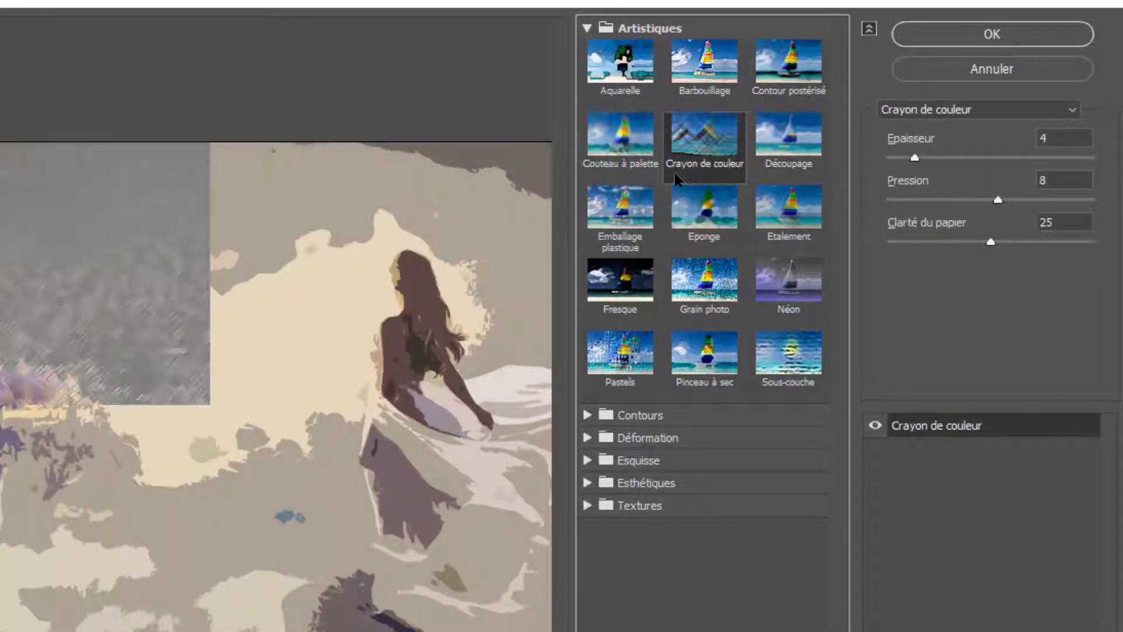
left_click(616, 146)
left_click(609, 213)
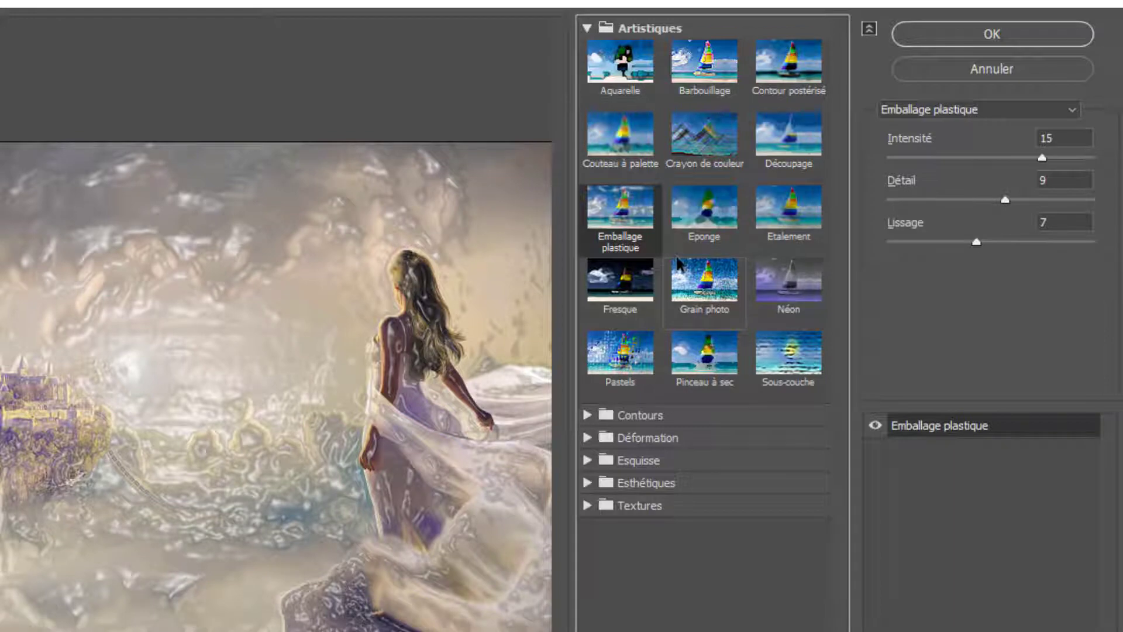
- Choose the Contour postérisé filter and inspect its effect around the castle and the woman at 100% preview zoom
left_click(799, 77)
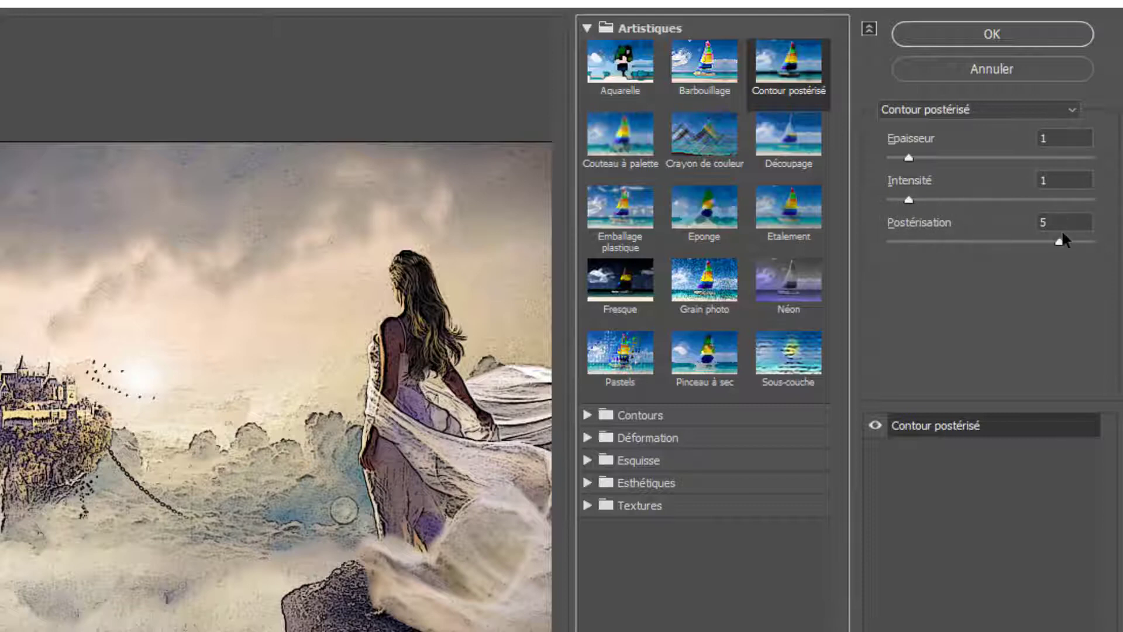
left_click_drag(365, 358, 483, 403)
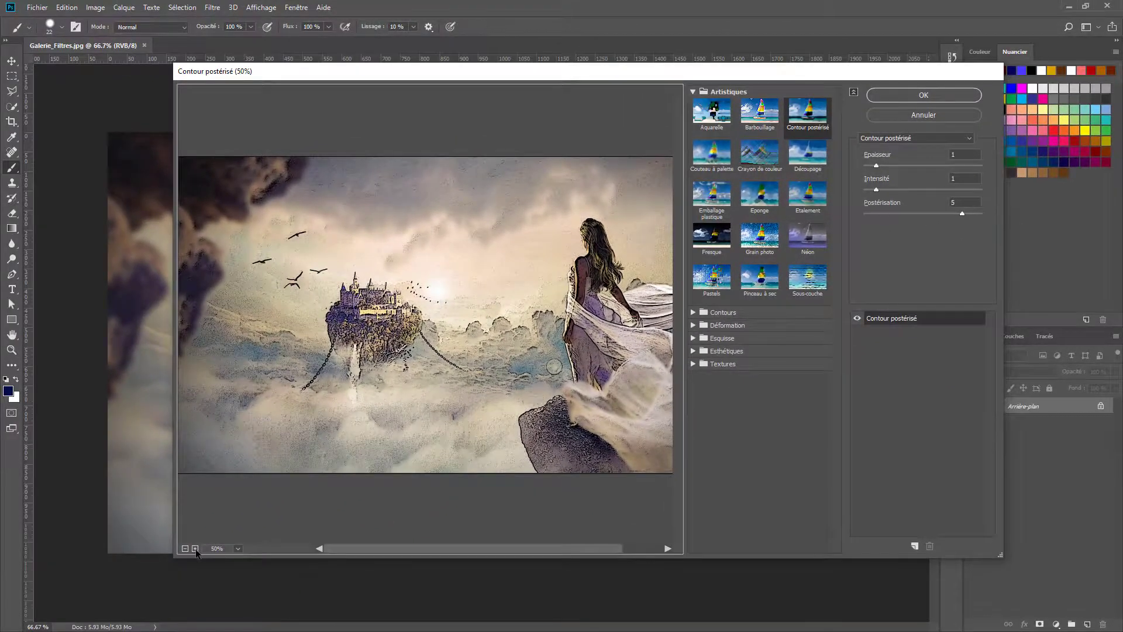
left_click(178, 558)
left_click(178, 558)
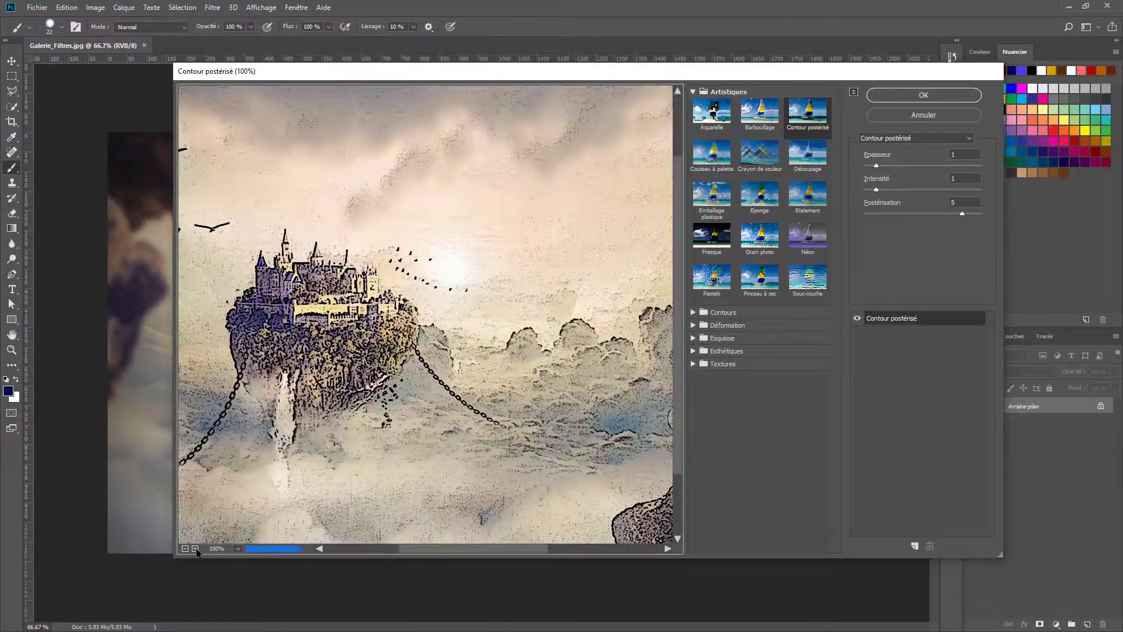
left_click_drag(499, 379, 266, 386)
mouse_move(548, 420)
left_mouse_down()
mouse_move(316, 413)
mouse_move(561, 410)
left_mouse_up()
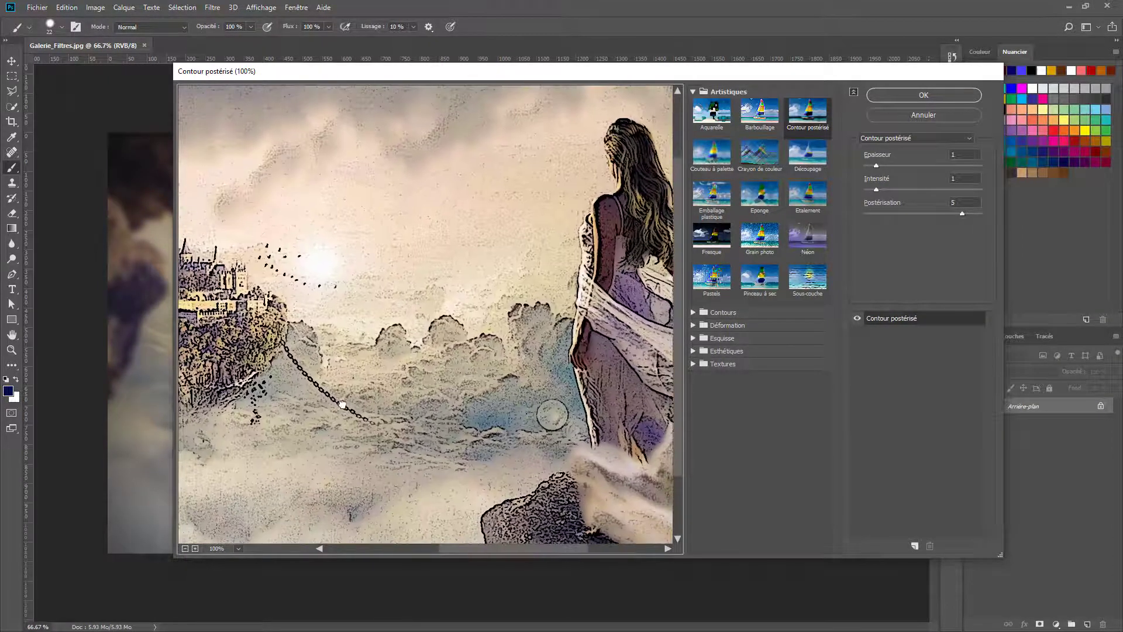
left_click_drag(409, 445, 521, 404)
left_click(184, 548)
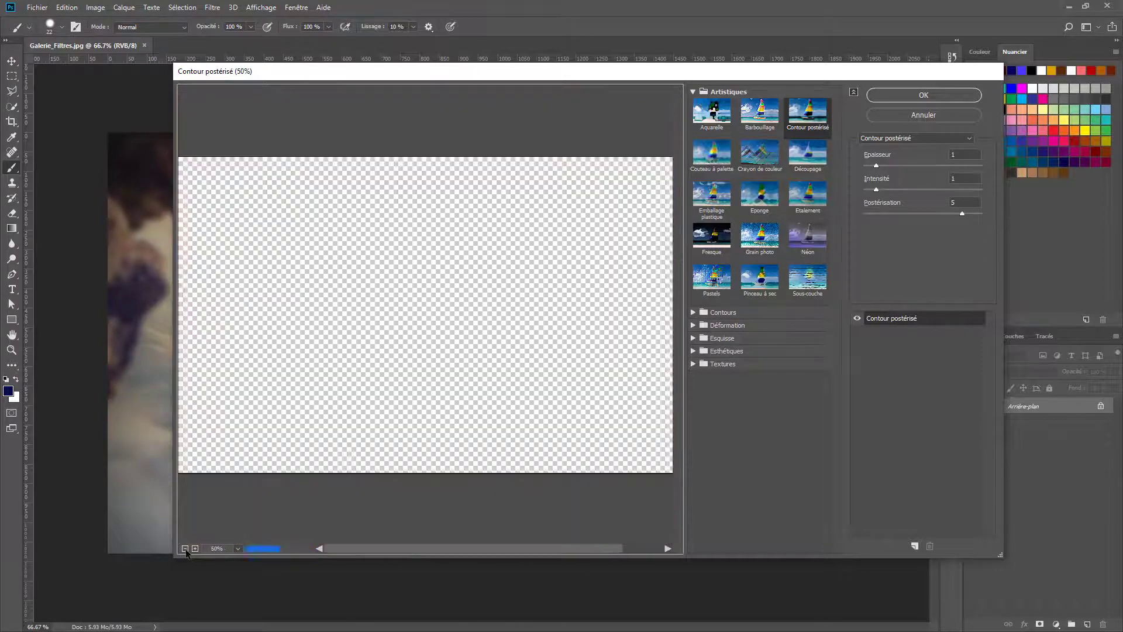
left_click_drag(519, 348, 563, 368)
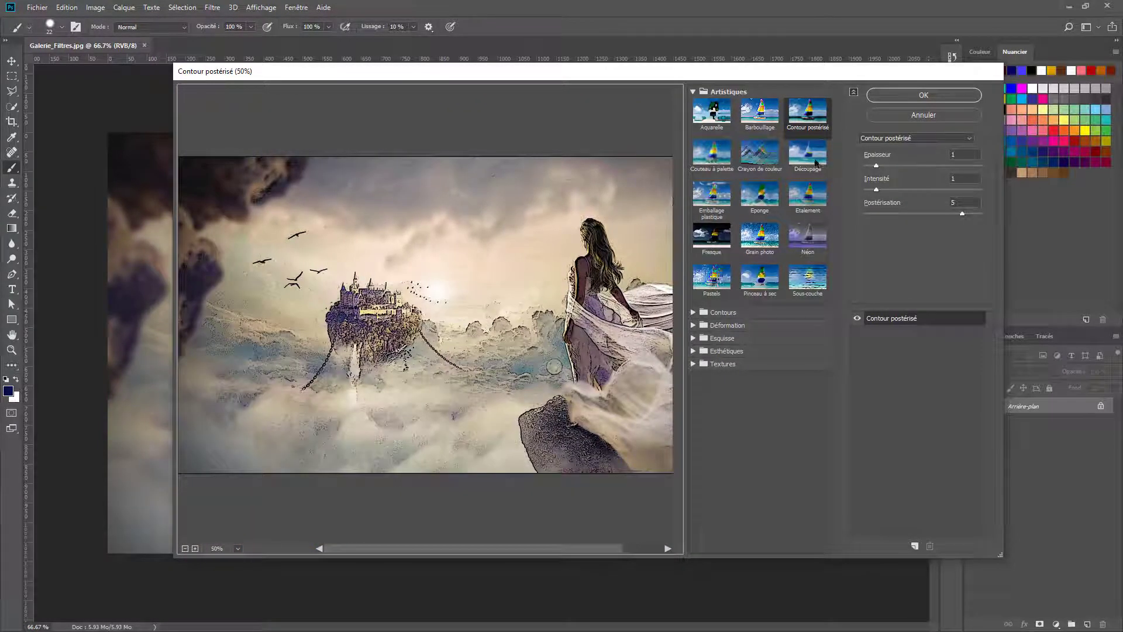
- Toggle the visibility of the Contour postérisé effect to compare the filtered preview with the original
left_click(904, 96)
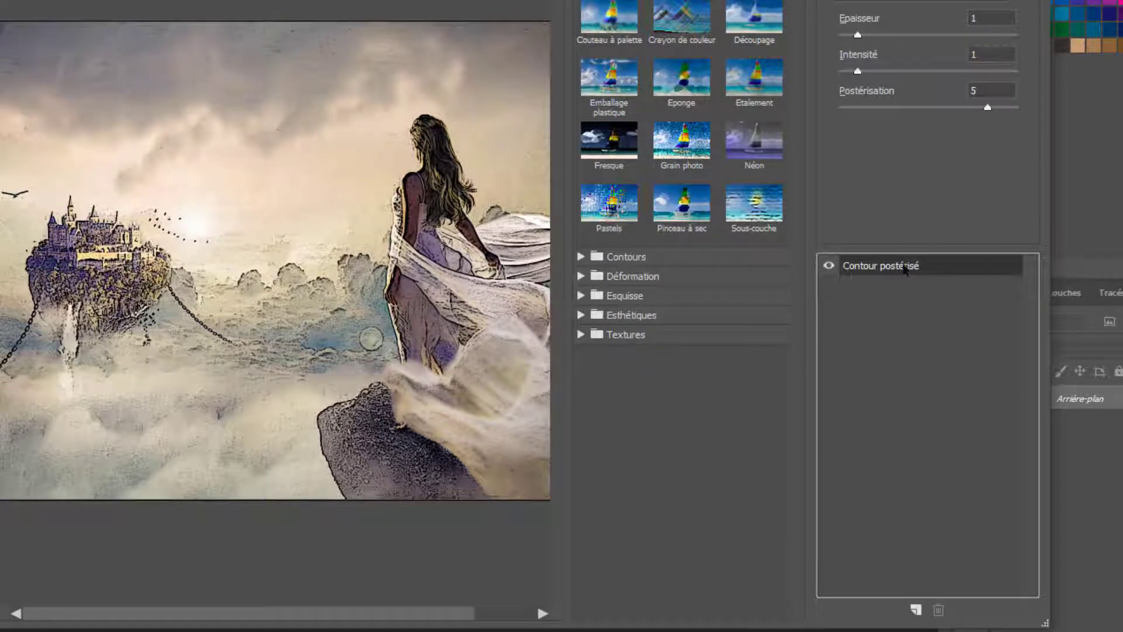
left_click(829, 266)
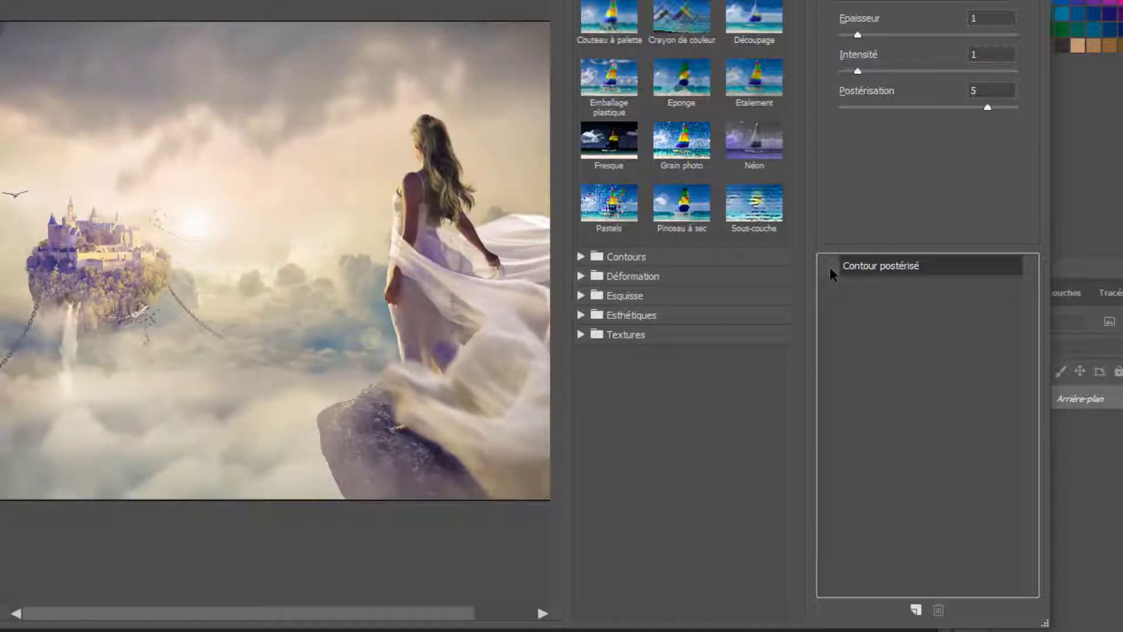
left_click(830, 267)
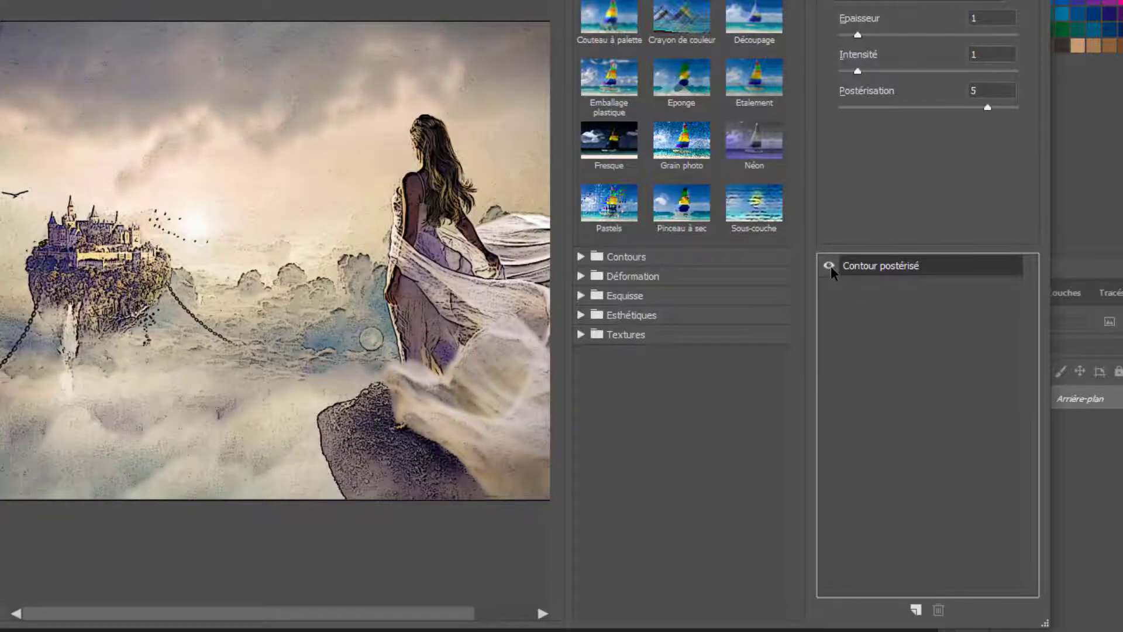
left_click(830, 267)
- Add a second effect layer above Contour postérisé and set it to Placage de texture from the Textures category
left_click(915, 610)
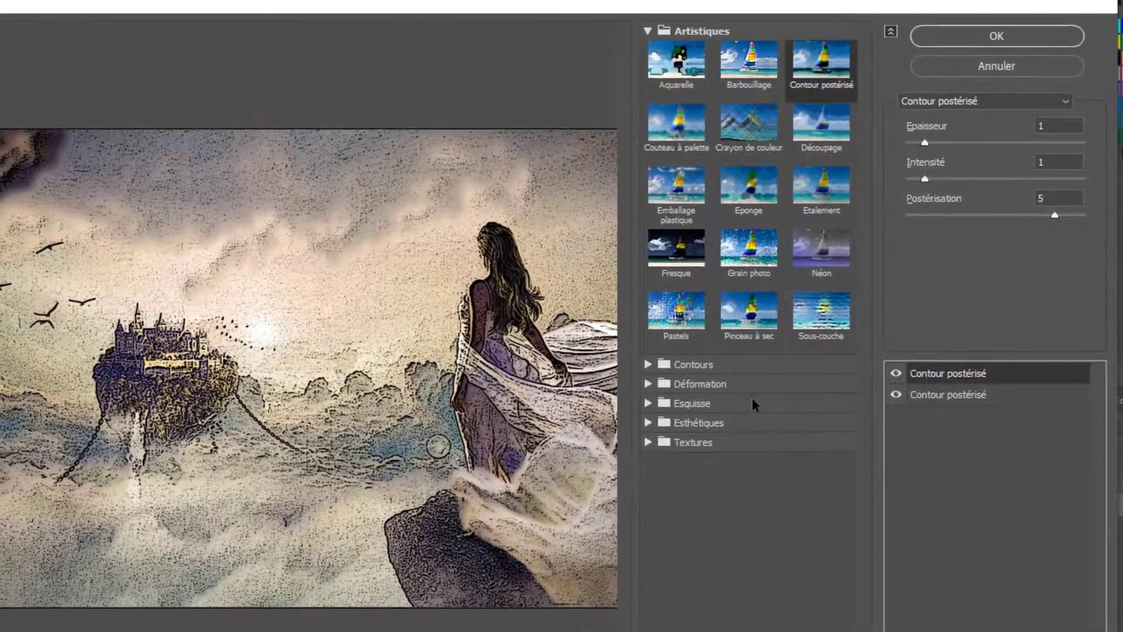
left_click(688, 33)
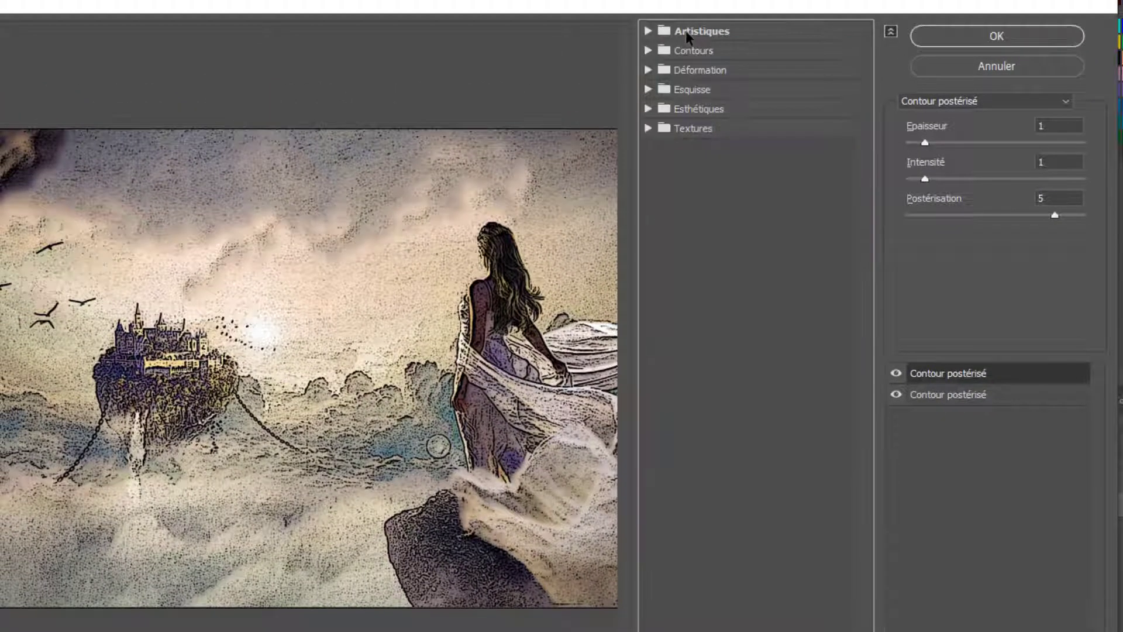
left_click(689, 135)
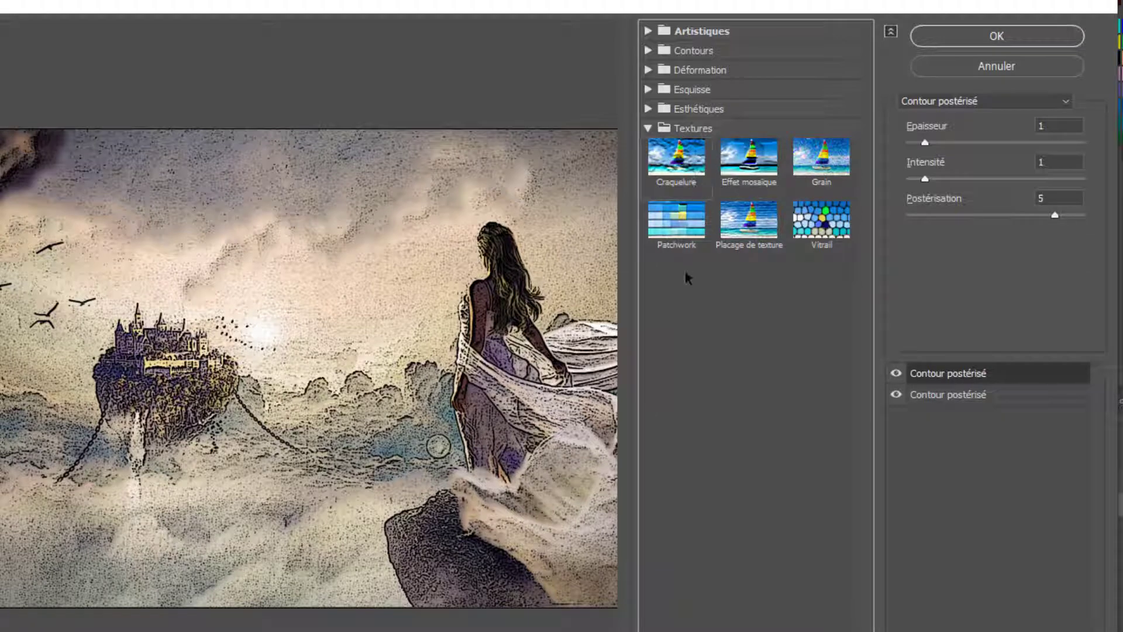
left_click(760, 224)
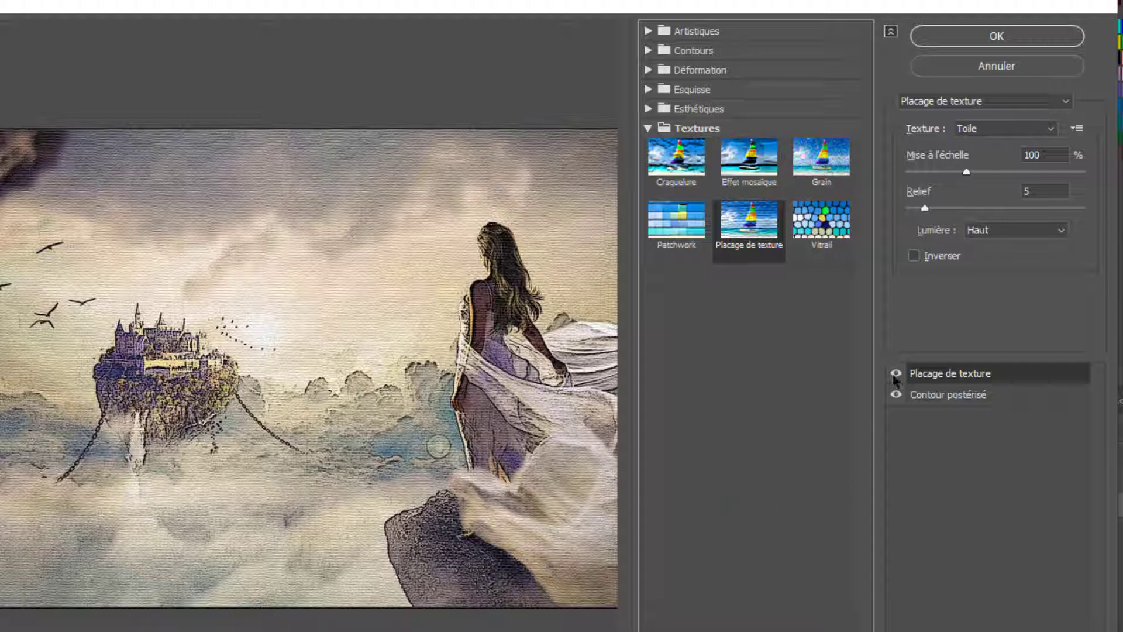
- Compare the preview with and without Placage de texture, and apply both filters to the image
left_click(896, 374)
left_click(896, 374)
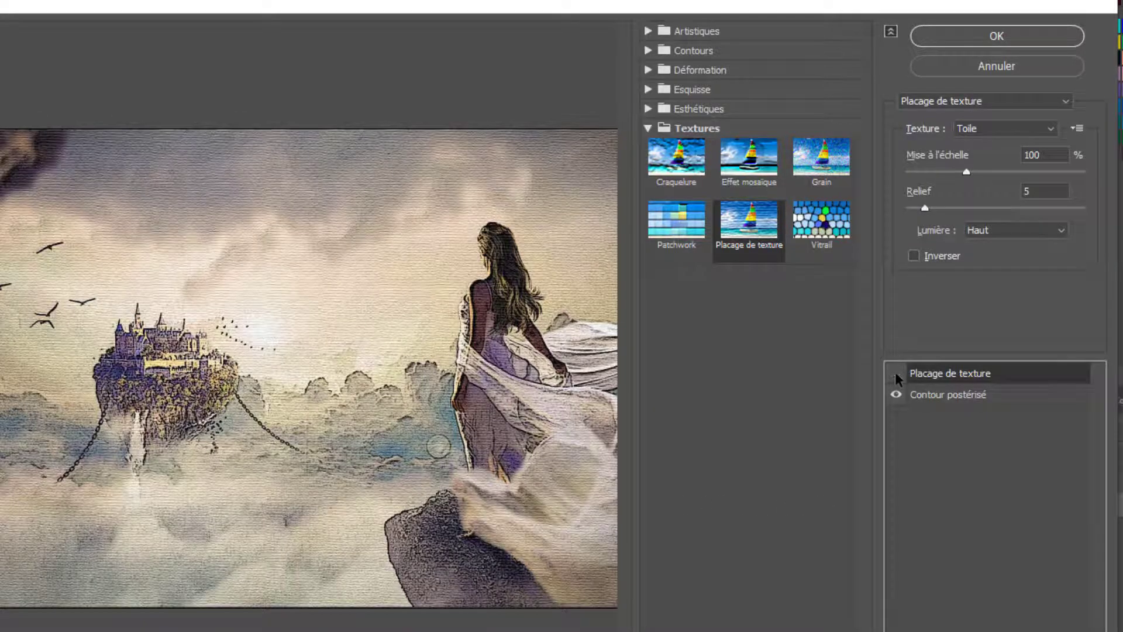
left_click(896, 373)
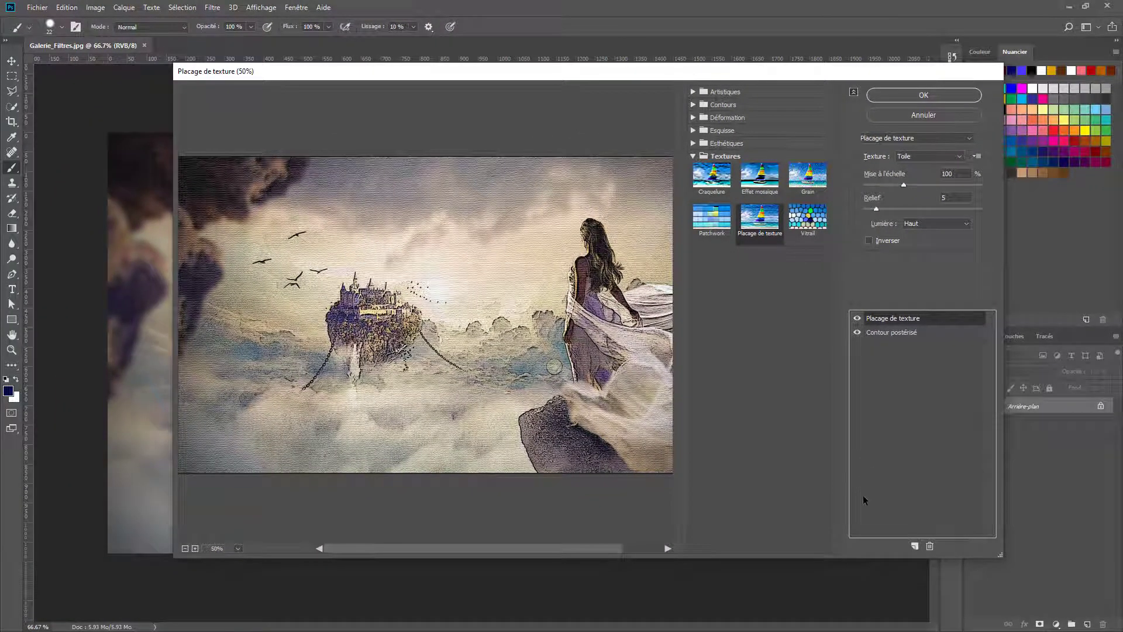
left_click(905, 93)
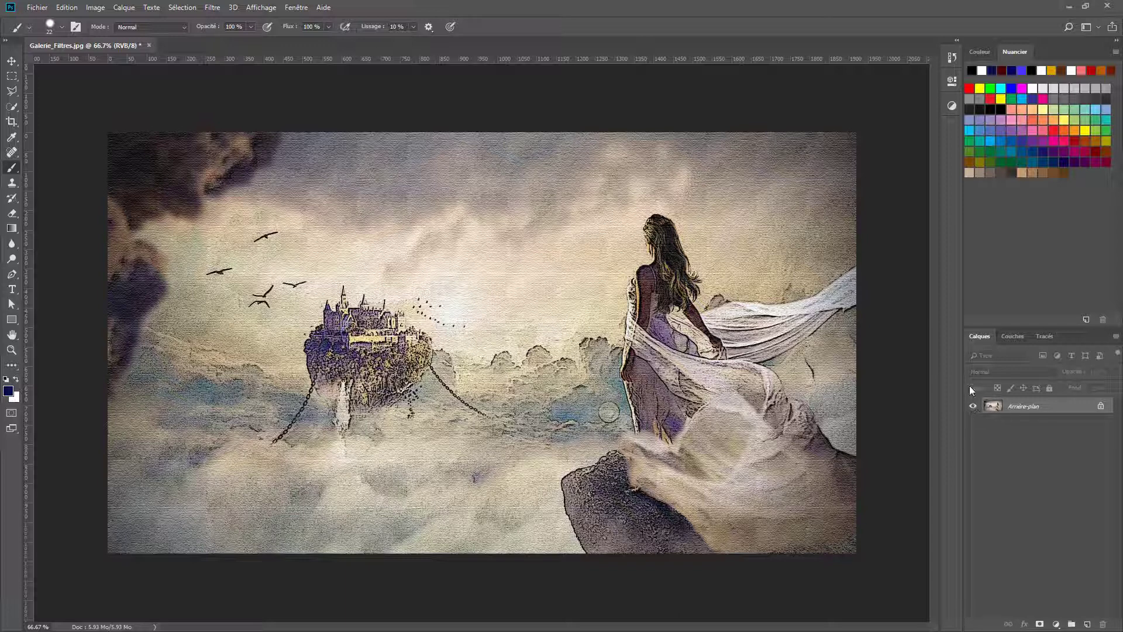
- Compare the Ouvrir and Galerie de filtres history states to see the image before and after filtering
left_click(951, 57)
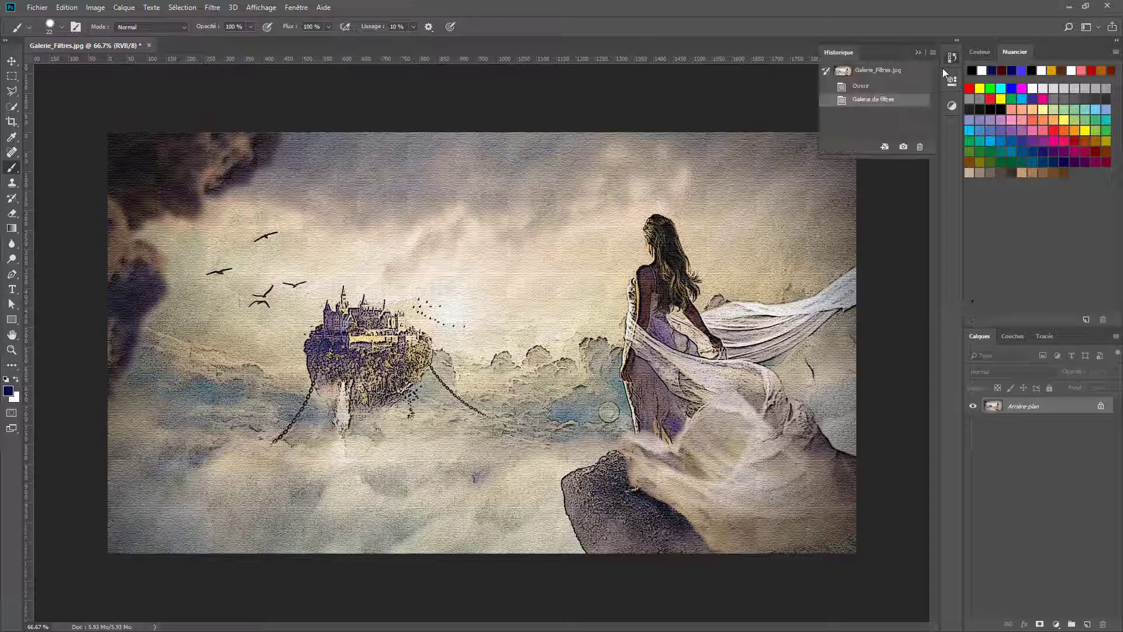
left_click(861, 86)
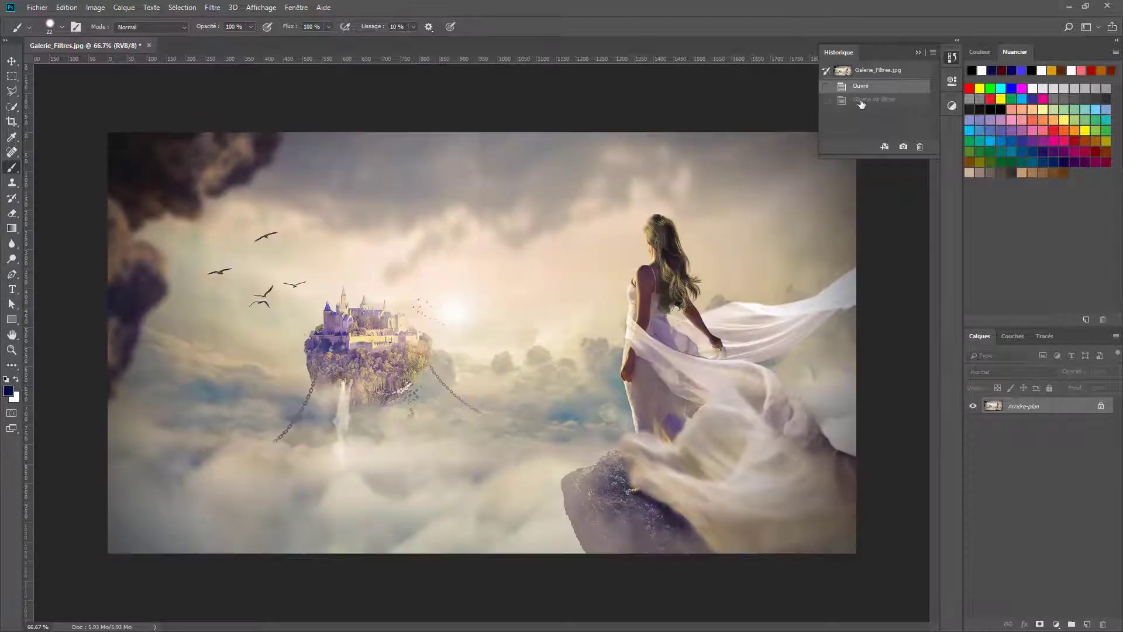
left_click(866, 100)
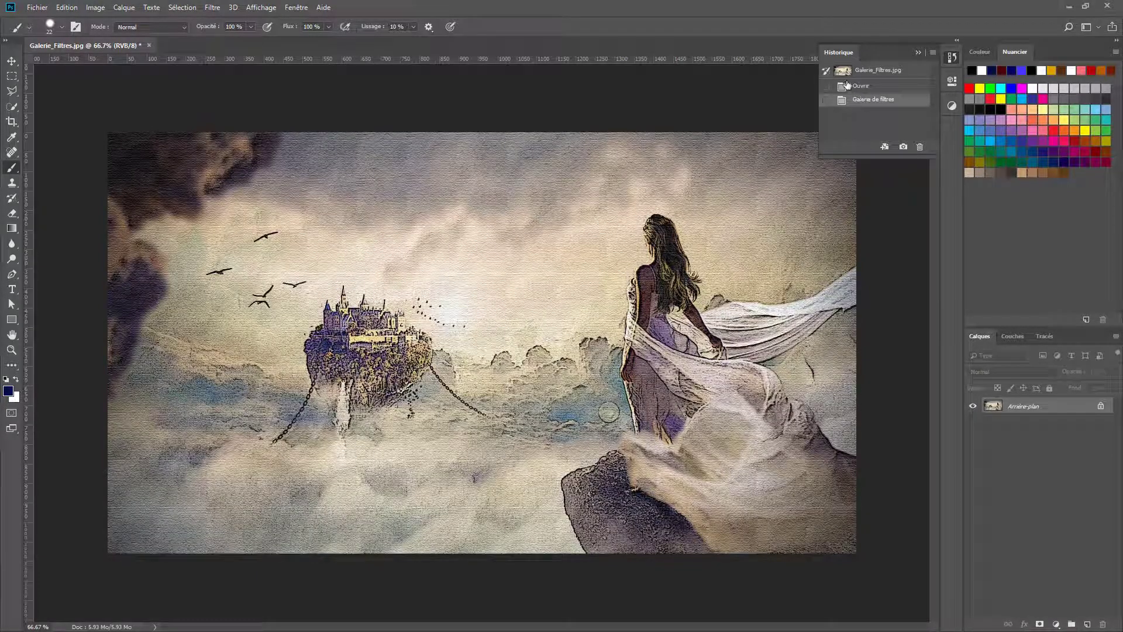
left_click(918, 53)
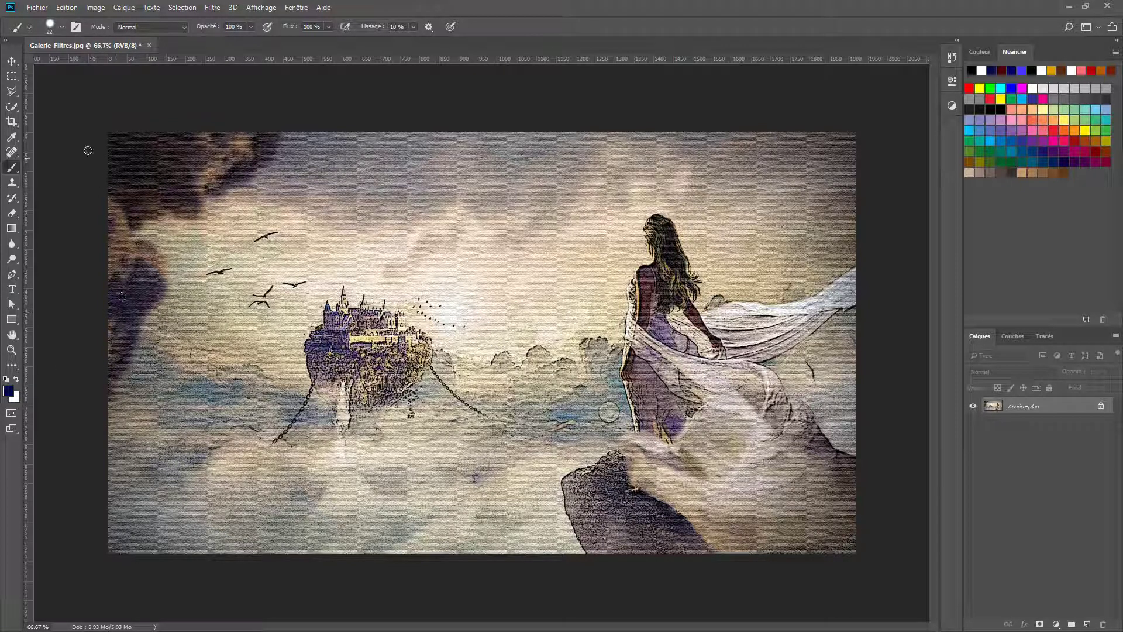
- Close the filtered Galerie_Filtres image and open the voiture-de-course file from the Partie 8 folder
key("ctrl+w")
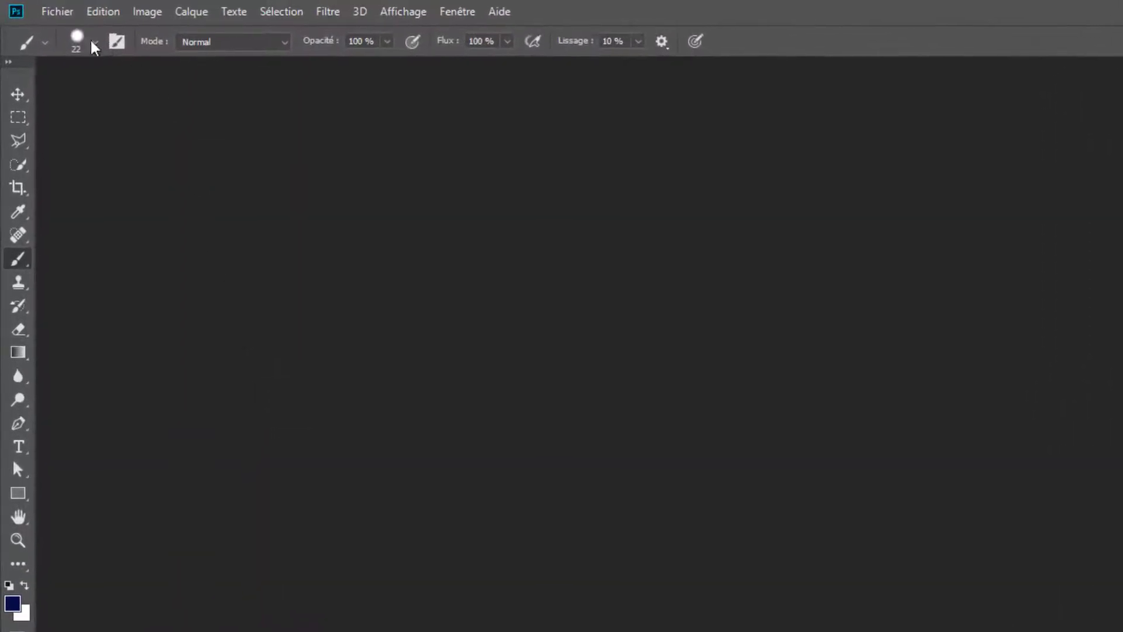
left_click(59, 11)
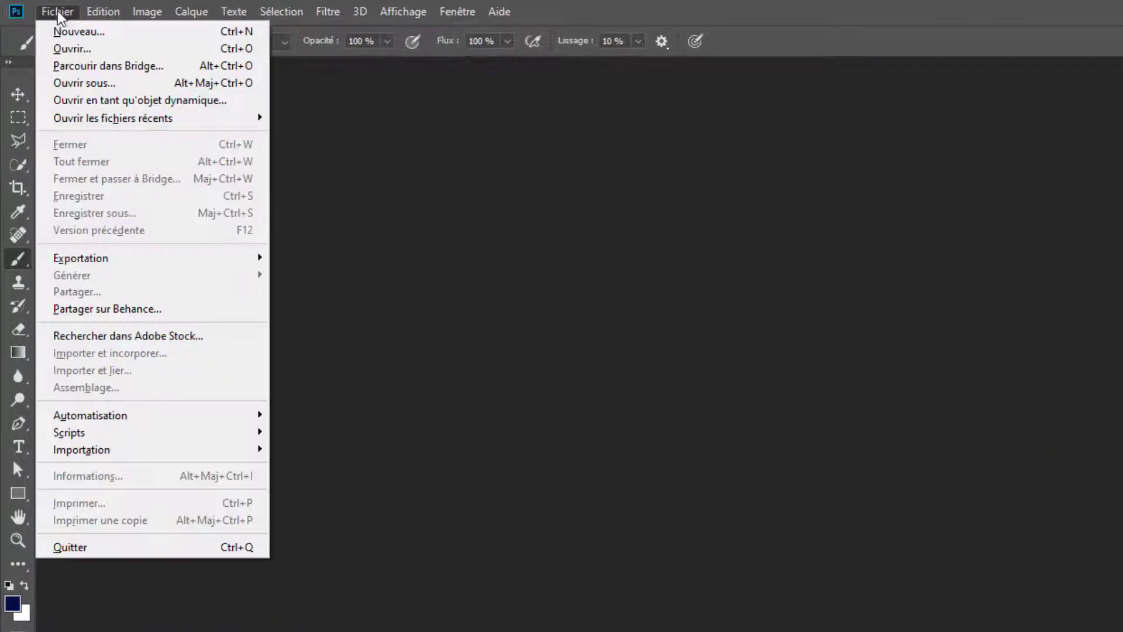
left_click(69, 51)
left_click(704, 213)
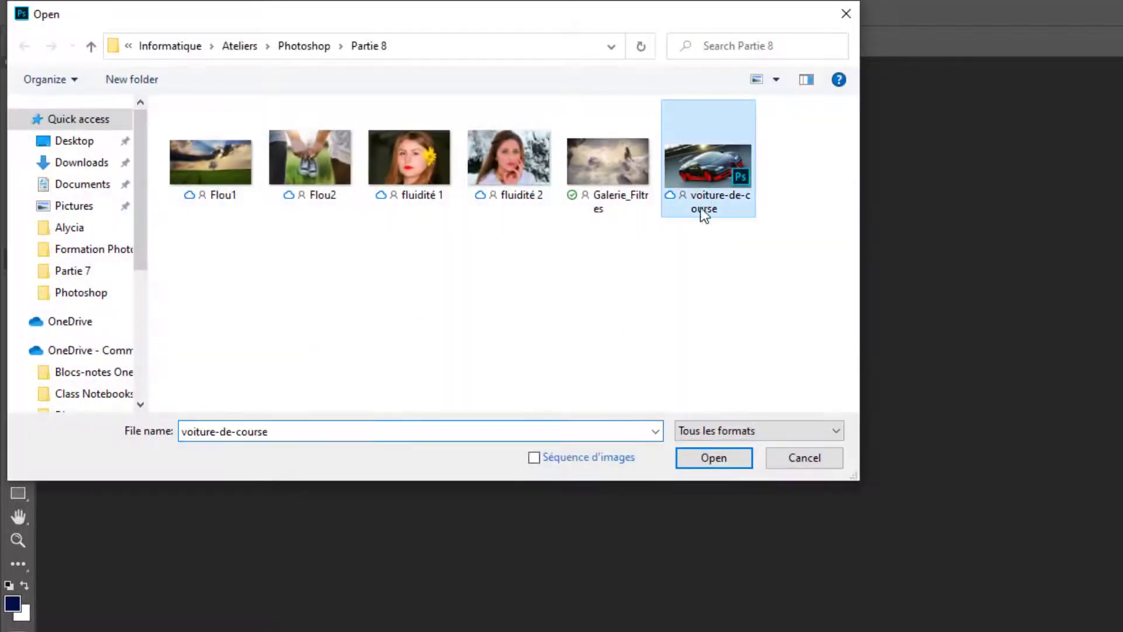
left_click(731, 465)
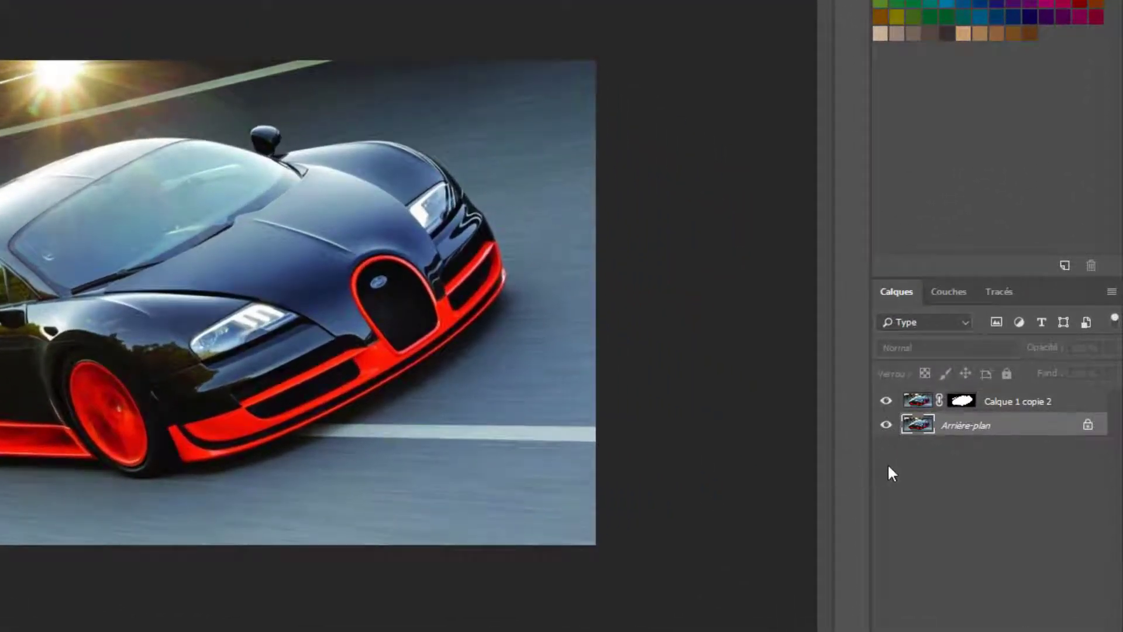
- Toggle the visibility of Calque 1 copie 2 and Arrière-plan to examine the masked car separately from its background
left_click(885, 400)
left_click(886, 425)
left_click(886, 426)
left_click(885, 425)
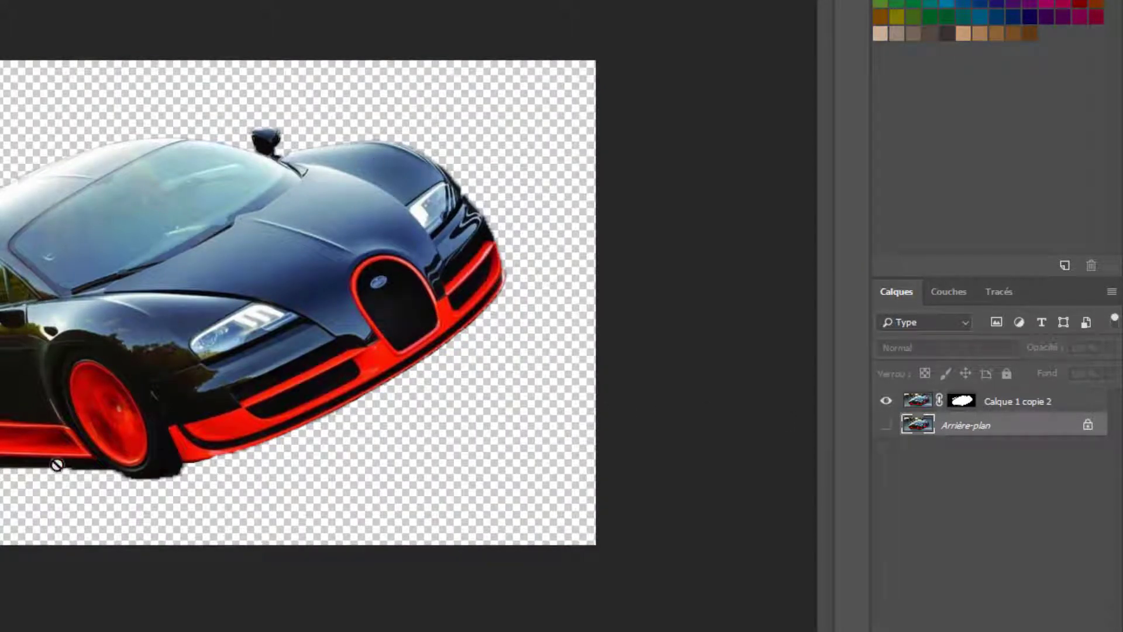
left_click(887, 426)
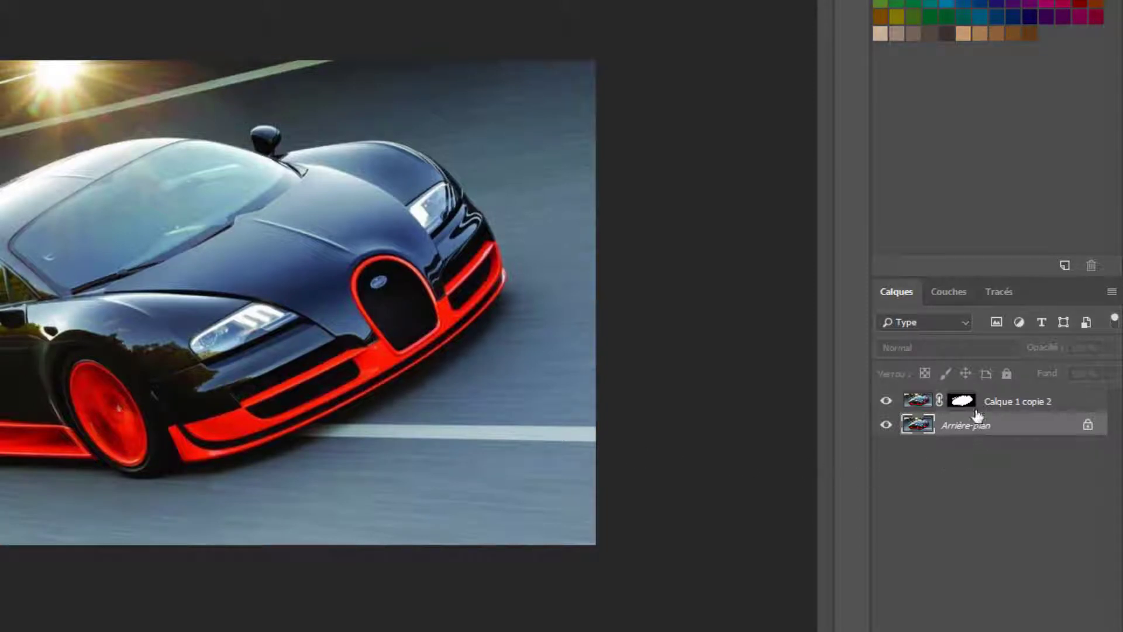
- Rename the Calque 1 copie 2 layer as Voiture
left_click(1011, 408)
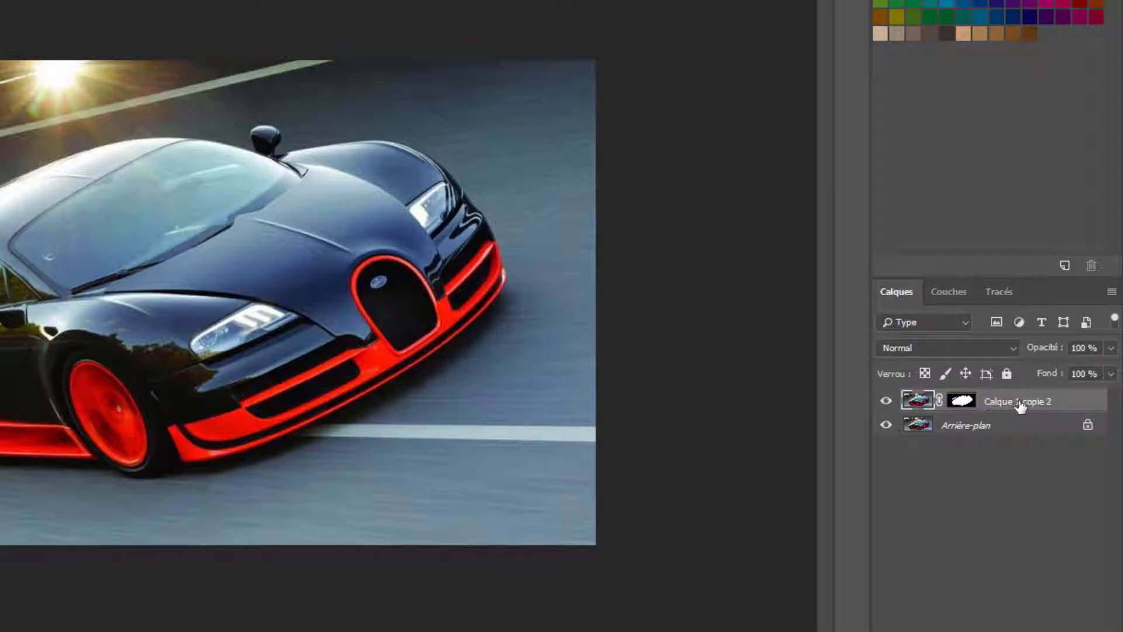
double_click(1017, 404)
type("Voiture")
key("Return")
- Duplicate the Voiture layer and rename the copy as Effet soufflerie
right_click(993, 406)
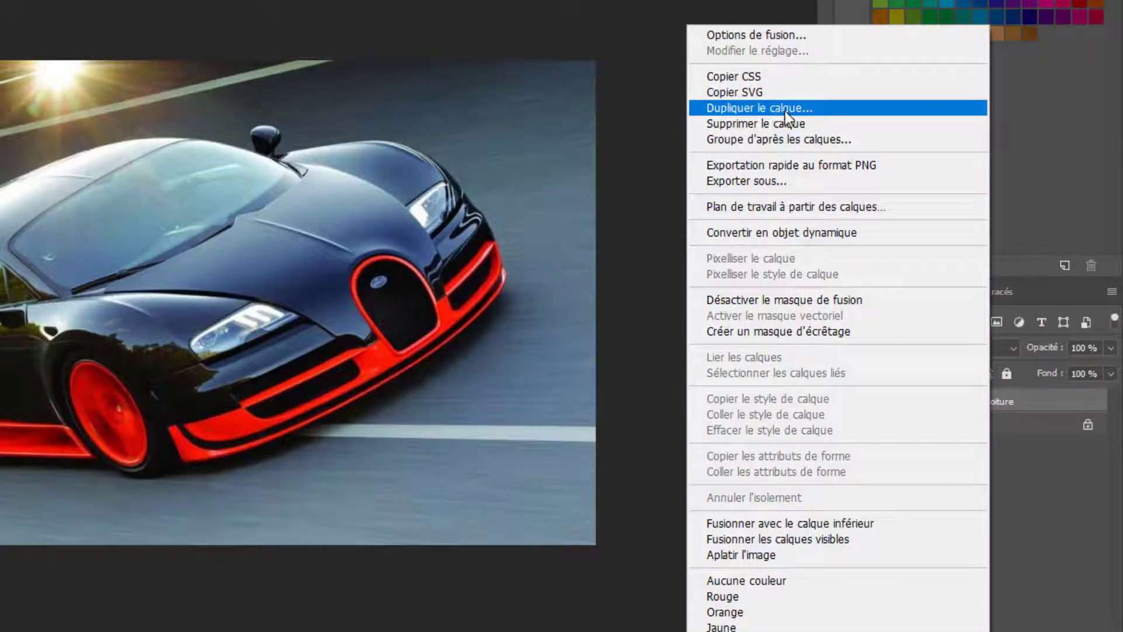
left_click(977, 437)
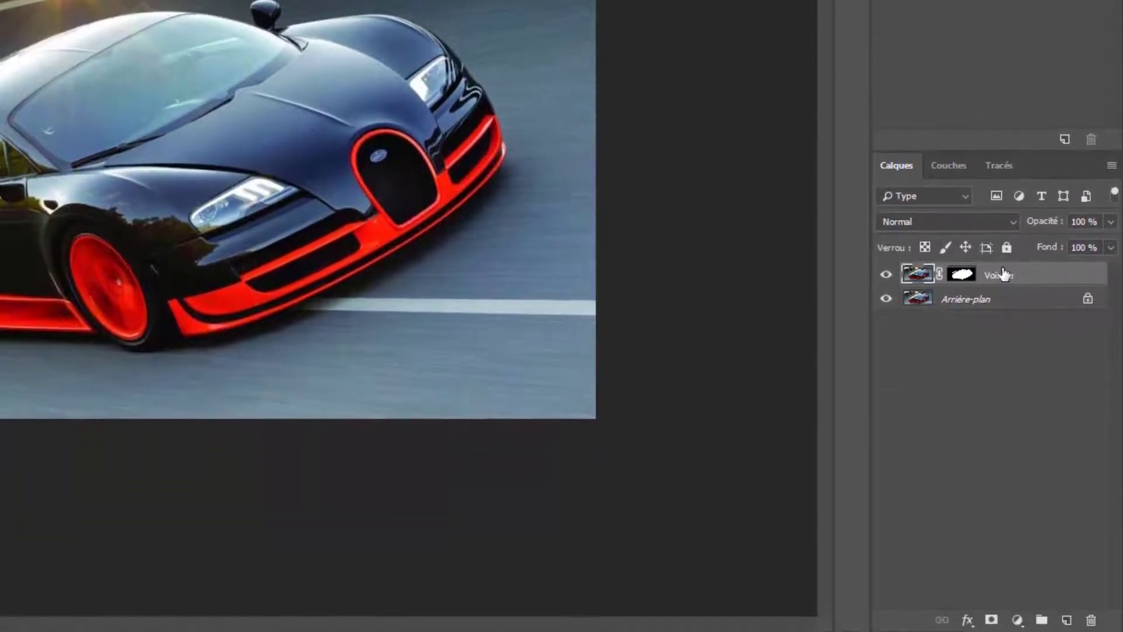
left_click_drag(1003, 348, 1029, 494)
left_click_drag(1029, 422, 1067, 620)
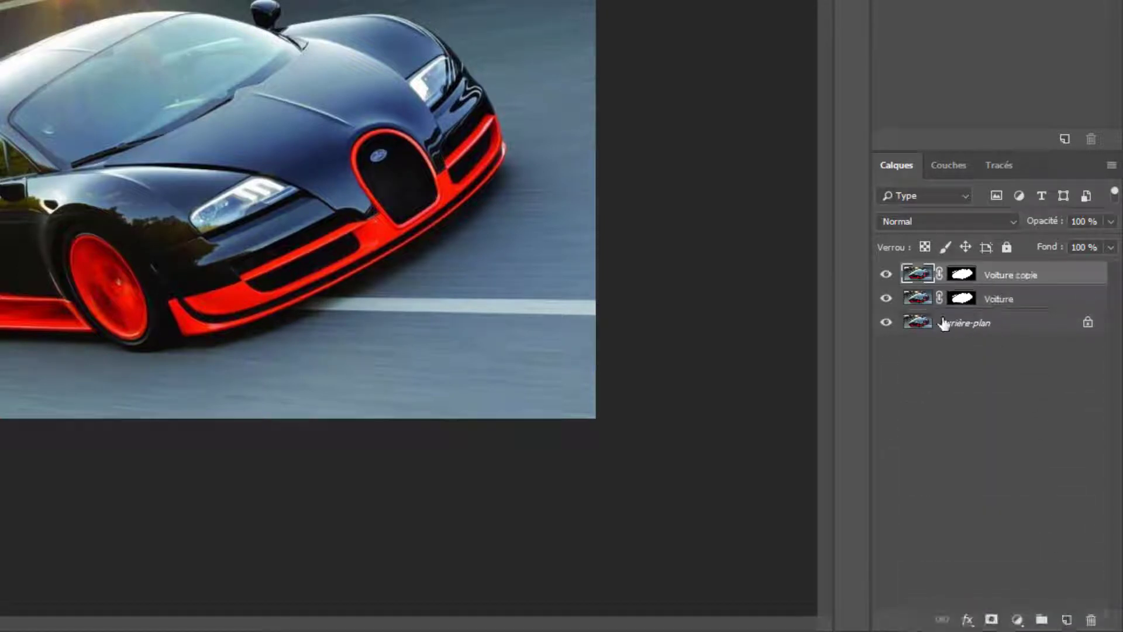
double_click(1017, 276)
type("Effet soufl")
type("flerie")
key("Return")
- Open the Soufflerie filter from the Esthétiques category for the Effet soufflerie layer
left_click(1000, 301)
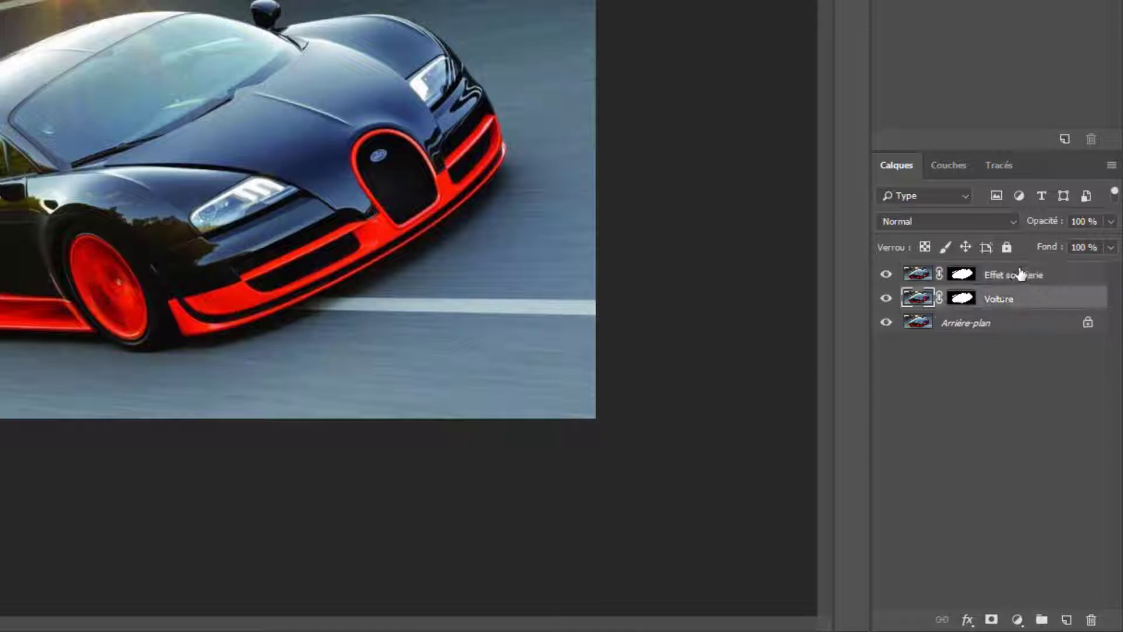
mouse_move(1018, 275)
left_mouse_down()
mouse_move(995, 308)
mouse_move(998, 281)
left_mouse_up()
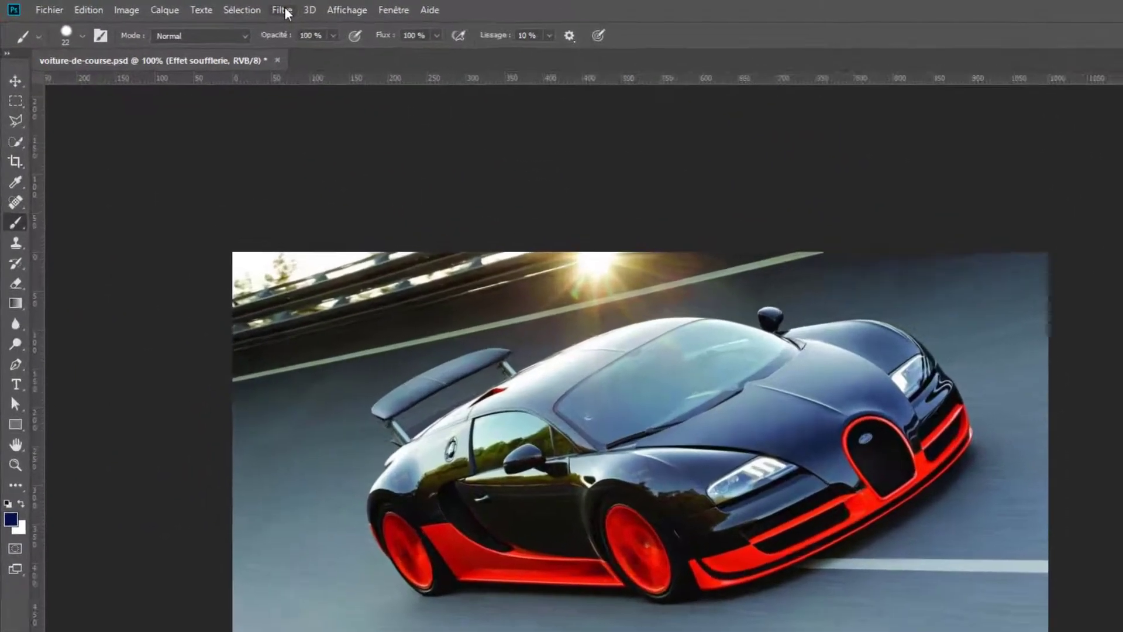
left_click(213, 8)
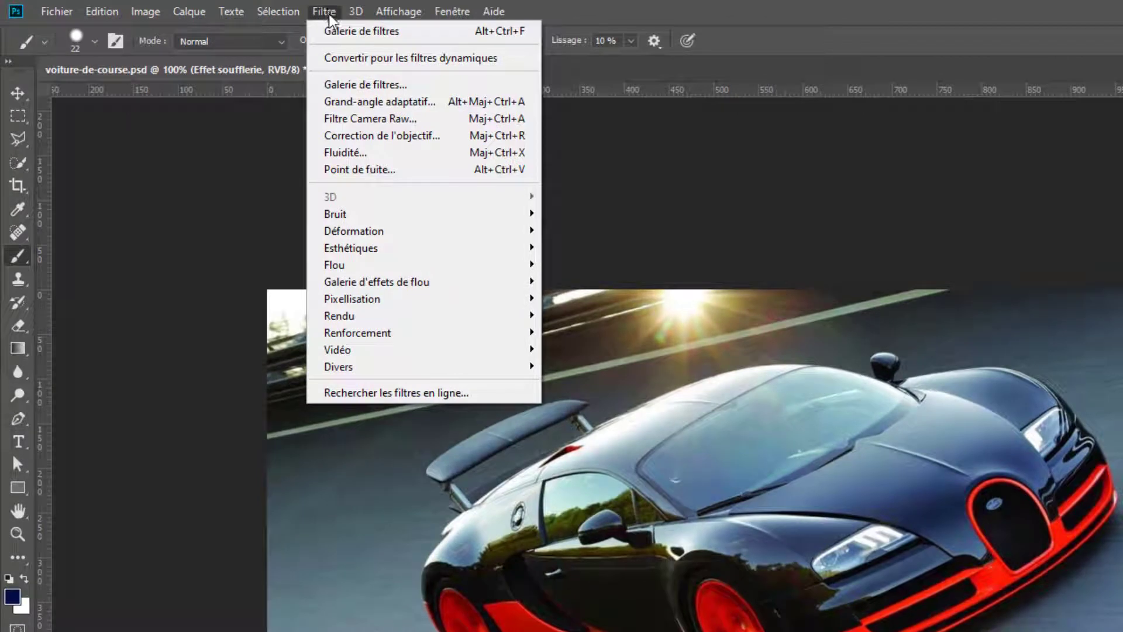
mouse_move(372, 250)
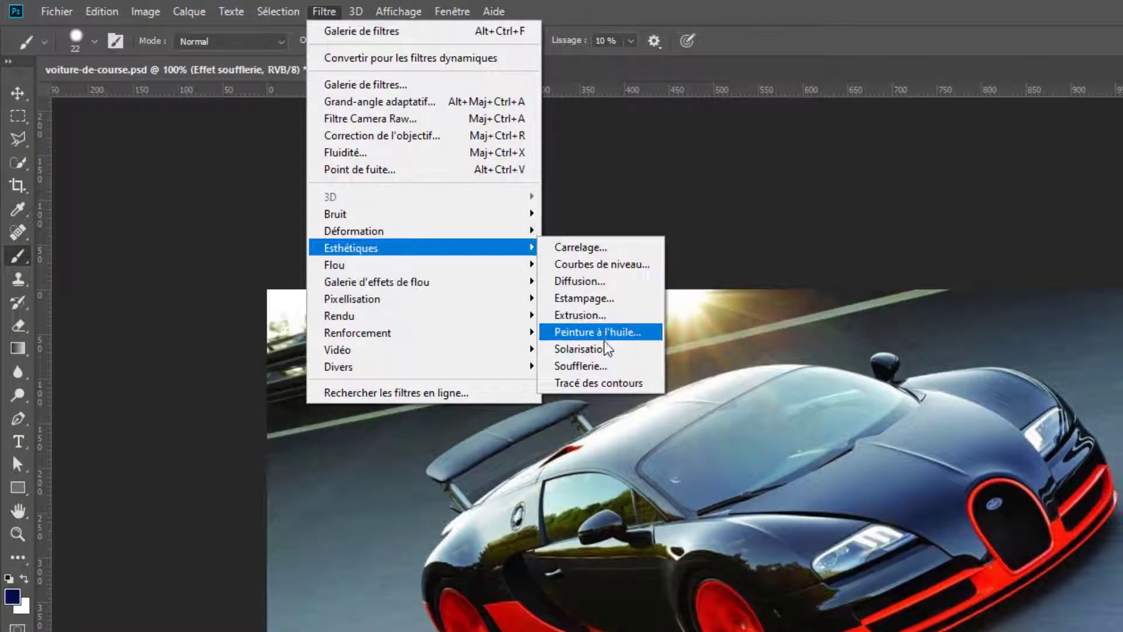
left_click(580, 365)
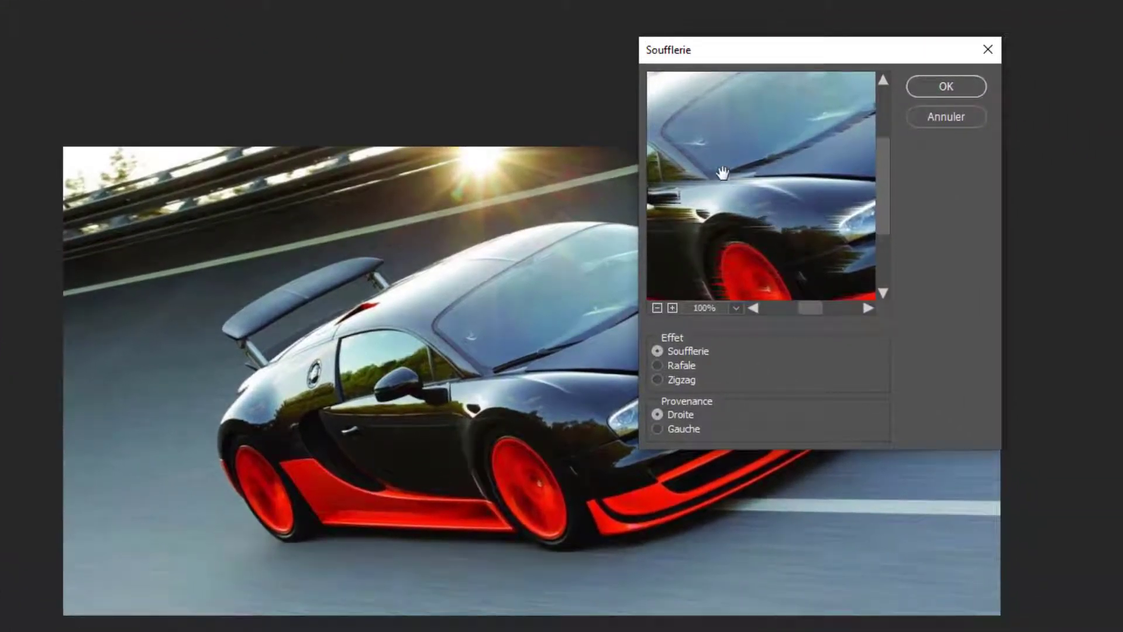
- Apply the Soufflerie effect with provenance Droite, and toggle the Effet soufflerie layer's visibility to compare the car with and without it
left_click_drag(709, 133, 792, 191)
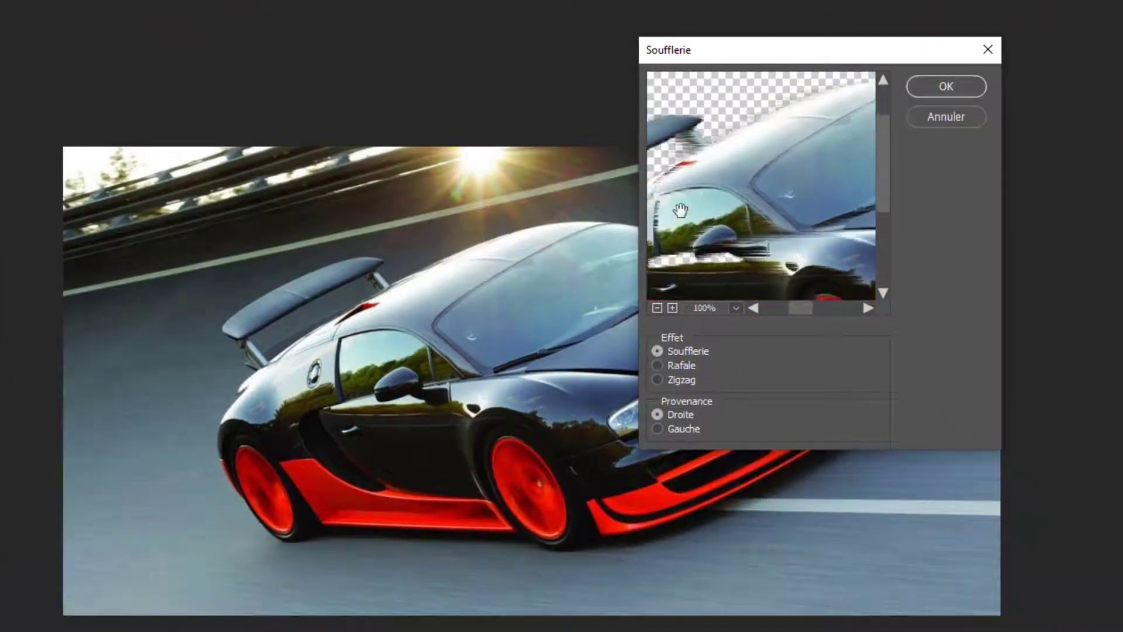
left_click_drag(679, 209, 738, 188)
left_click_drag(784, 227, 765, 243)
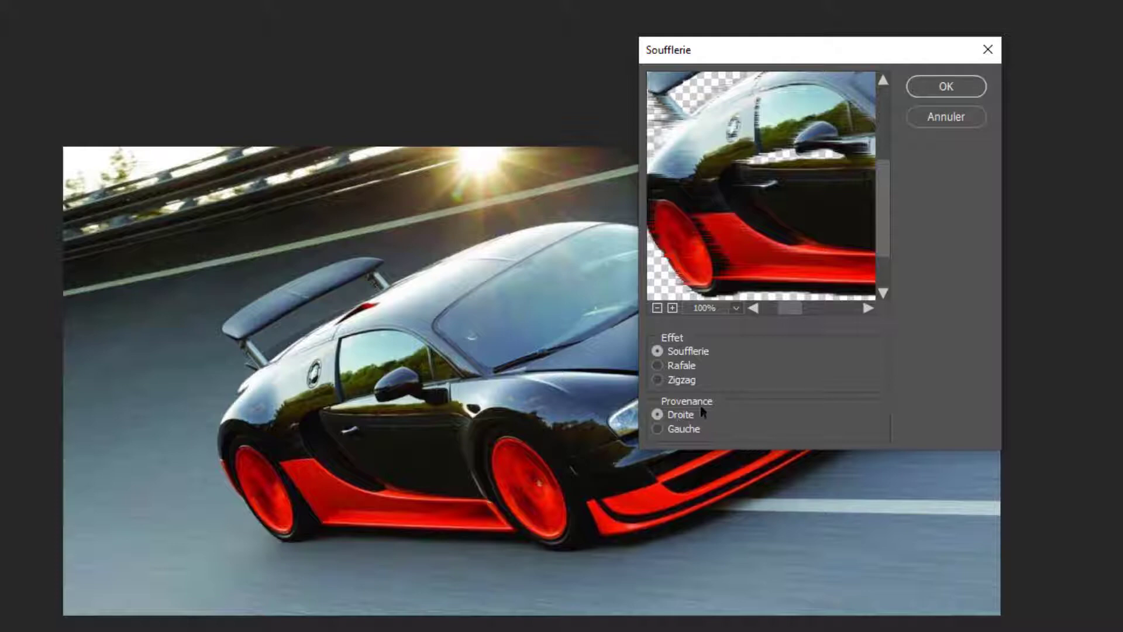
left_click_drag(729, 213, 728, 253)
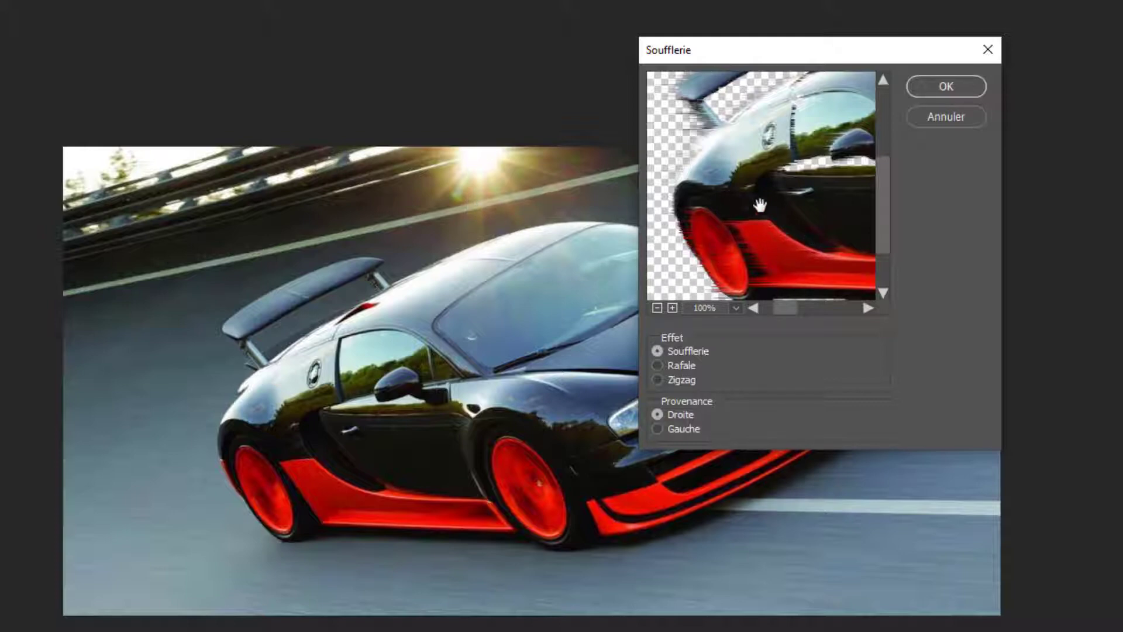
left_click(950, 86)
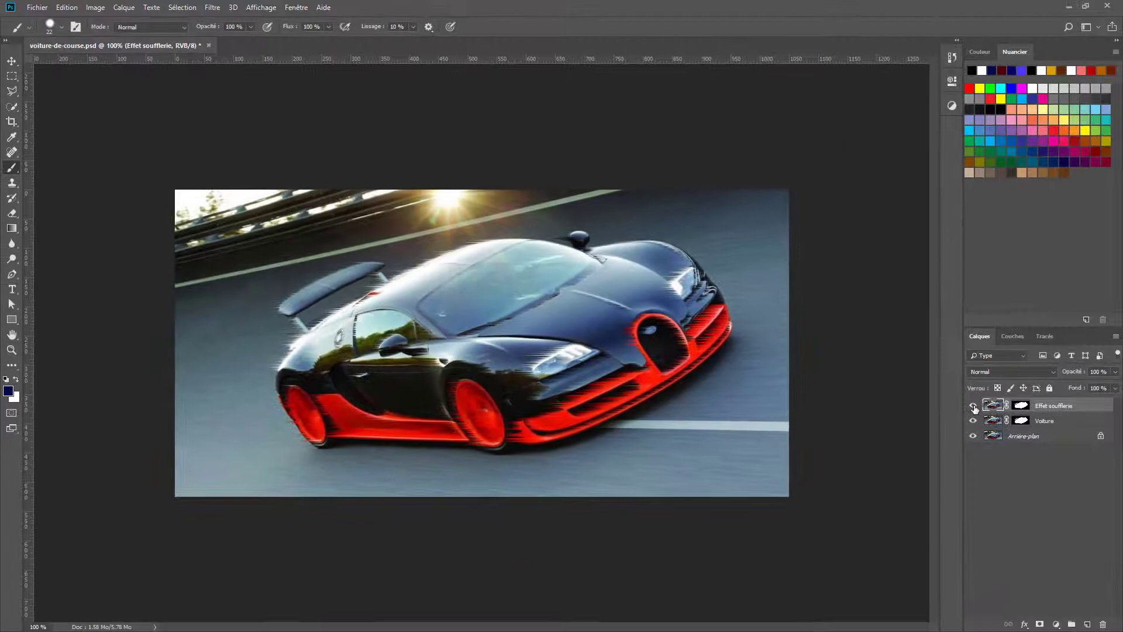
left_click(974, 407)
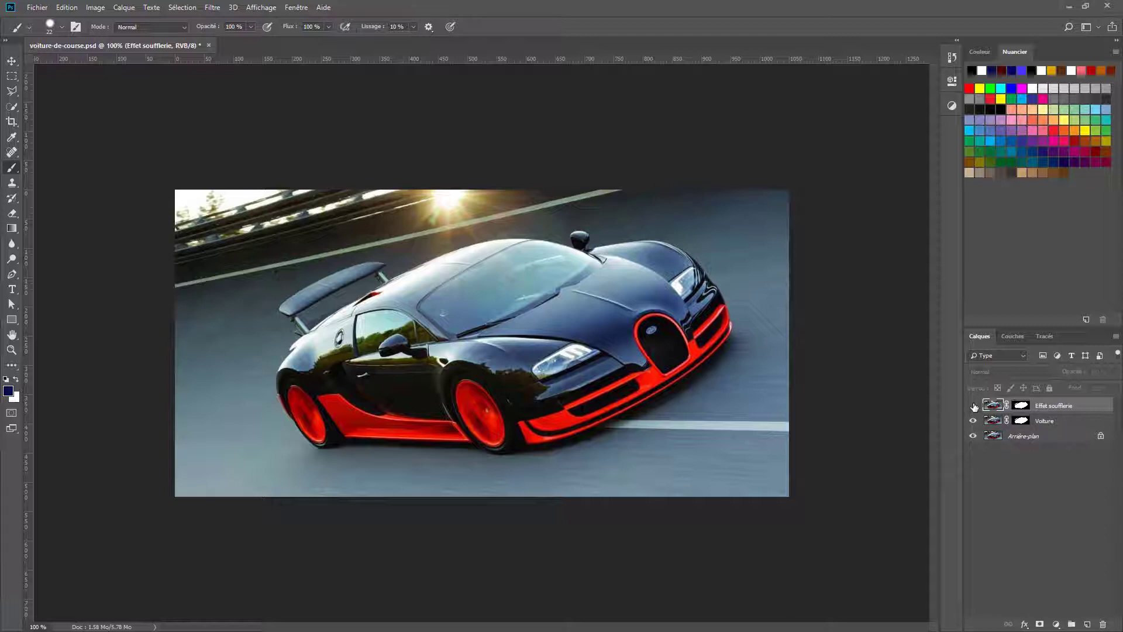
left_click(973, 406)
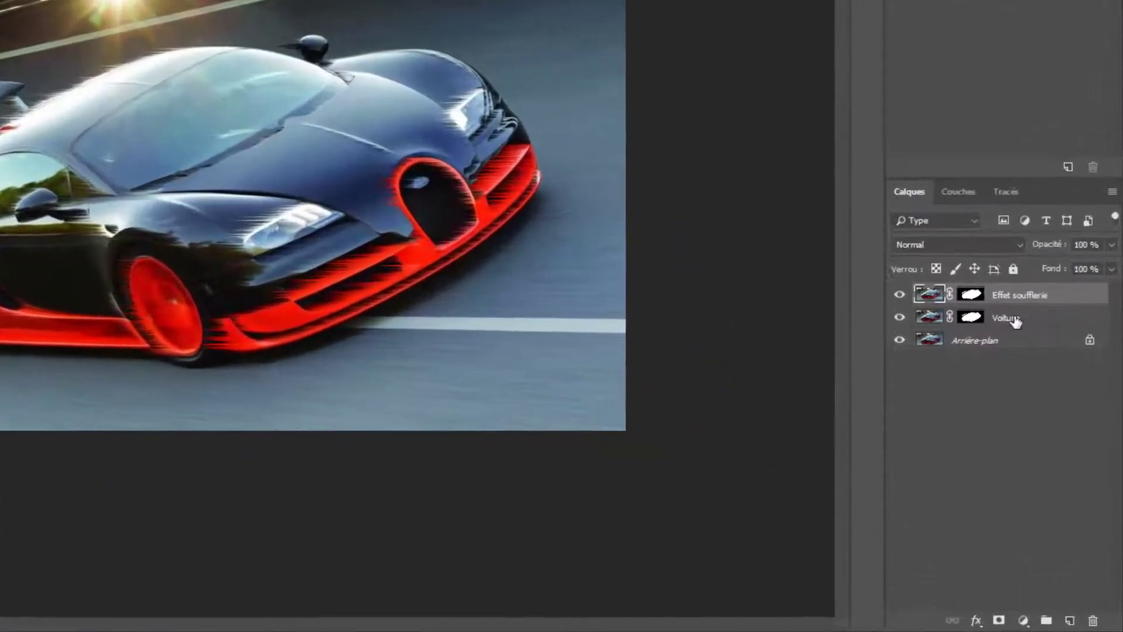
- Duplicate the Voiture layer and rename the copy as Effet flou
left_click(1044, 420)
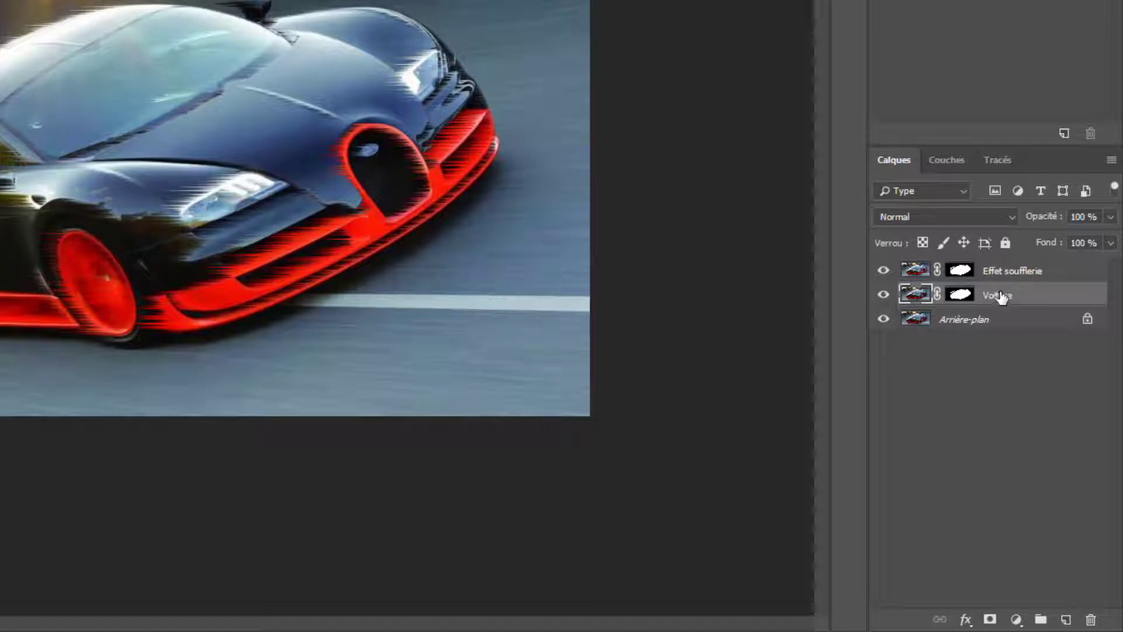
left_click_drag(1002, 297, 1068, 619)
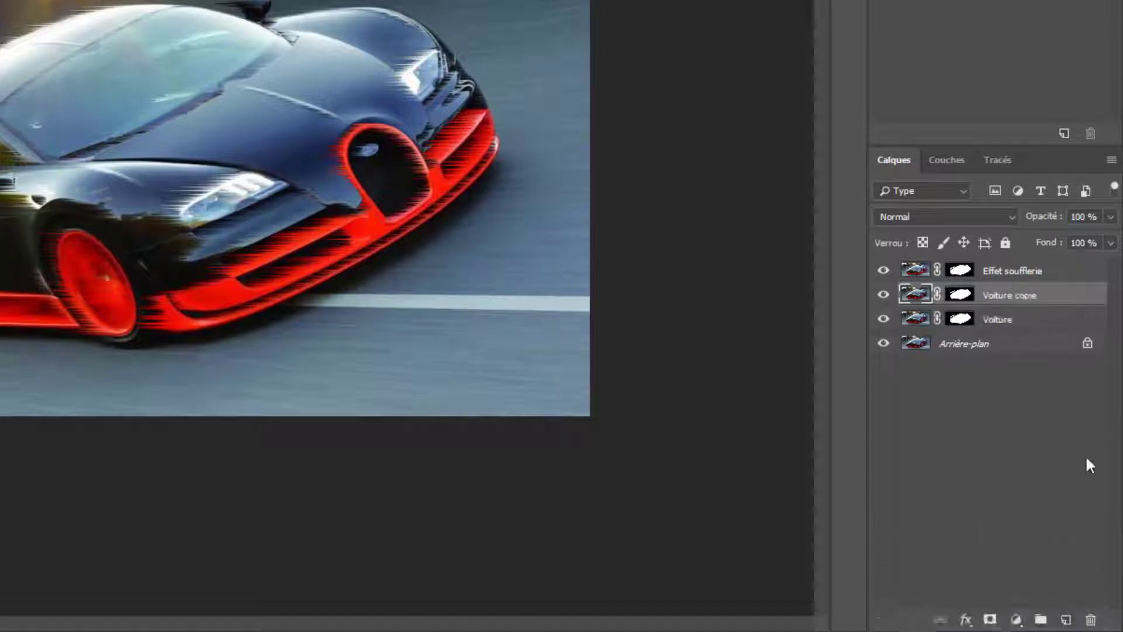
double_click(1028, 296)
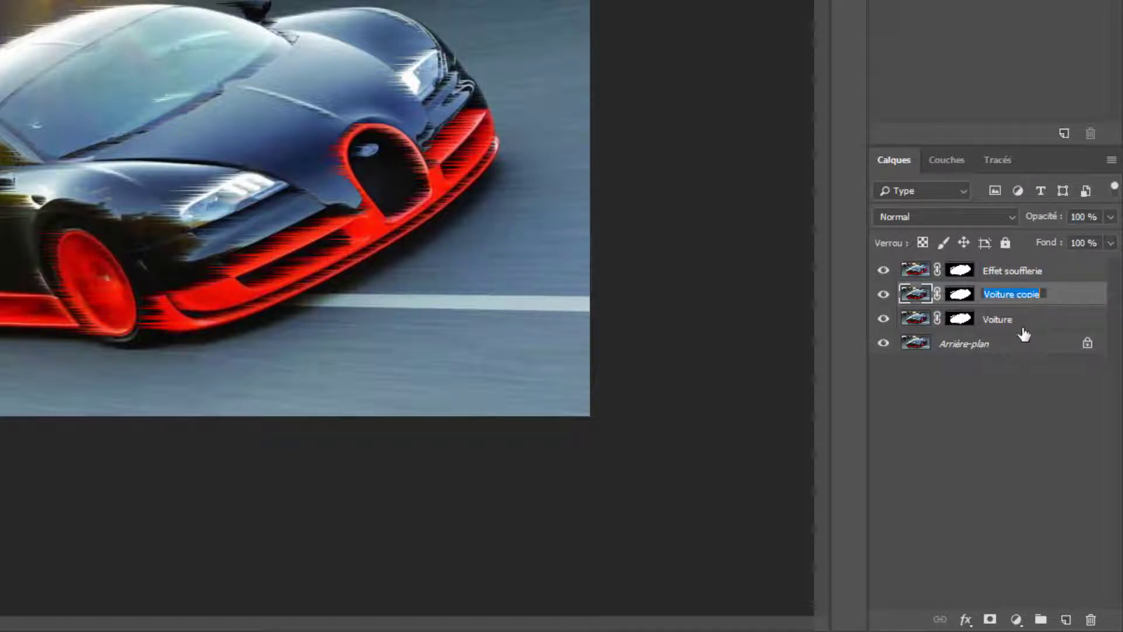
type("Effet flou")
key("Return")
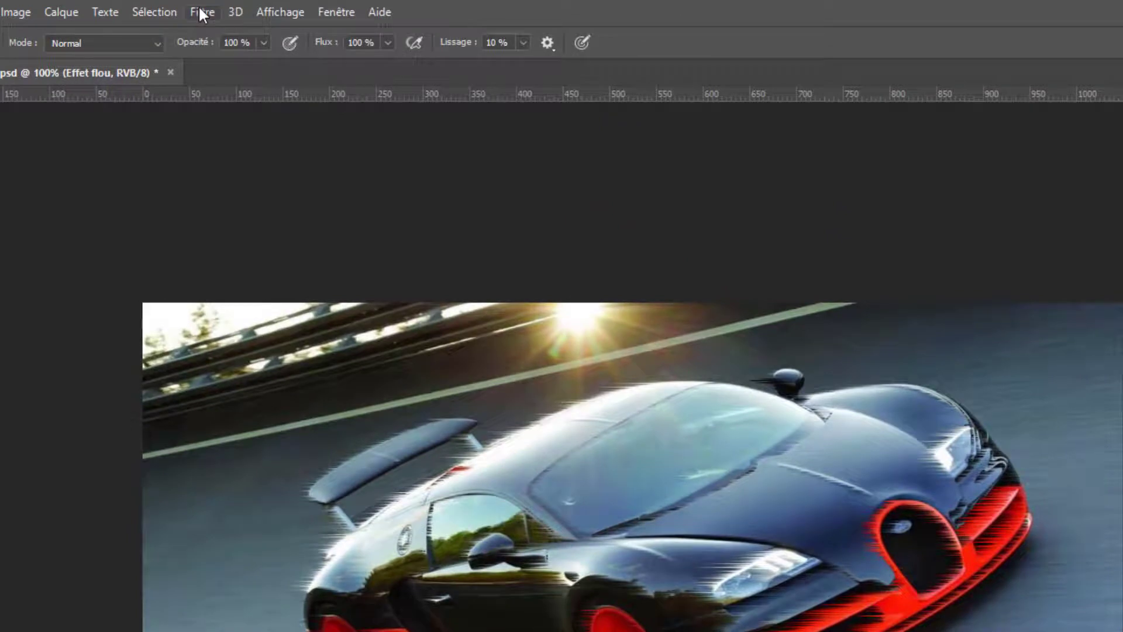
- Apply a Flou directionnel to the Effet flou layer with an angle of 0° and a distance of 50 pixels
left_click(201, 12)
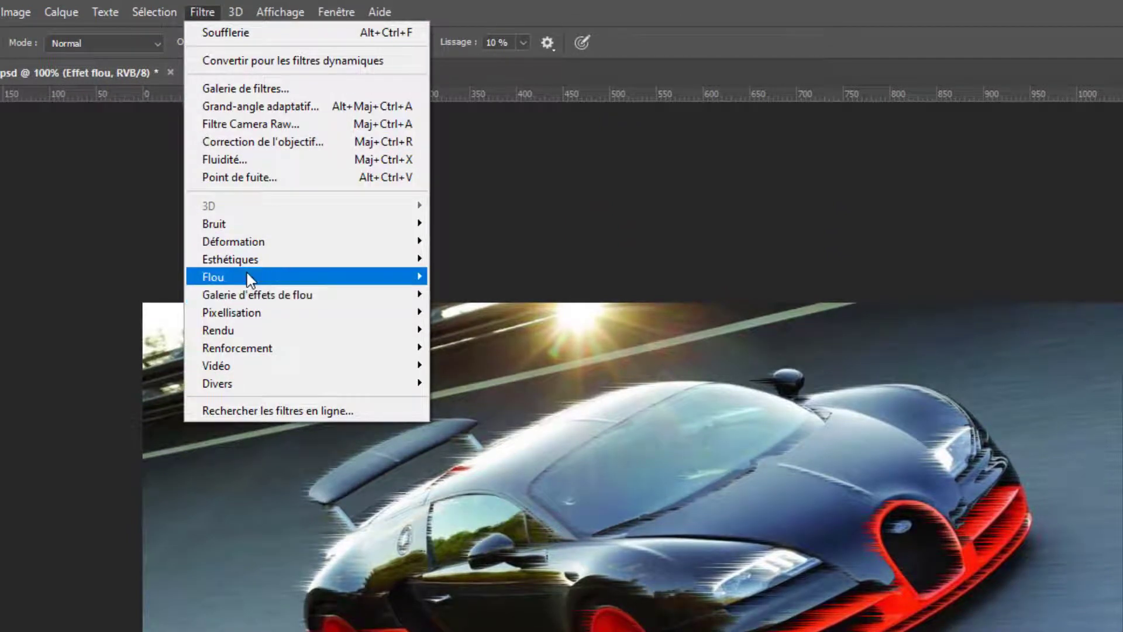
mouse_move(247, 272)
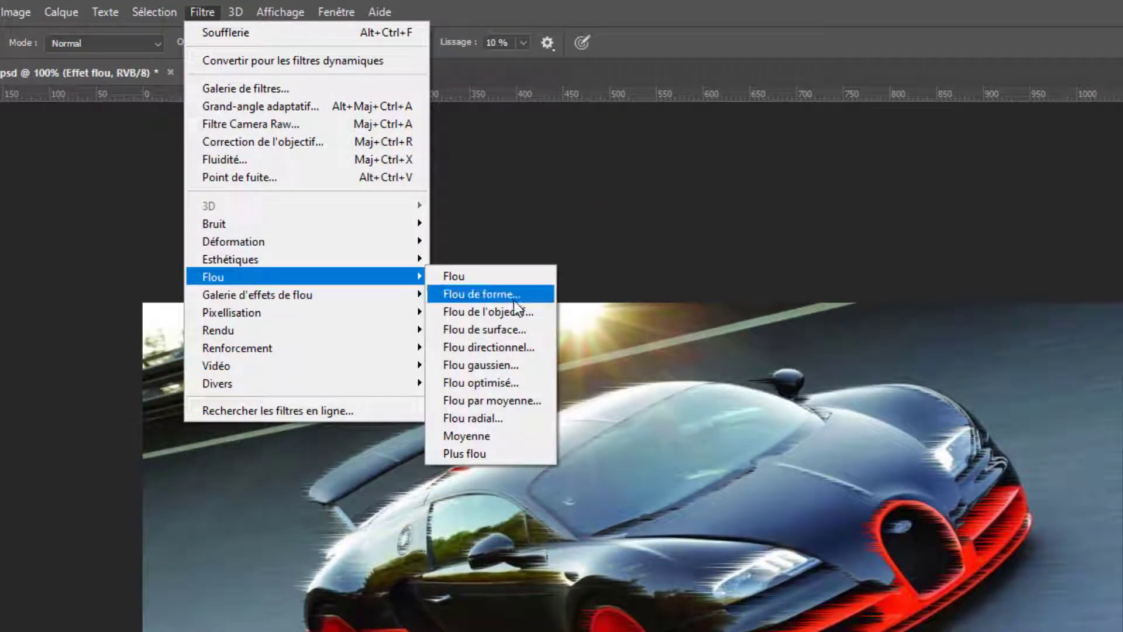
left_click(504, 349)
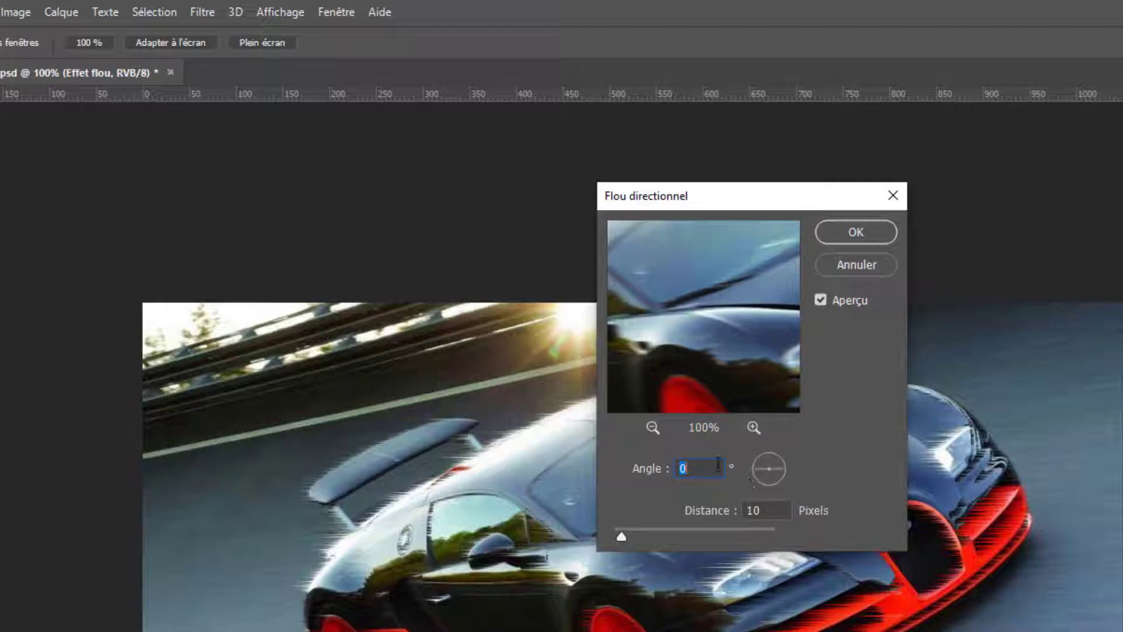
left_click_drag(718, 368, 677, 381)
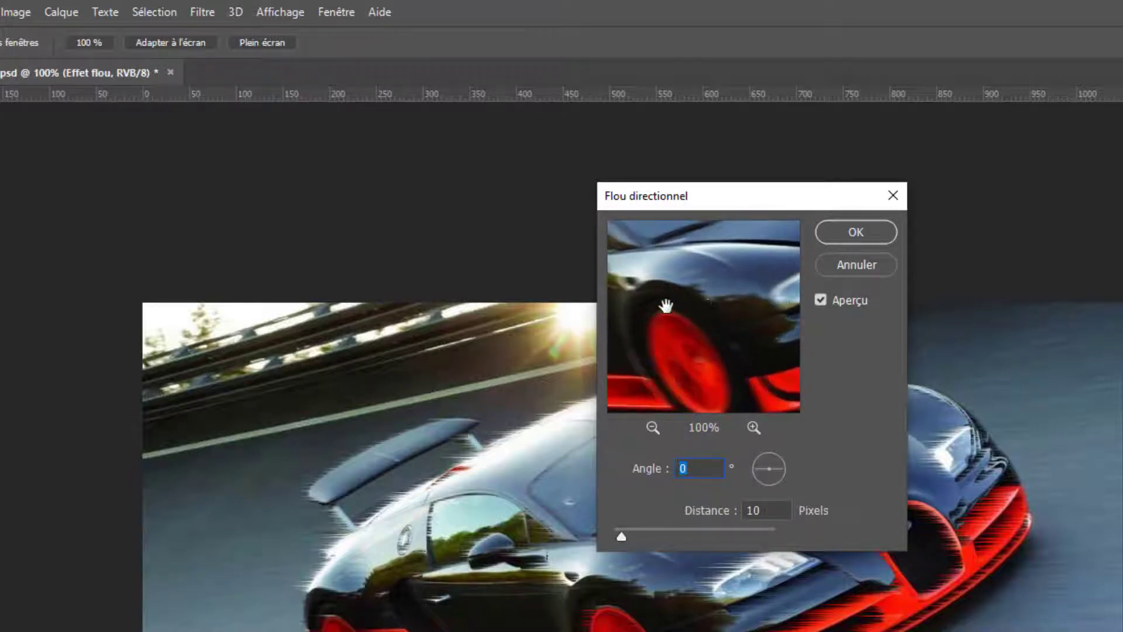
left_click_drag(666, 305, 740, 360)
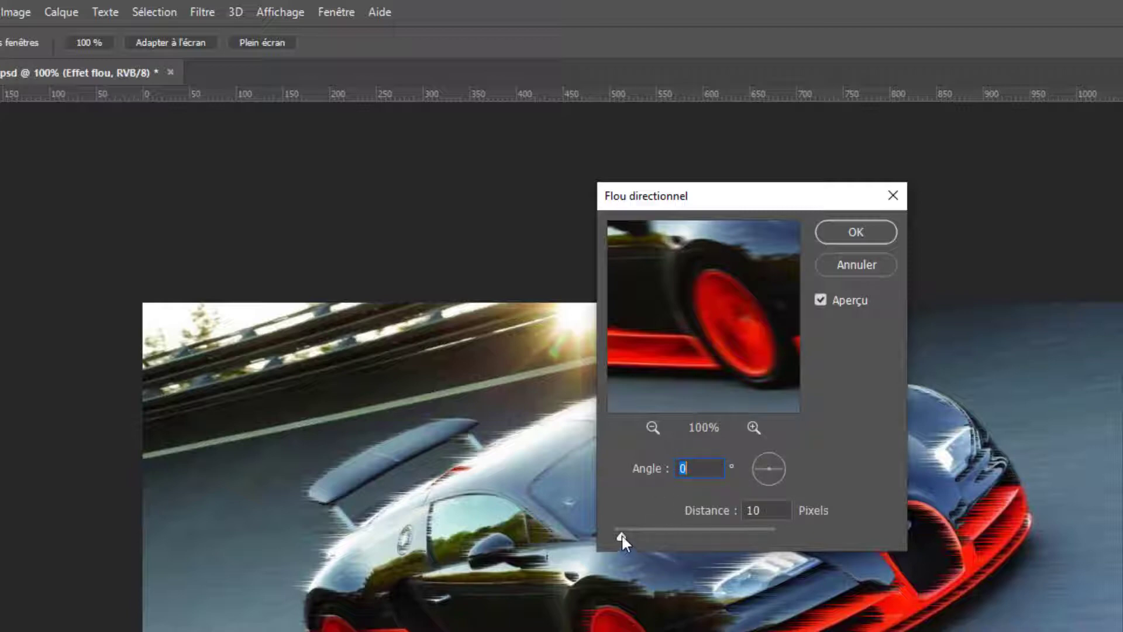
left_click_drag(621, 534, 658, 538)
mouse_move(720, 357)
left_mouse_down()
mouse_move(760, 345)
mouse_move(697, 364)
mouse_move(755, 328)
mouse_move(724, 349)
left_mouse_up()
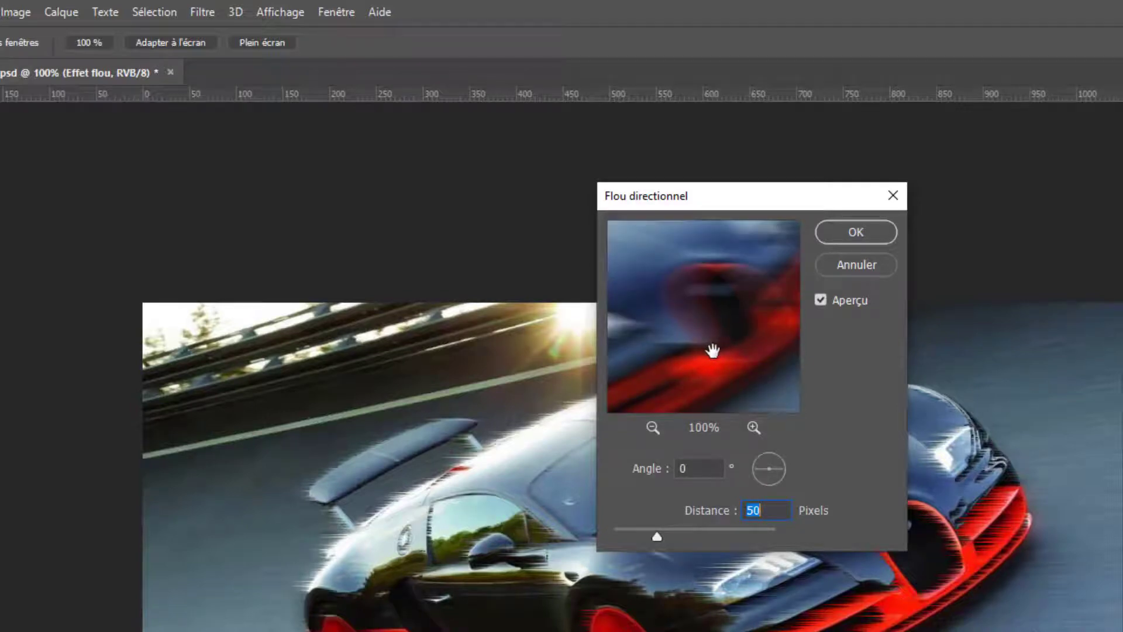
left_click(853, 232)
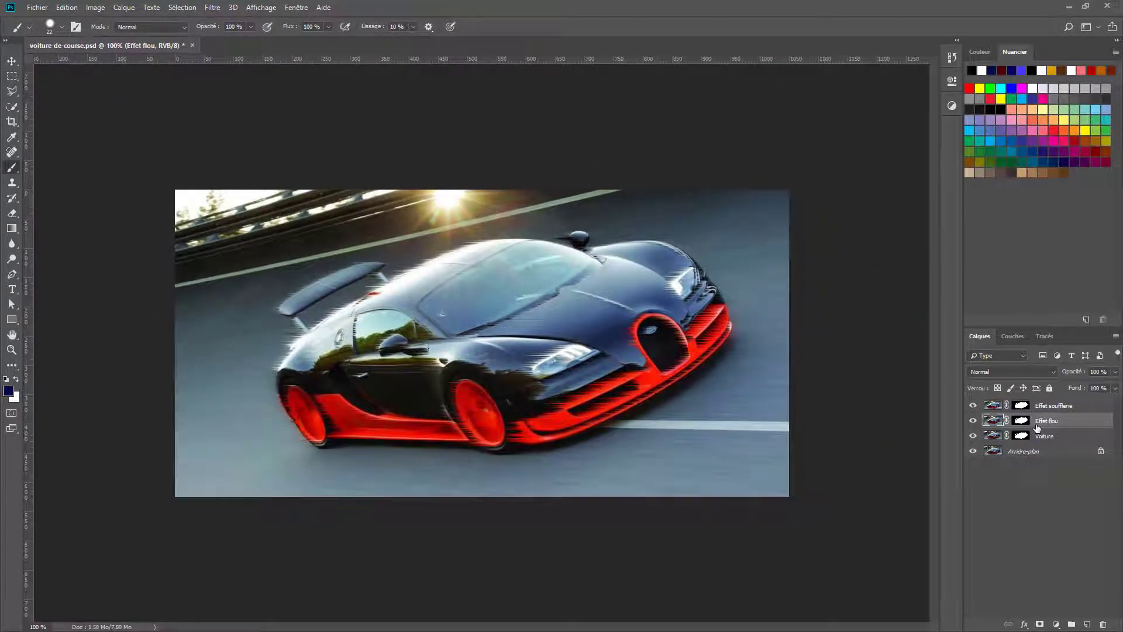
- Hide and reshow the Effet soufflerie layer to check the blurred car beneath it, and activate the Move tool
left_click(973, 405)
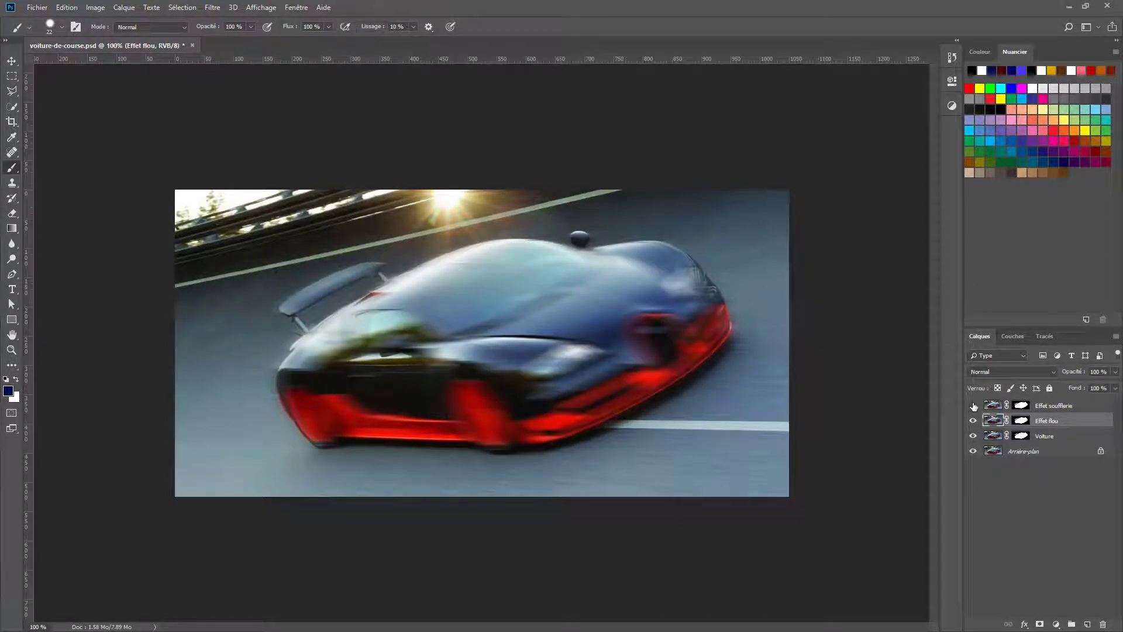
left_click(974, 405)
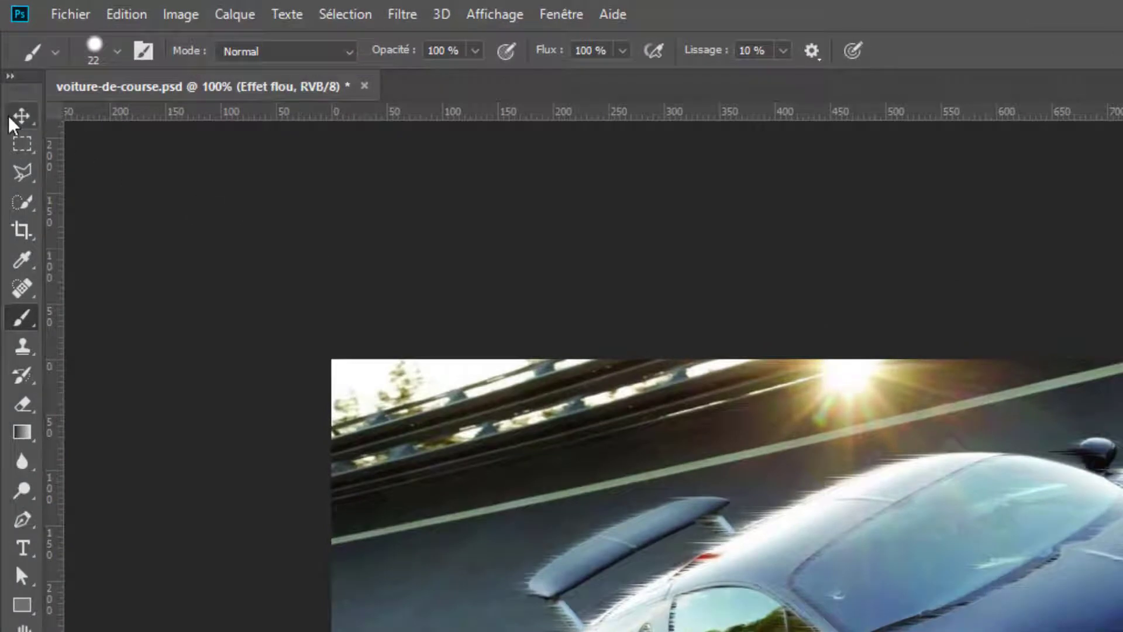
left_click(23, 119)
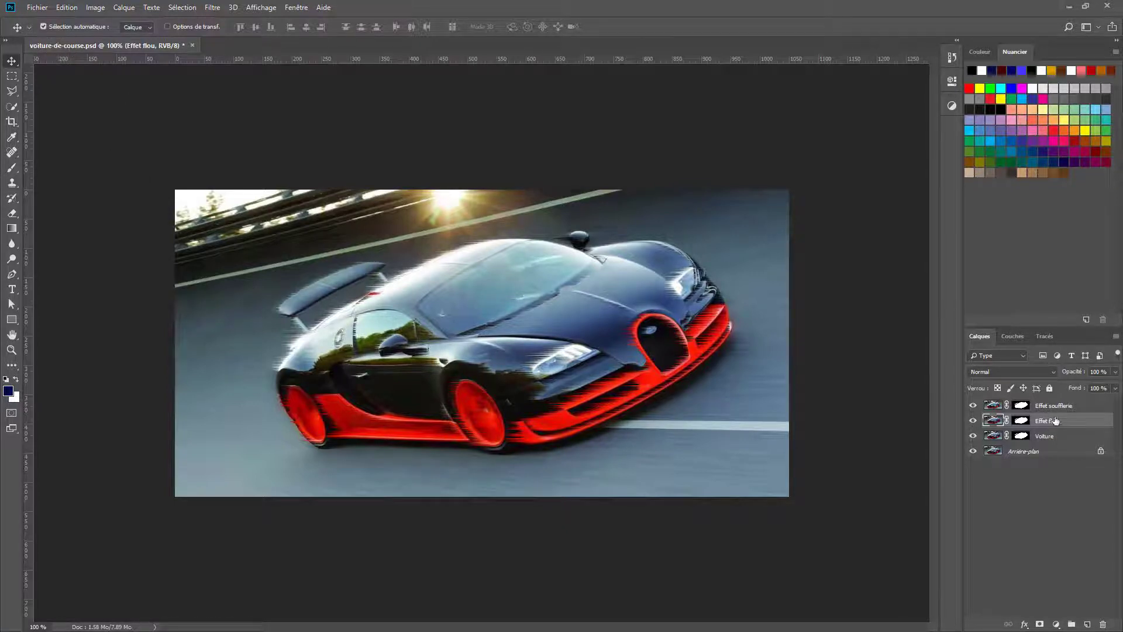
left_click_drag(585, 351, 479, 342)
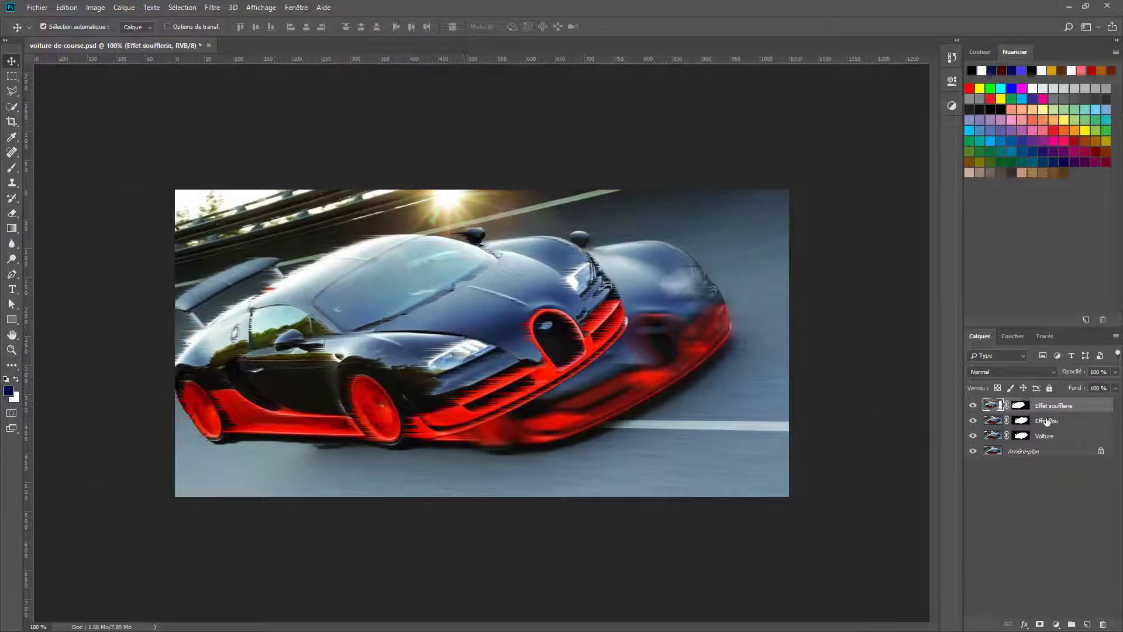
key("ctrl")
key("ctrl+z")
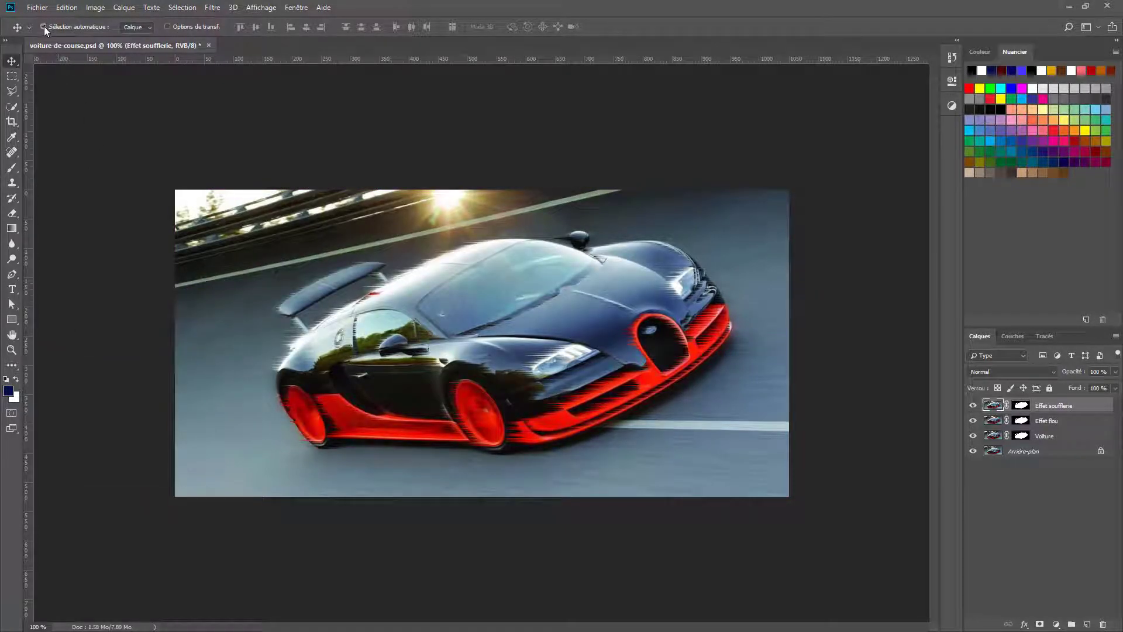
- Turn off Sélection automatique and shift the Effet flou layer slightly left so its blur trails behind the car
left_click(1051, 421)
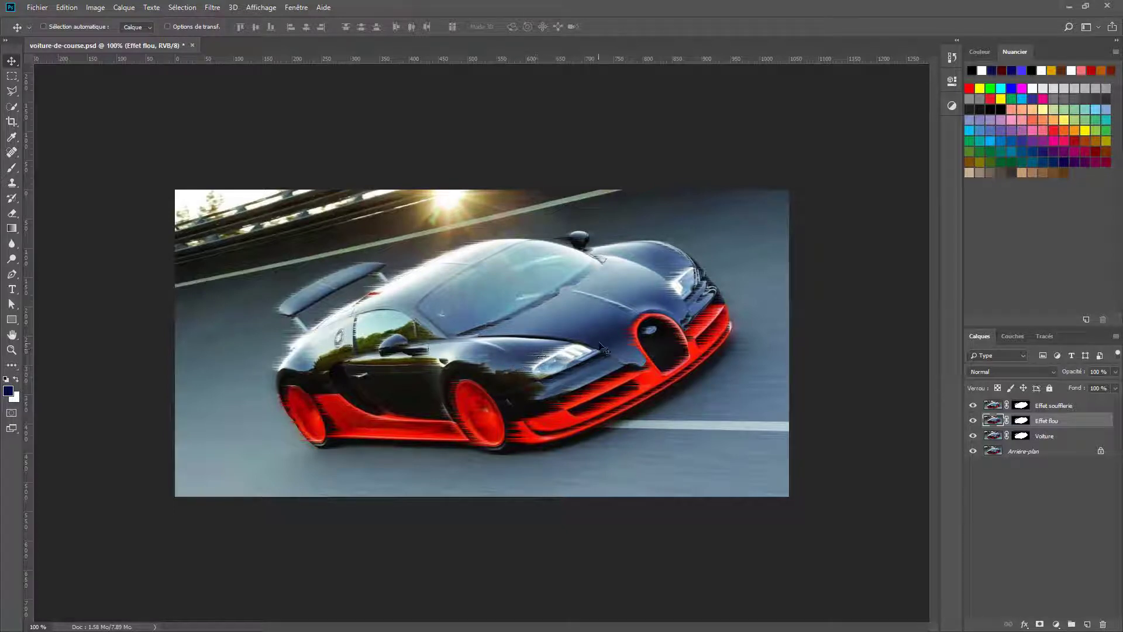
mouse_move(597, 346)
left_mouse_down()
mouse_move(538, 345)
mouse_move(587, 345)
mouse_move(578, 341)
left_mouse_up()
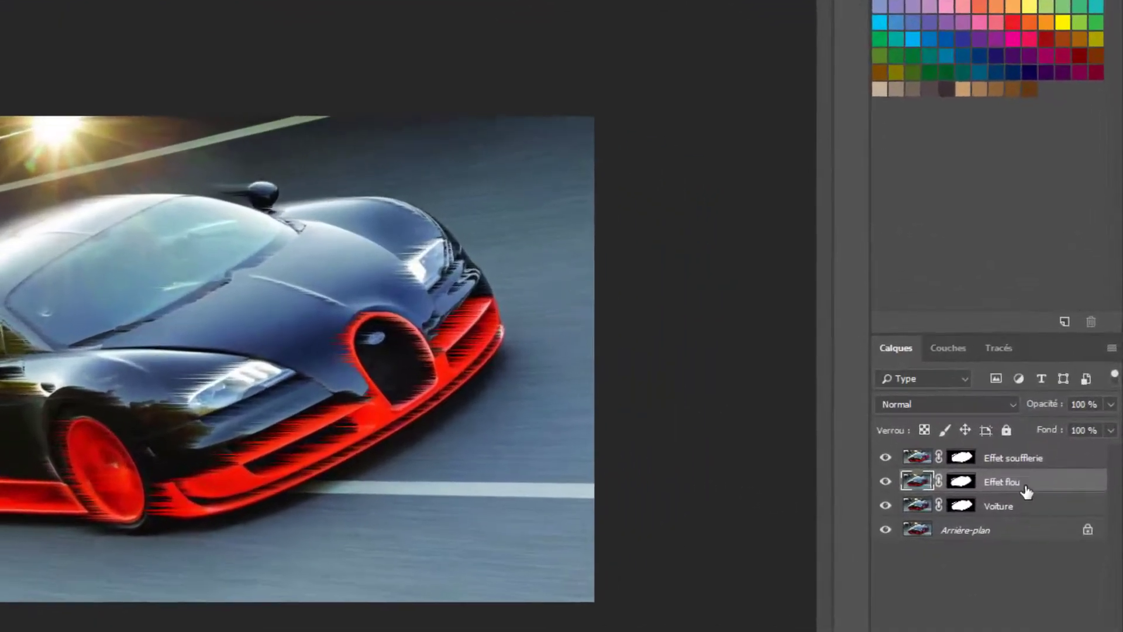
- Lower the Effet flou layer's opacity to 61 %
left_click(1110, 405)
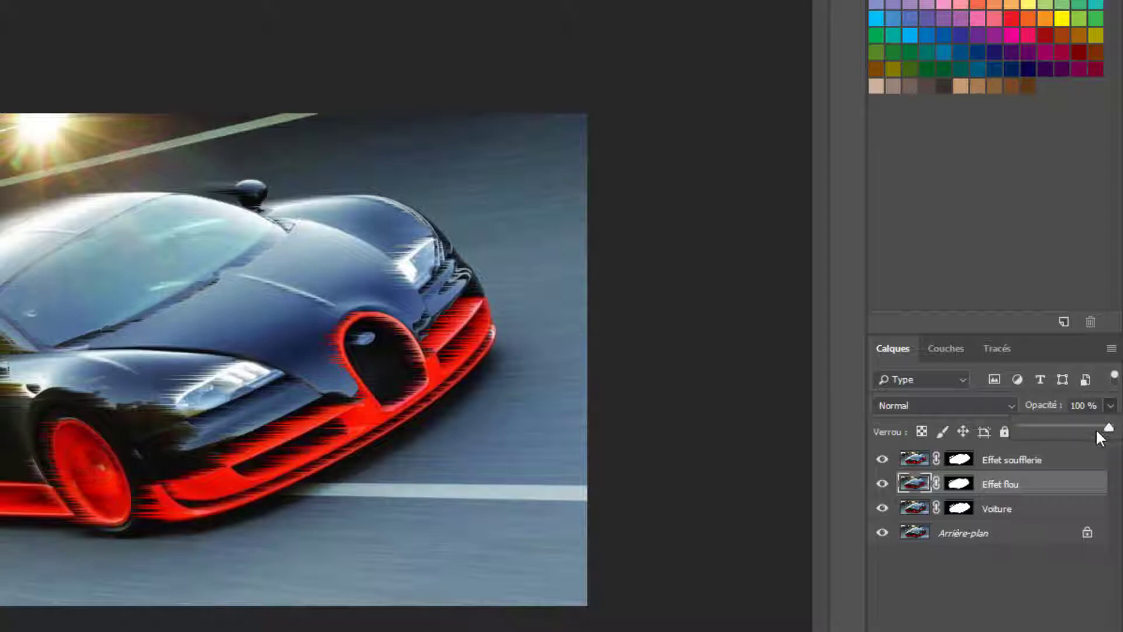
left_click(1051, 595)
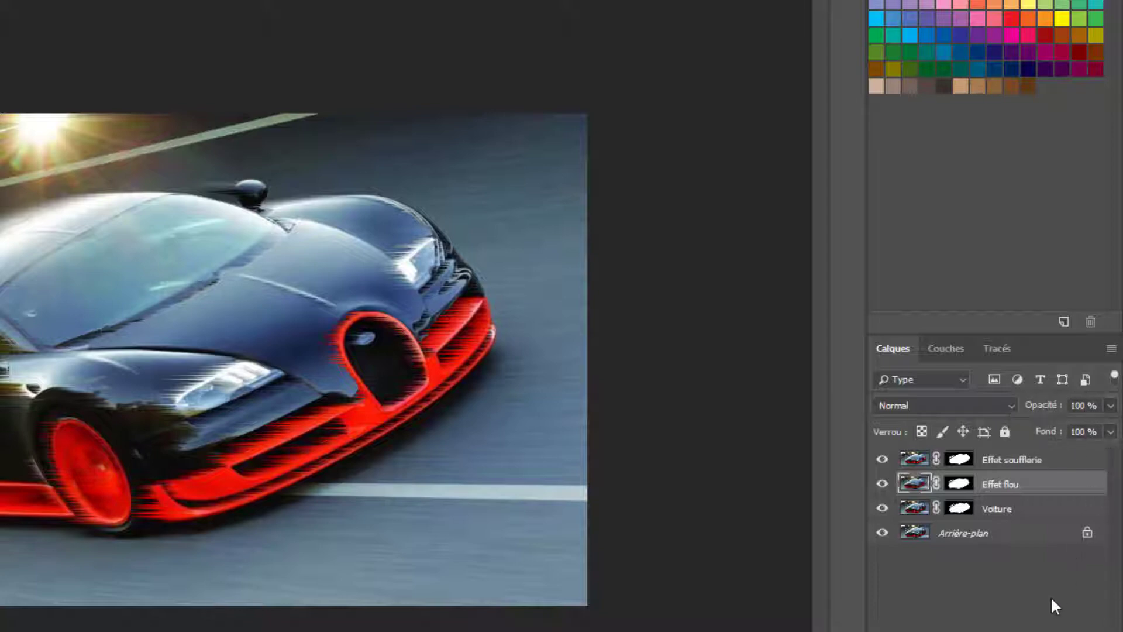
left_click(1010, 487)
left_click_drag(1044, 410, 1007, 419)
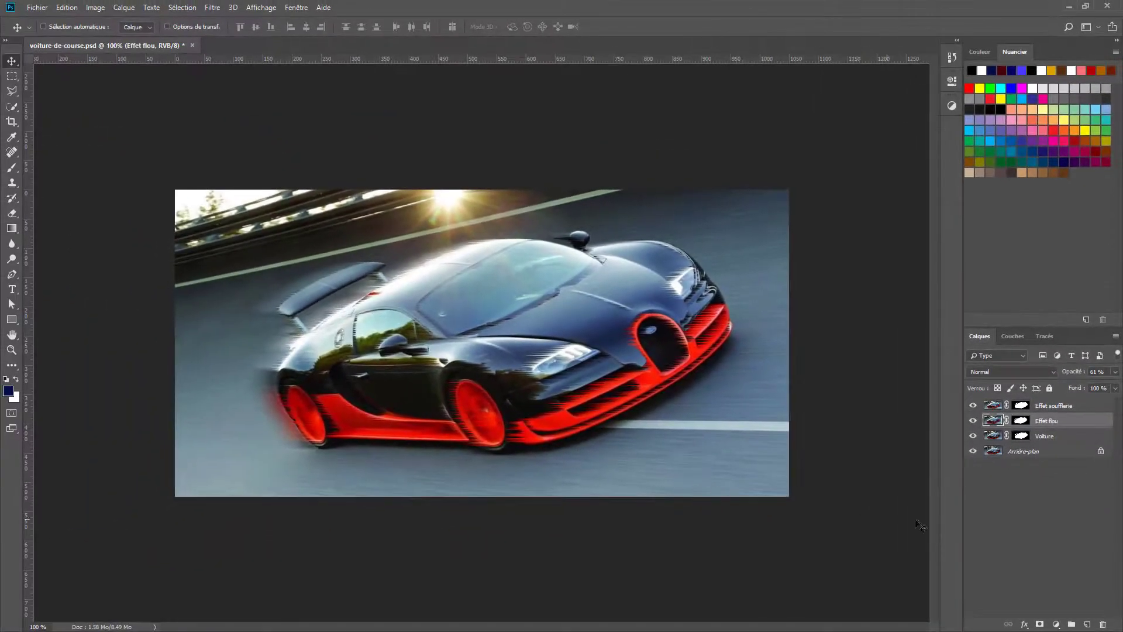
- Reselect the Effet flou layer and shift it a little further left to lengthen the blur trail behind the car
left_click(947, 603)
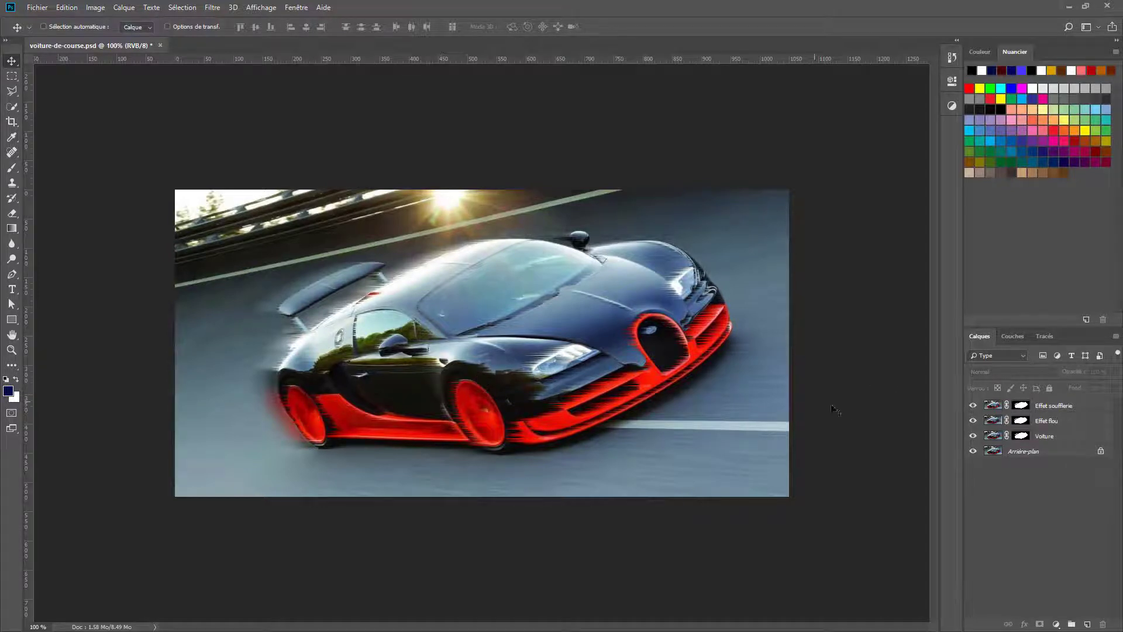
left_click(1062, 422)
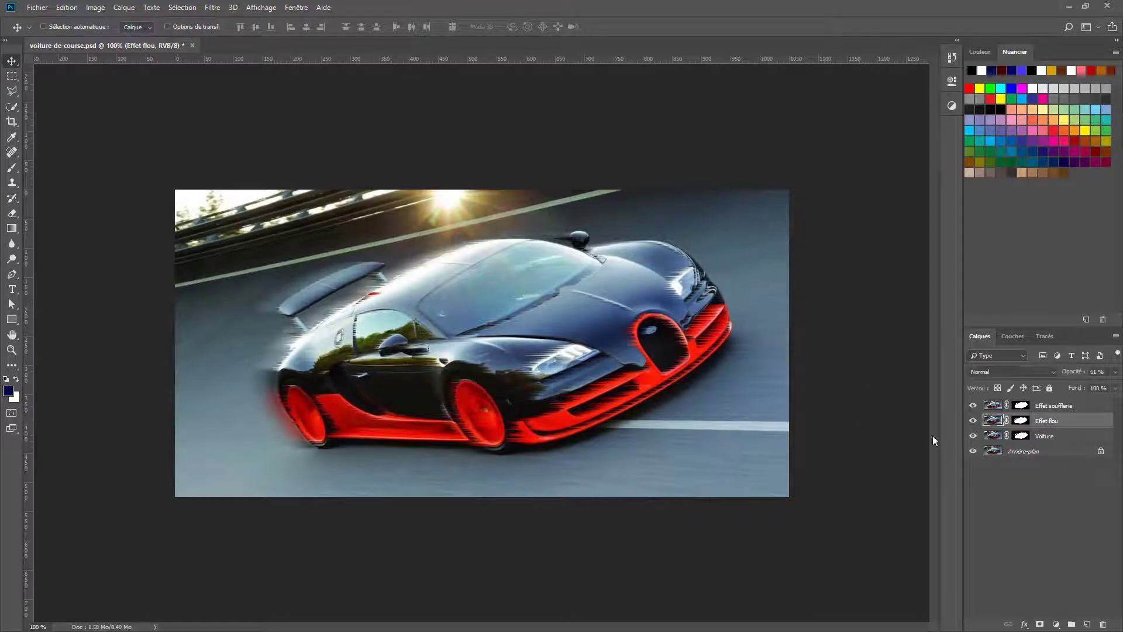
mouse_move(504, 374)
left_mouse_down()
mouse_move(486, 375)
mouse_move(498, 374)
left_mouse_up()
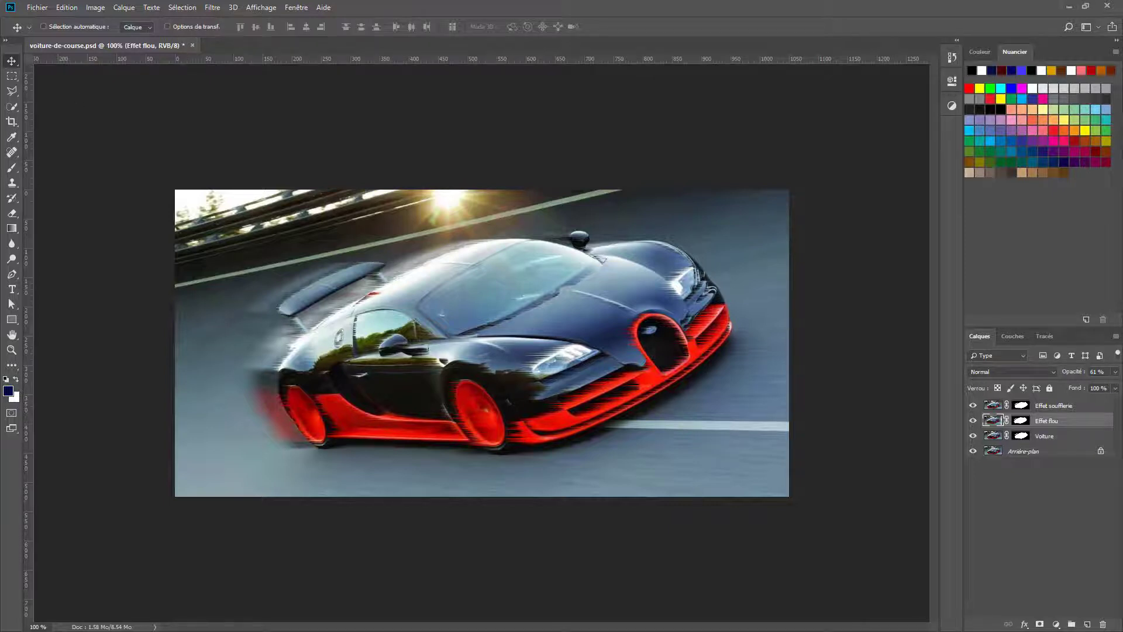
- Close the voiture-de-course document and open the Flou1 image from the Partie 8 folder
key("ctrl+w")
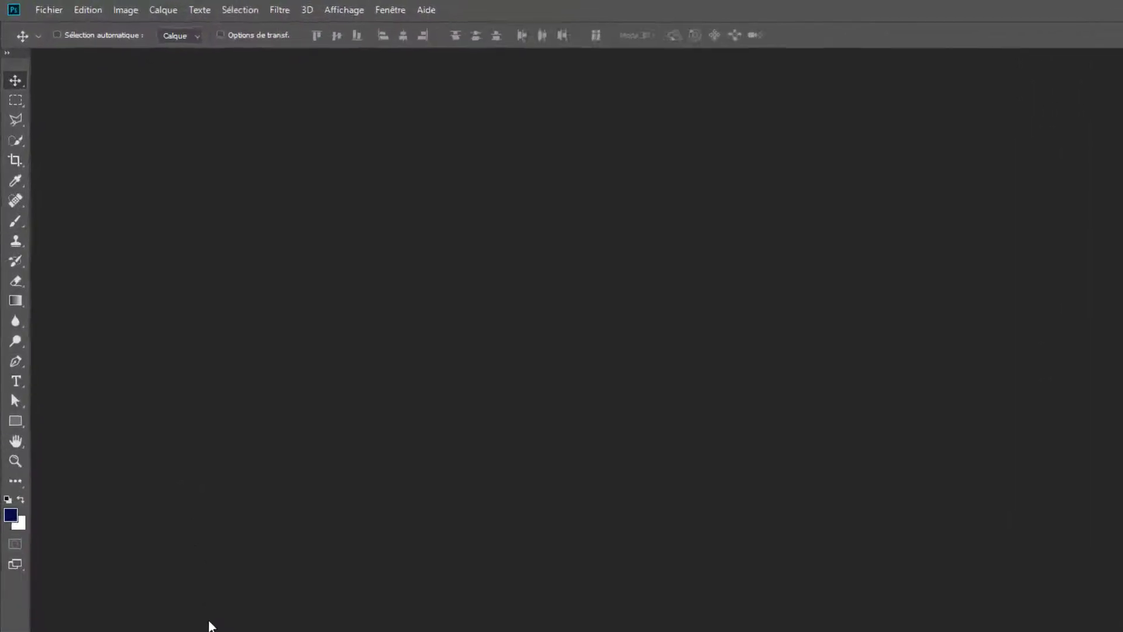
left_click(68, 16)
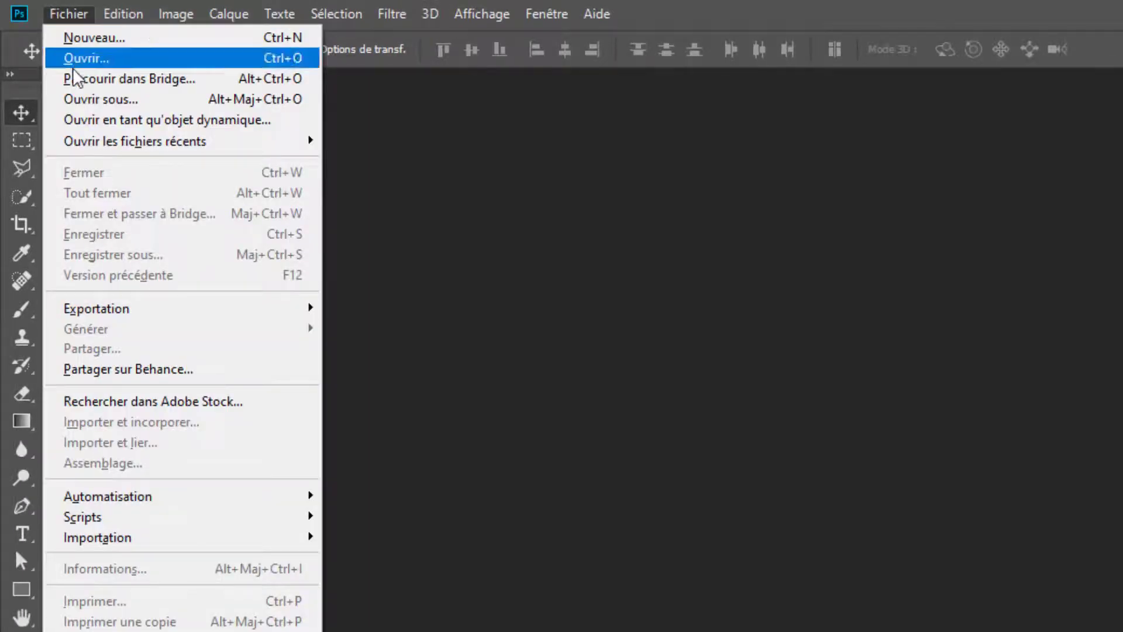
left_click(108, 60)
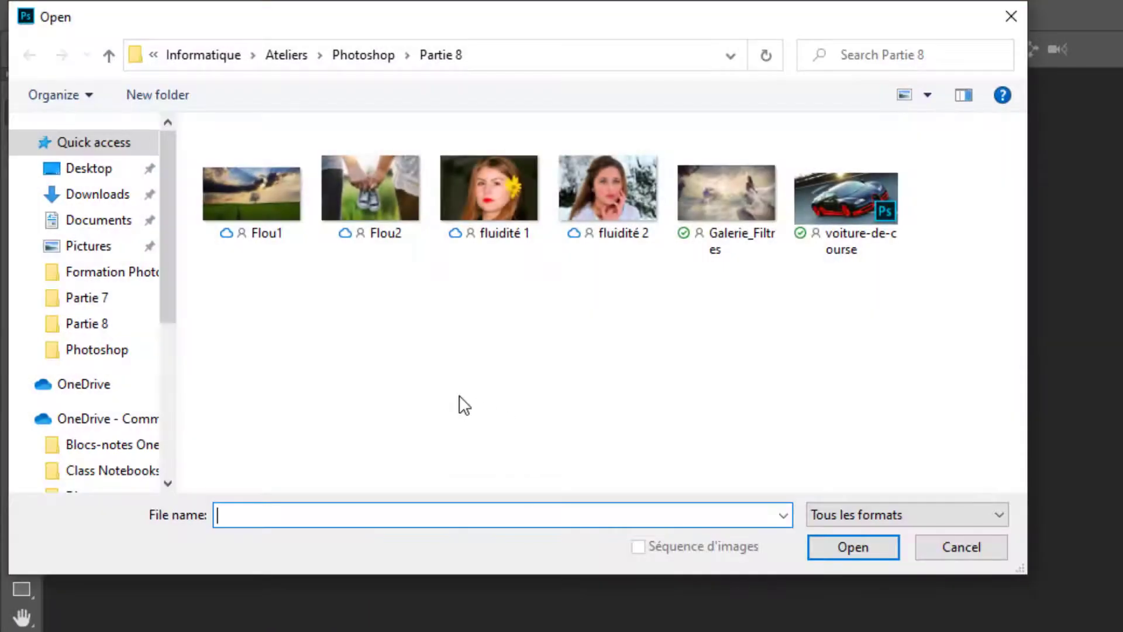
left_click(276, 215)
left_click(869, 553)
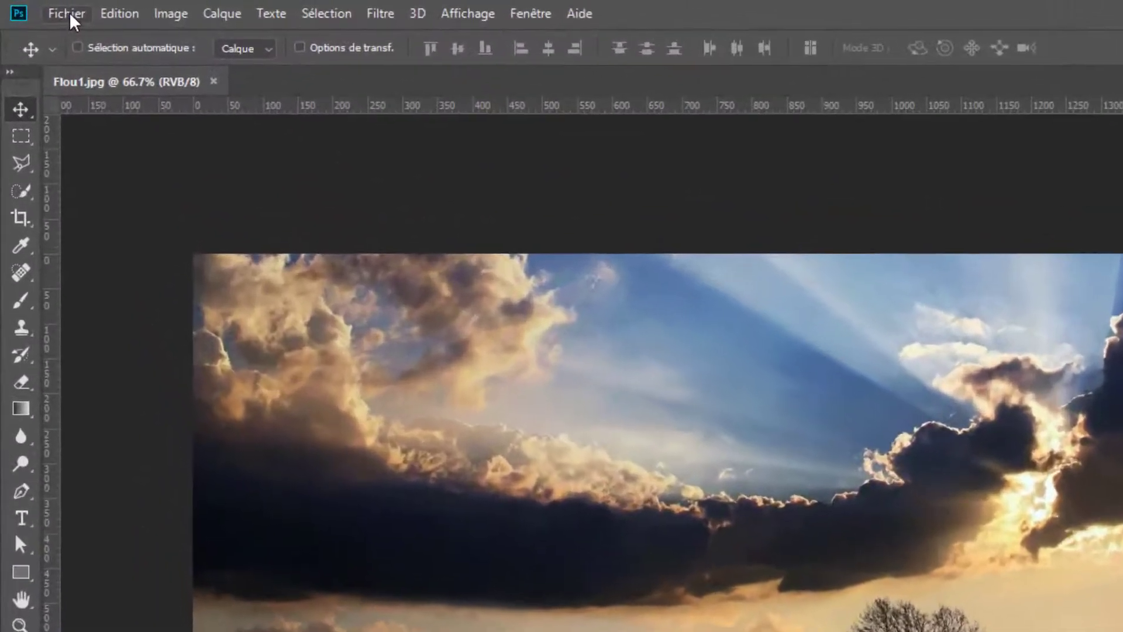
- Import and embed the Flou2 image into the Flou1 document
left_click(37, 7)
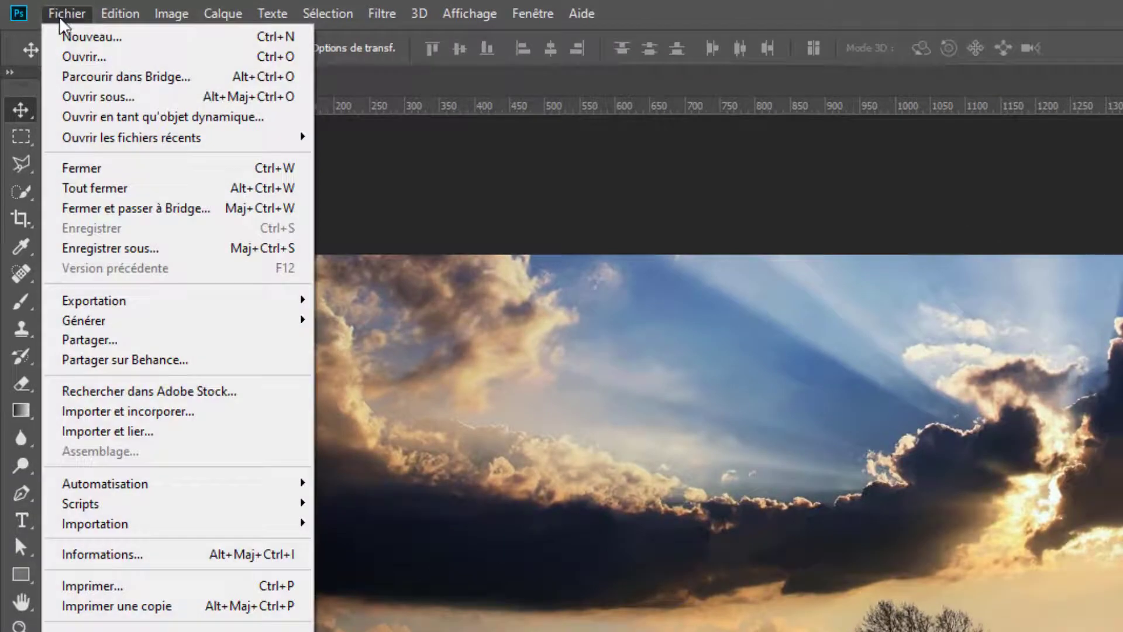
left_click(160, 414)
left_click(369, 199)
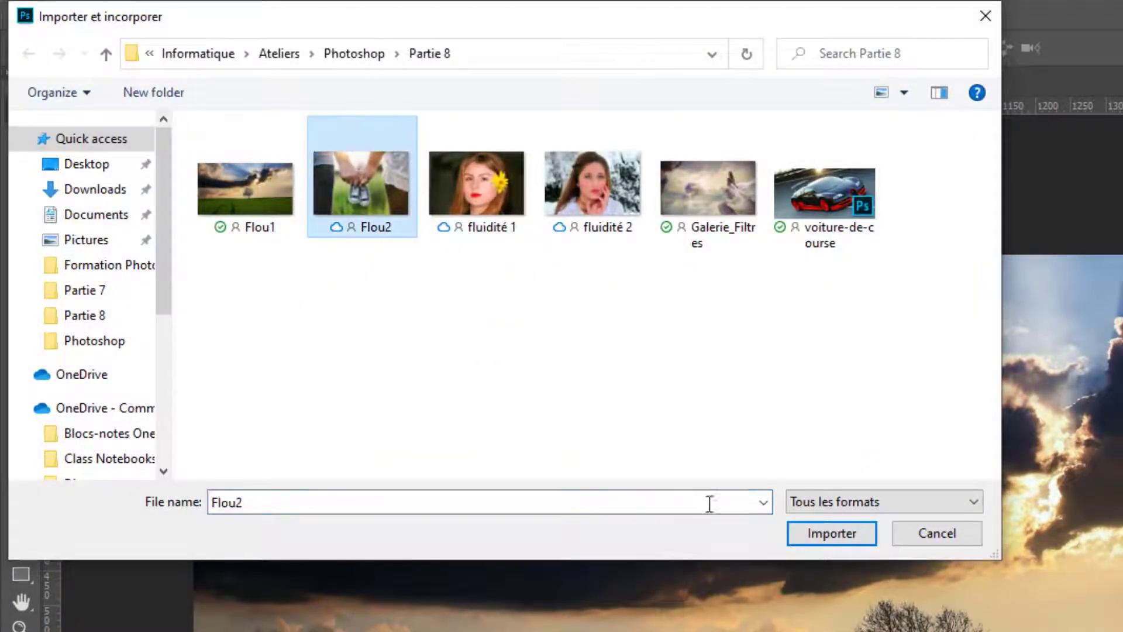
left_click(832, 533)
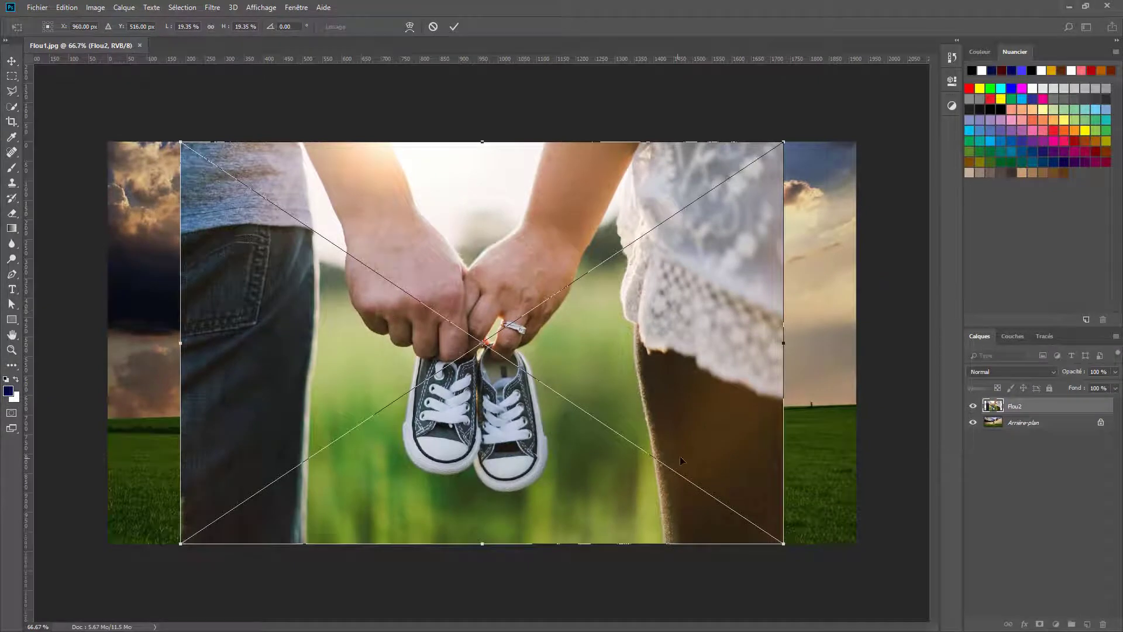
- Shrink the placed Flou2 image, move it to the landscape's lower-left area, and set its linked width and height to 10 %
left_click_drag(783, 543, 441, 321)
left_click_drag(334, 283, 309, 473)
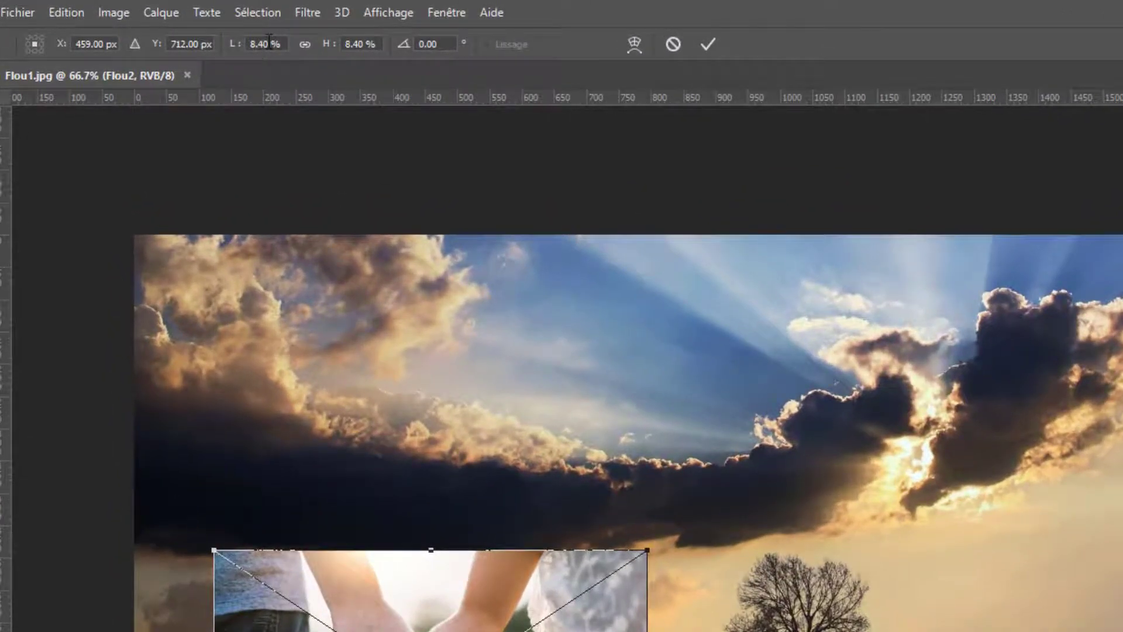
double_click(260, 46)
type("10")
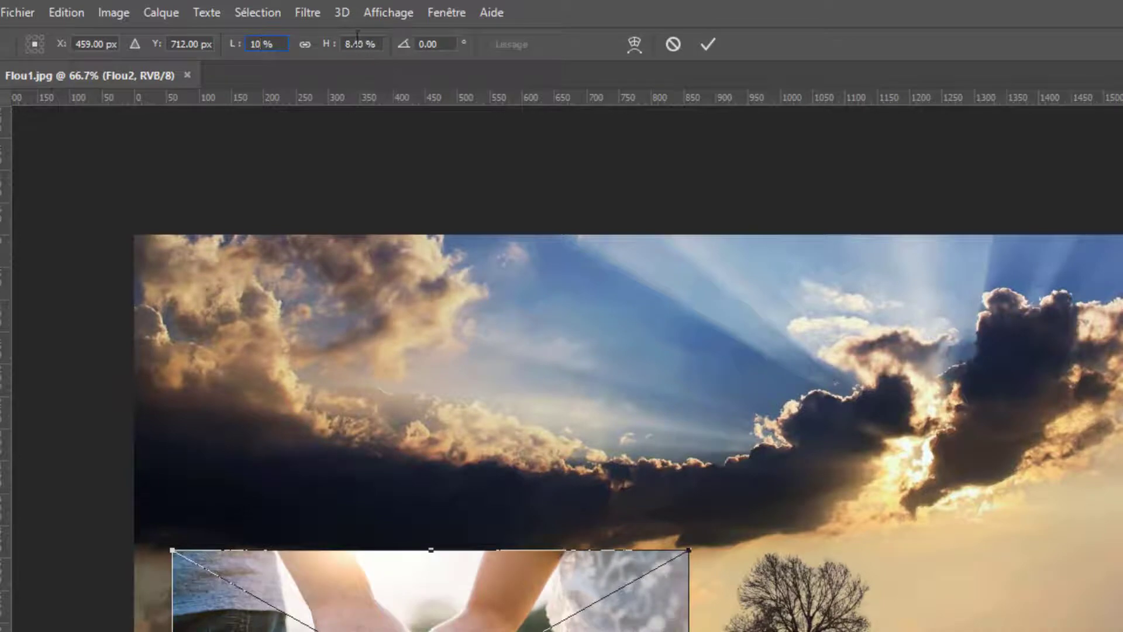
left_click(307, 45)
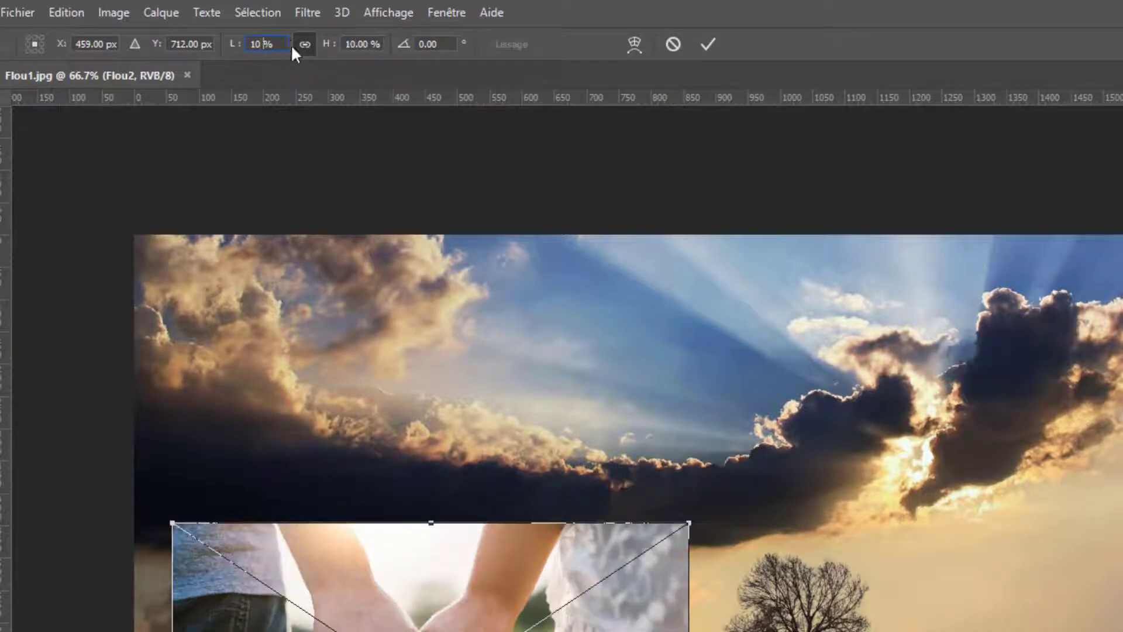
key("Tab")
left_click(255, 43)
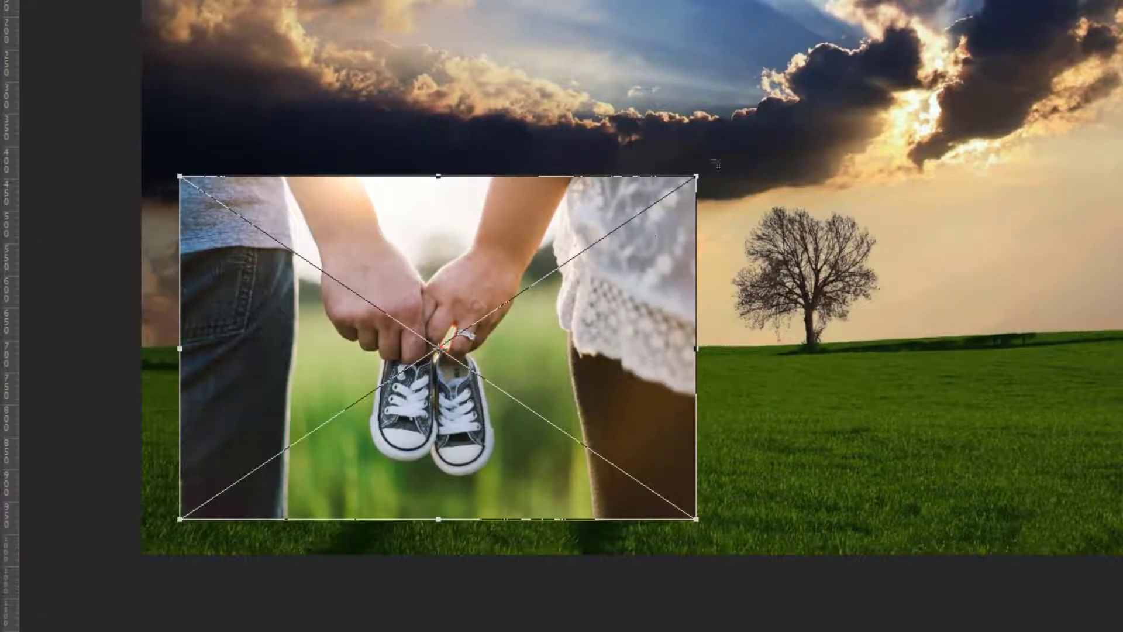
- Rotate the Flou2 image counterclockwise by about 3.5° and validate its transformation
left_click_drag(709, 166, 700, 149)
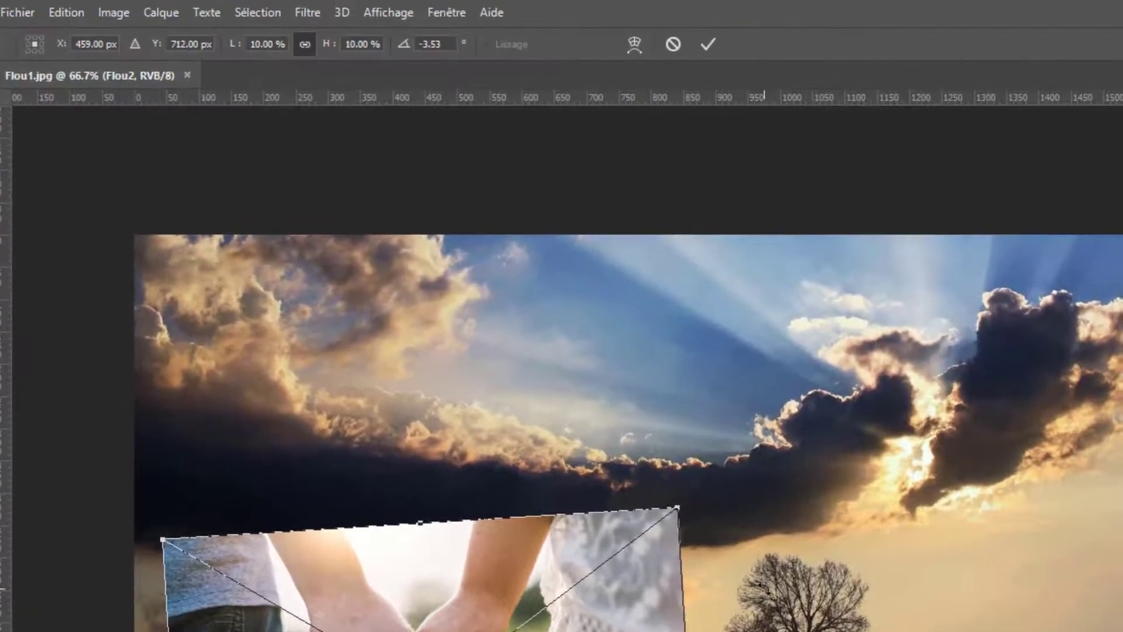
left_click(708, 44)
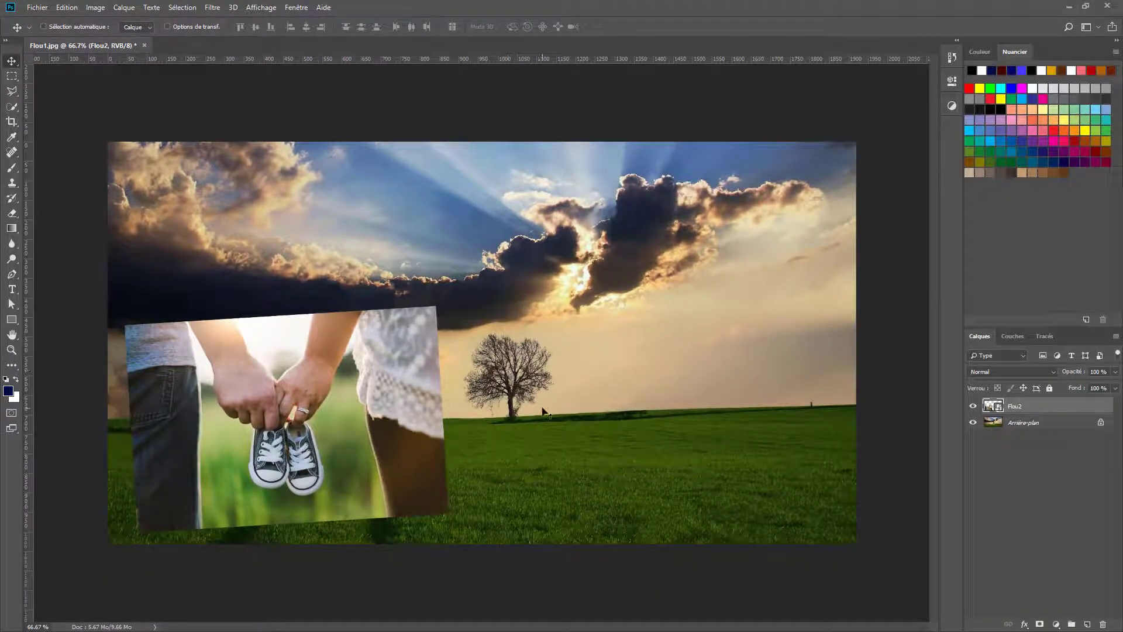
- Convert the Arrière-plan layer for dynamic filters, accepting its conversion to a smart object
left_click(1026, 422)
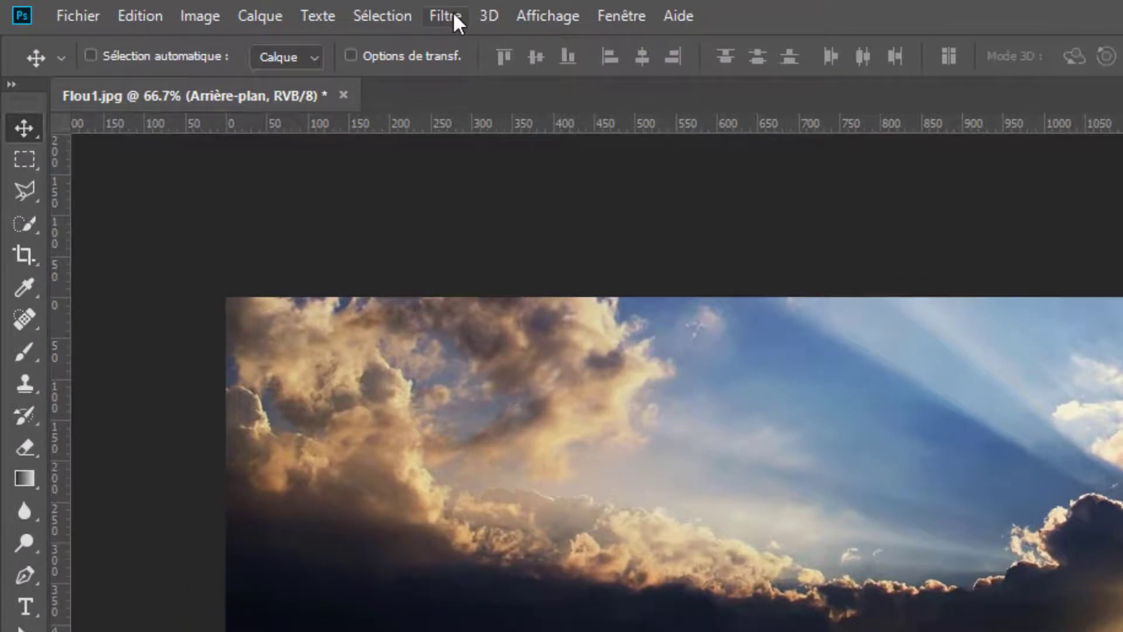
left_click(453, 13)
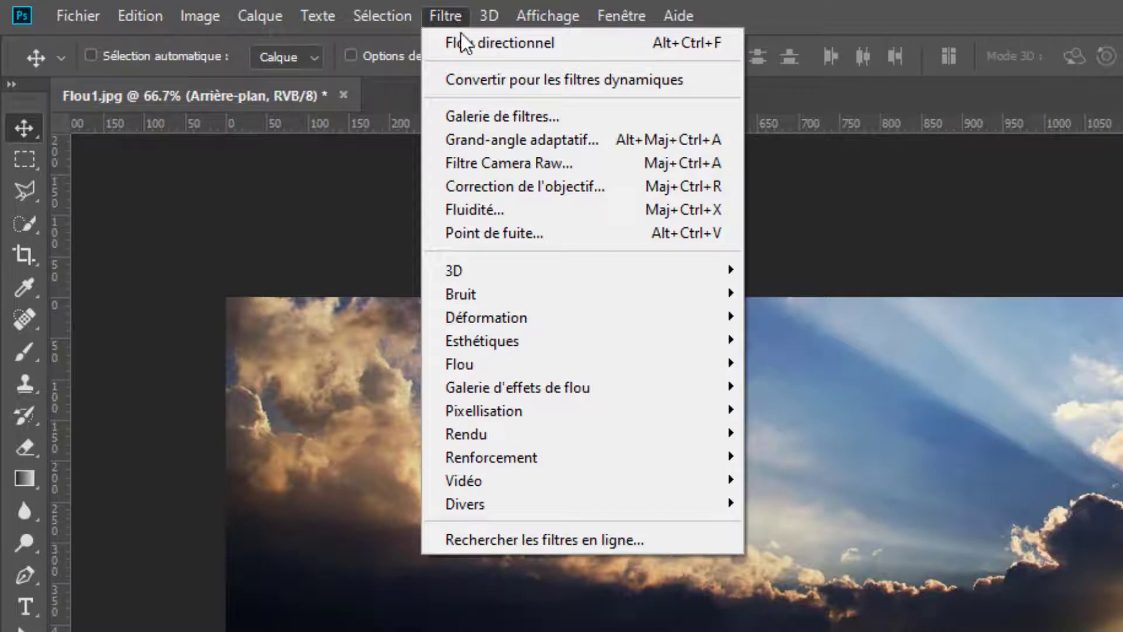
left_click(557, 78)
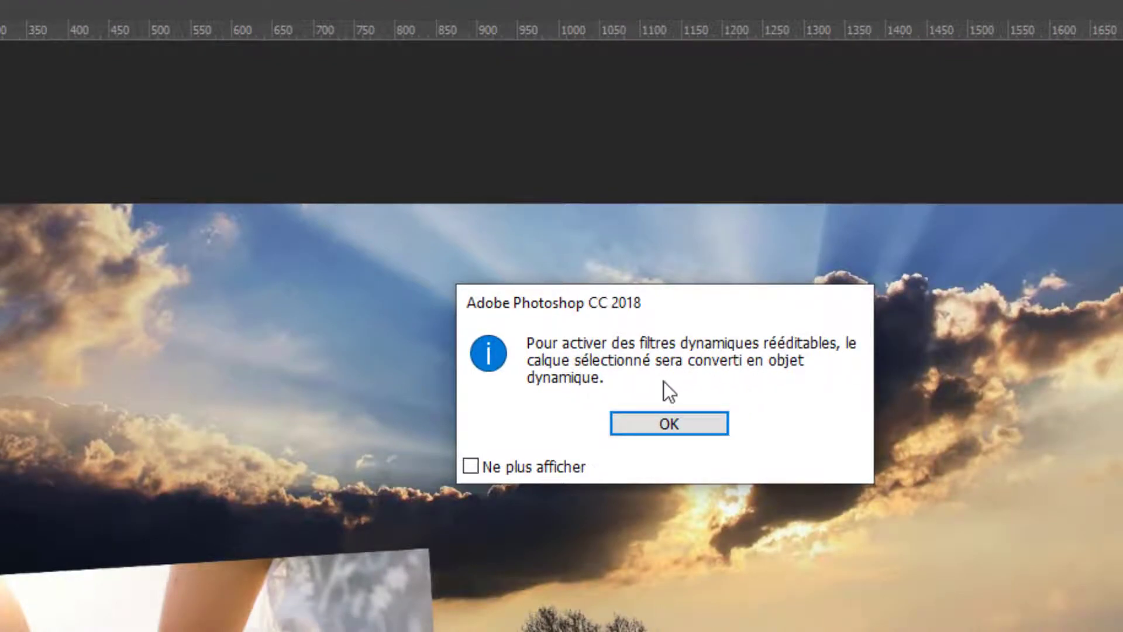
left_click(663, 424)
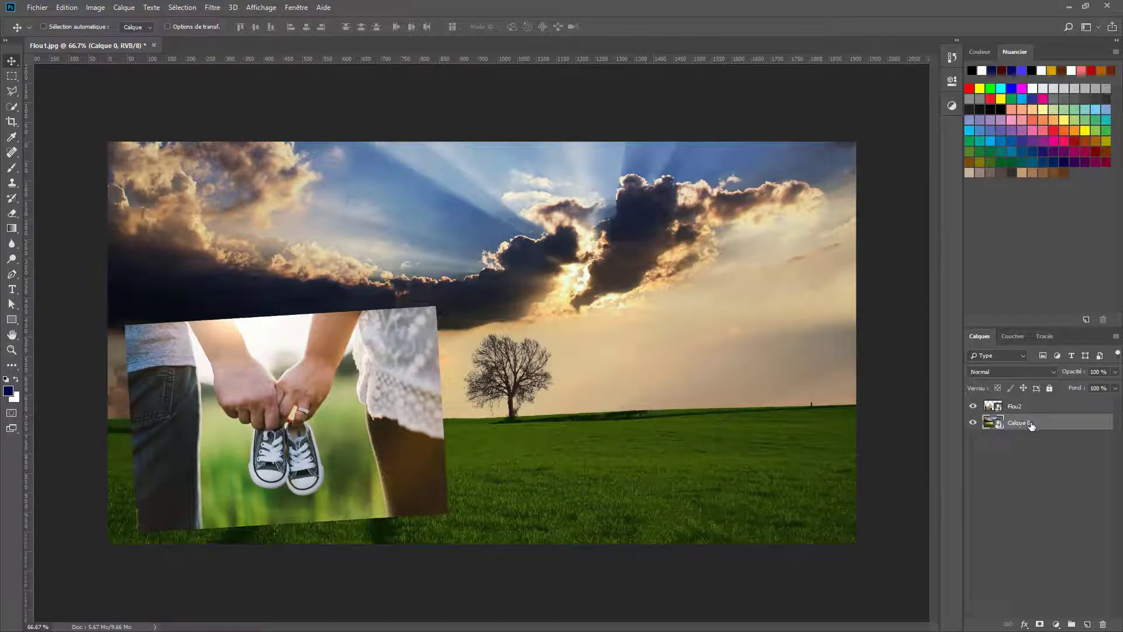
- Apply a Flou gaussien with a 5.0-pixel radius to the converted landscape layer, and activate the Move tool
left_click(213, 7)
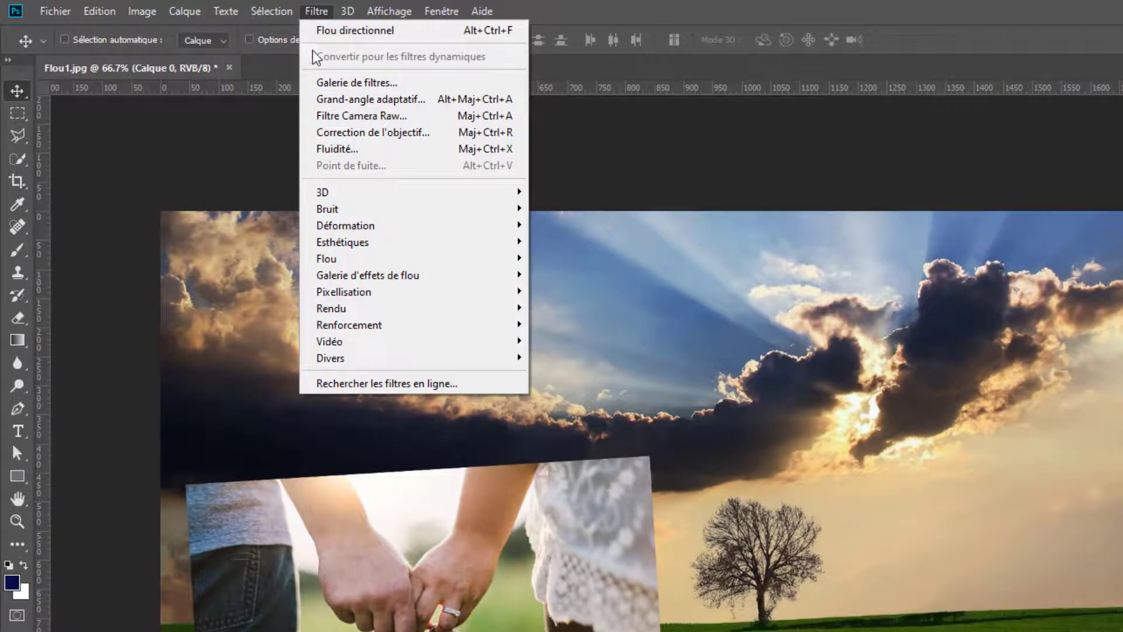
mouse_move(339, 266)
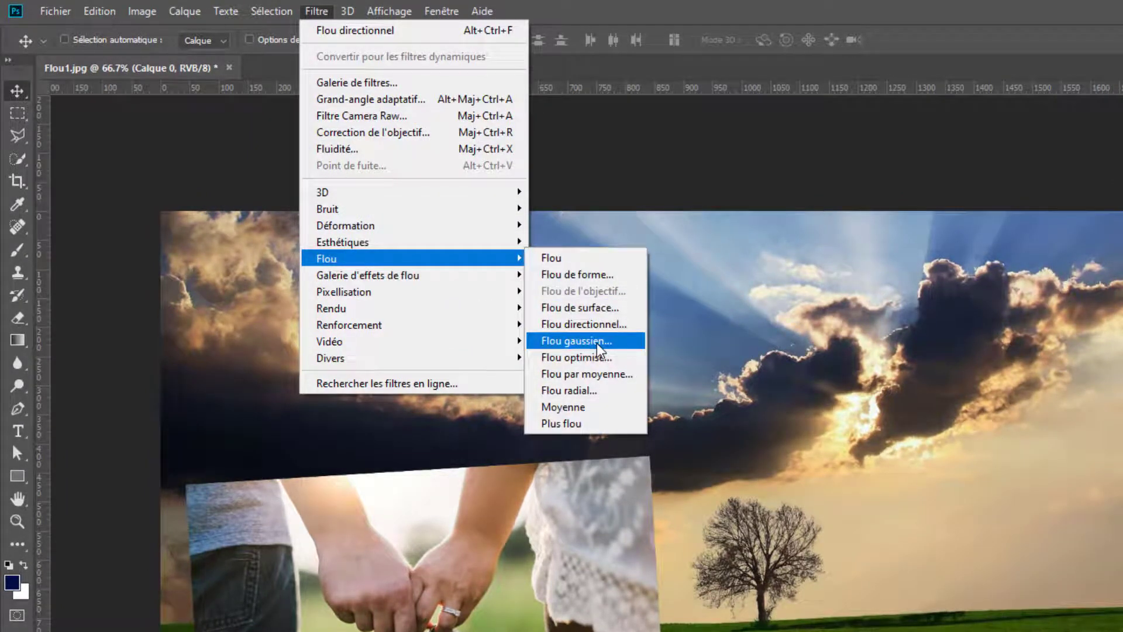
left_click(597, 345)
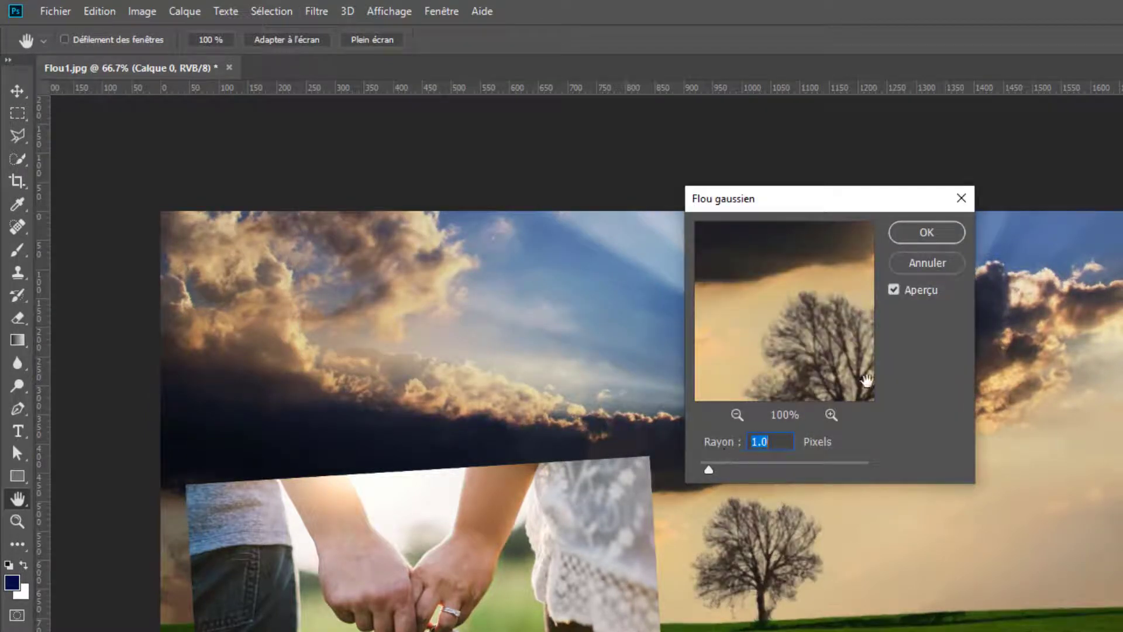
left_click_drag(709, 469, 745, 478)
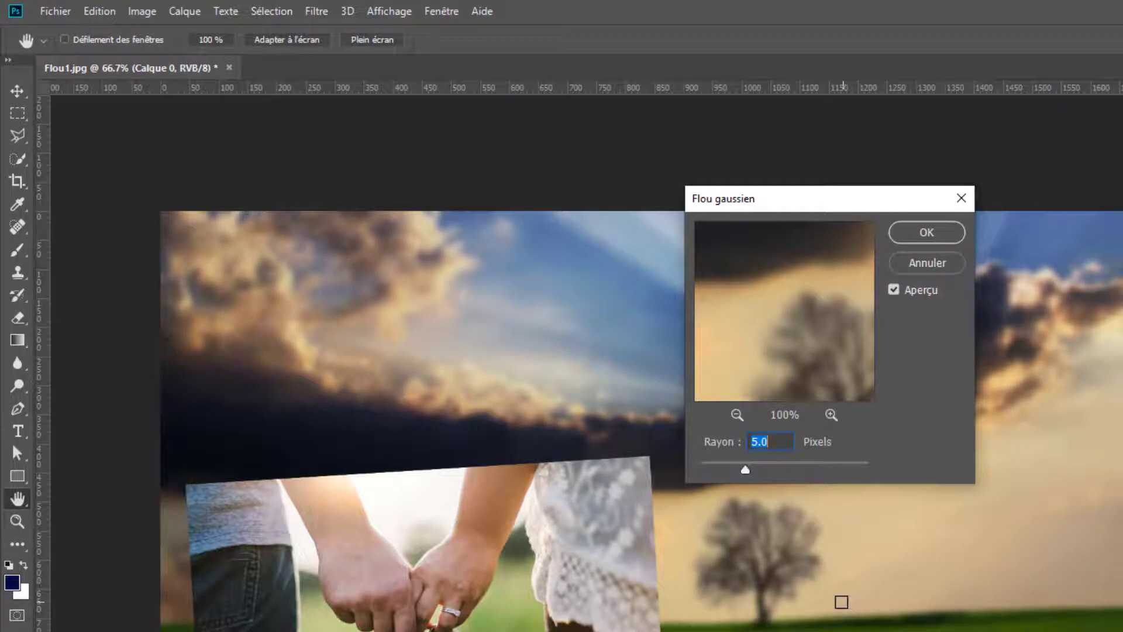
left_click(925, 233)
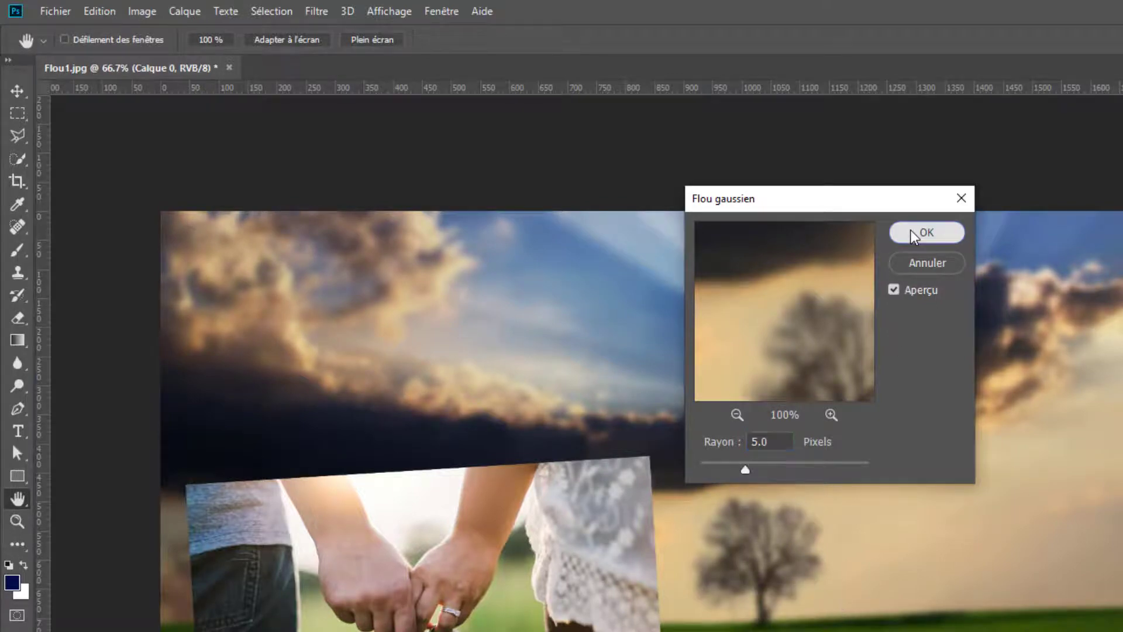
key("v")
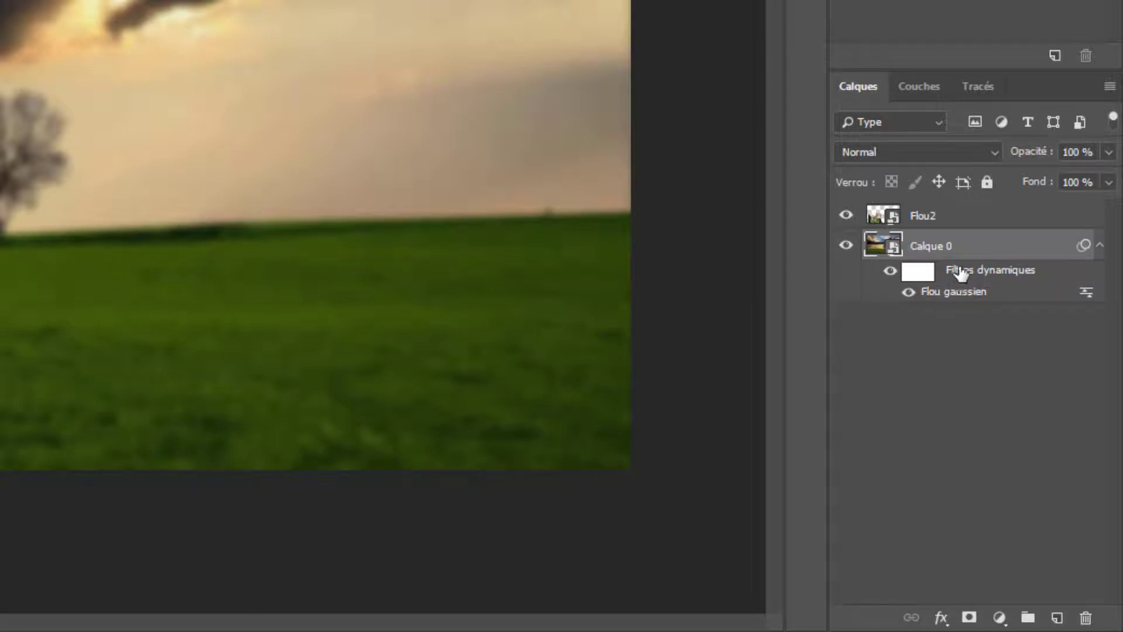
- Toggle the visibility of the landscape layer's Filtres dynamiques to compare it with and without the blur, leaving them shown
left_click(889, 273)
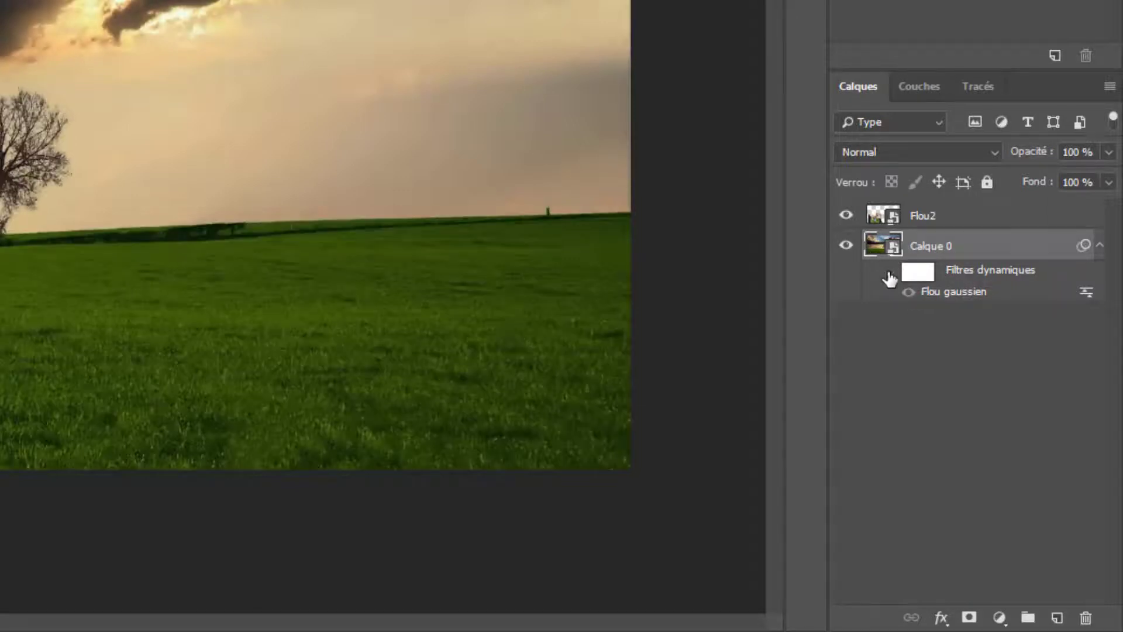
left_click(889, 272)
left_click(889, 273)
left_click(889, 273)
left_click(890, 272)
left_click(889, 272)
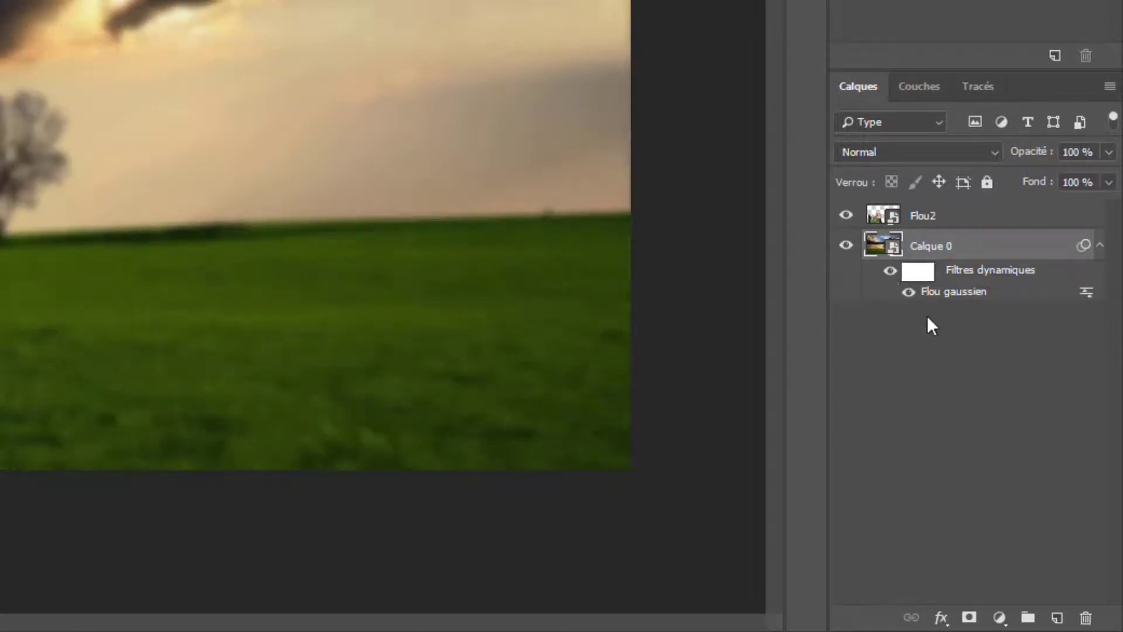
- Reopen the landscape layer's dynamic Flou gaussien and validate it with a 4.0-pixel radius
double_click(952, 293)
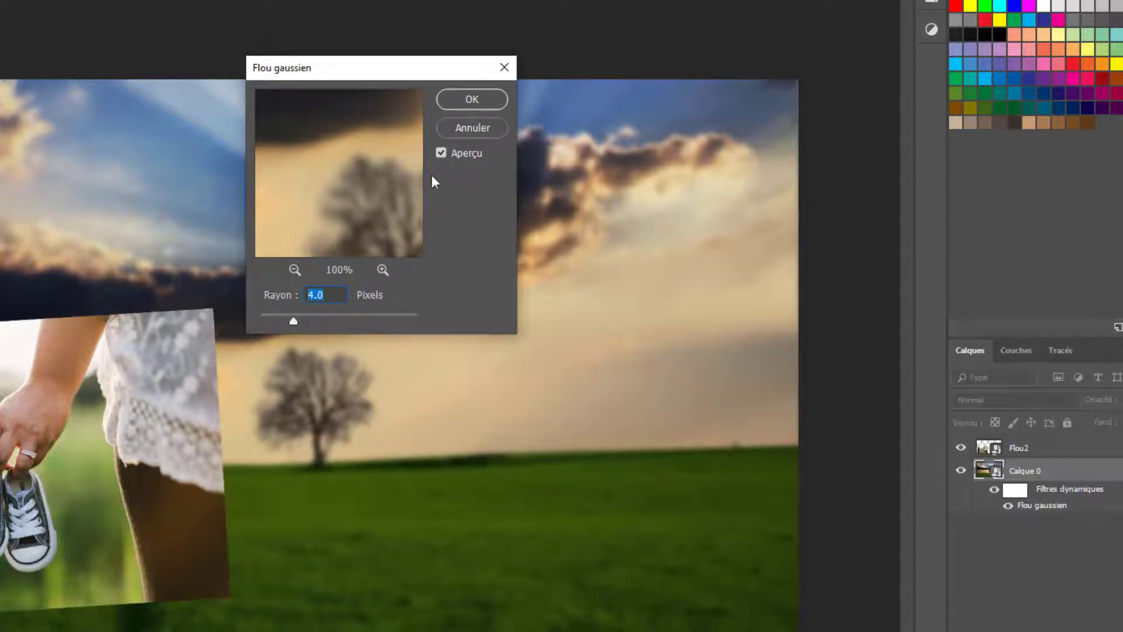
left_click(466, 93)
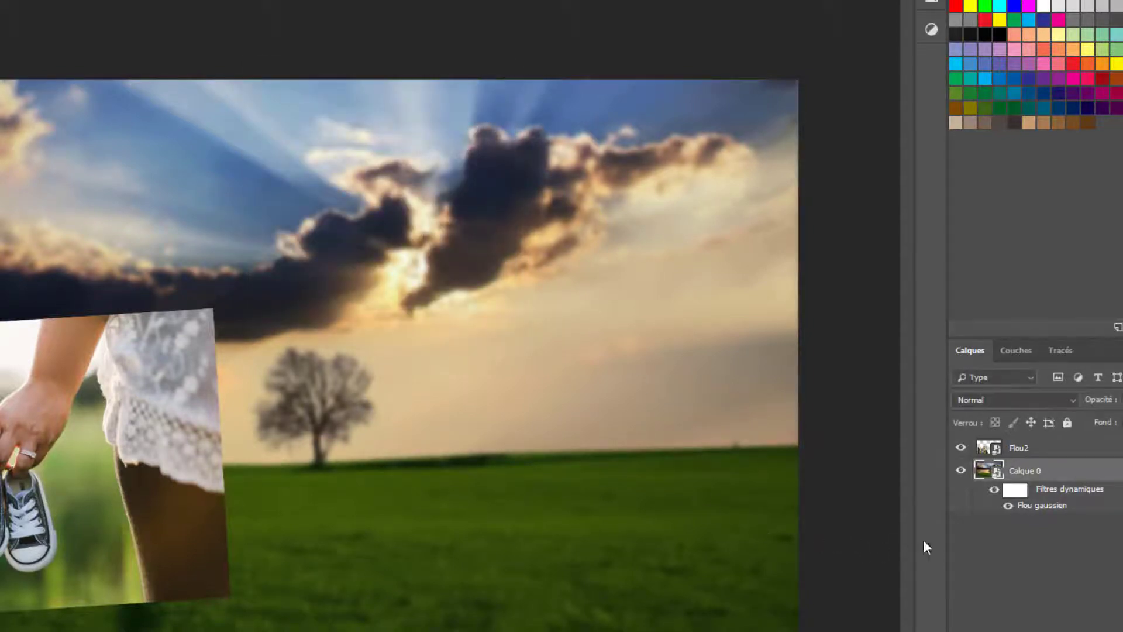
double_click(1034, 510)
left_click(464, 121)
- Set the landscape layer's dynamic Flou gaussien radius to 6 pixels and validate it
double_click(1034, 508)
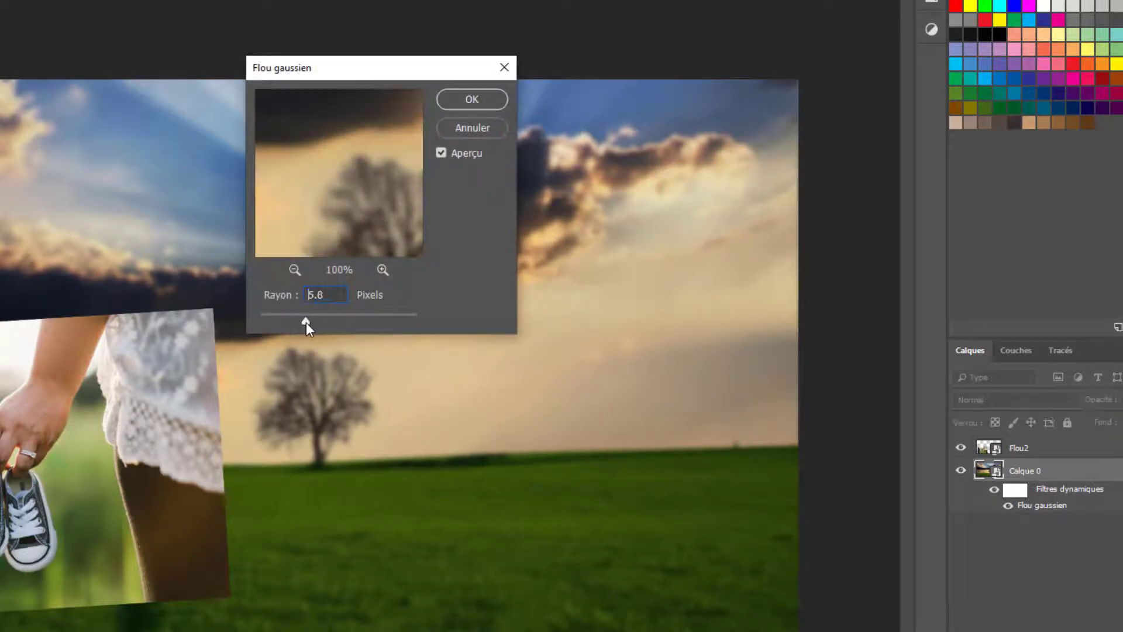
left_click_drag(303, 321, 305, 321)
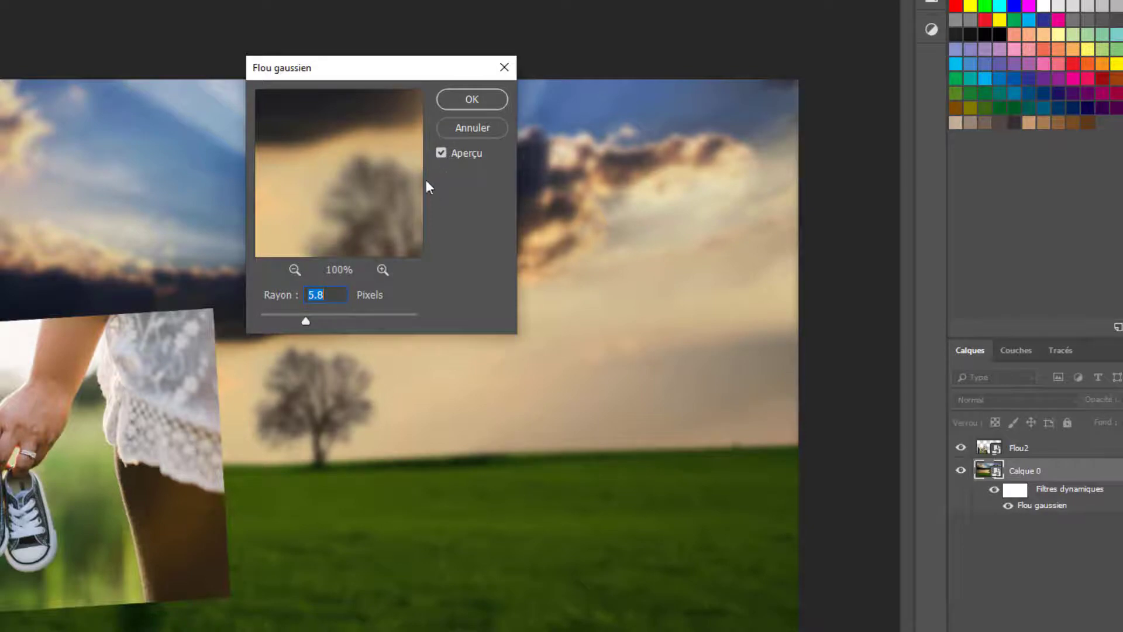
type("6")
left_click(453, 101)
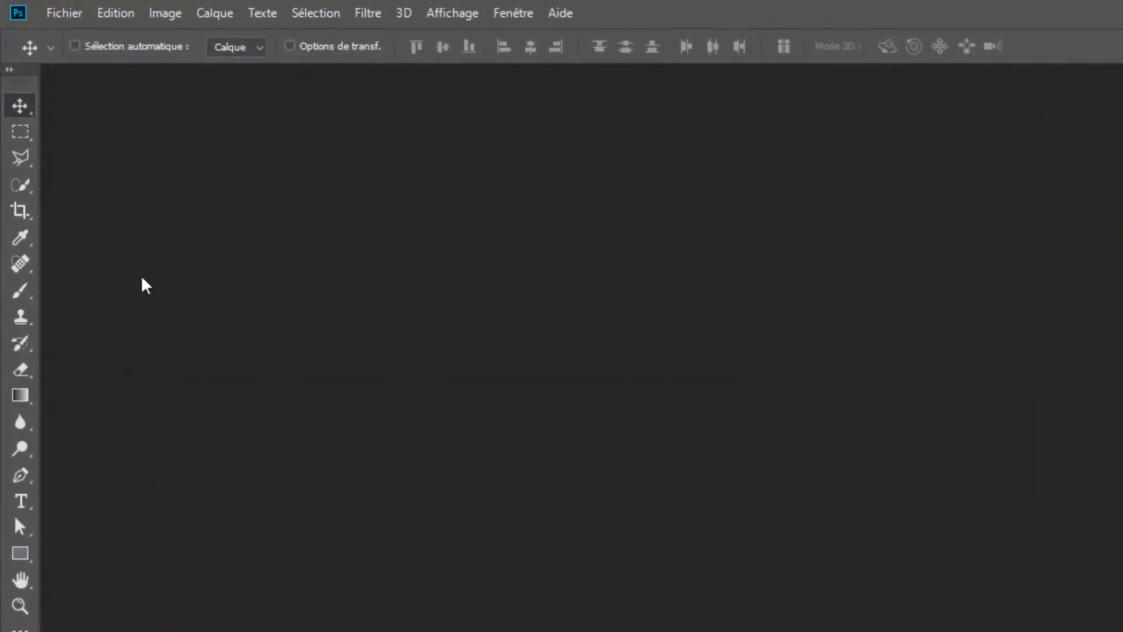
- Open the image fluidité 1 from the Partie 8 folder
left_click(65, 12)
left_click(82, 55)
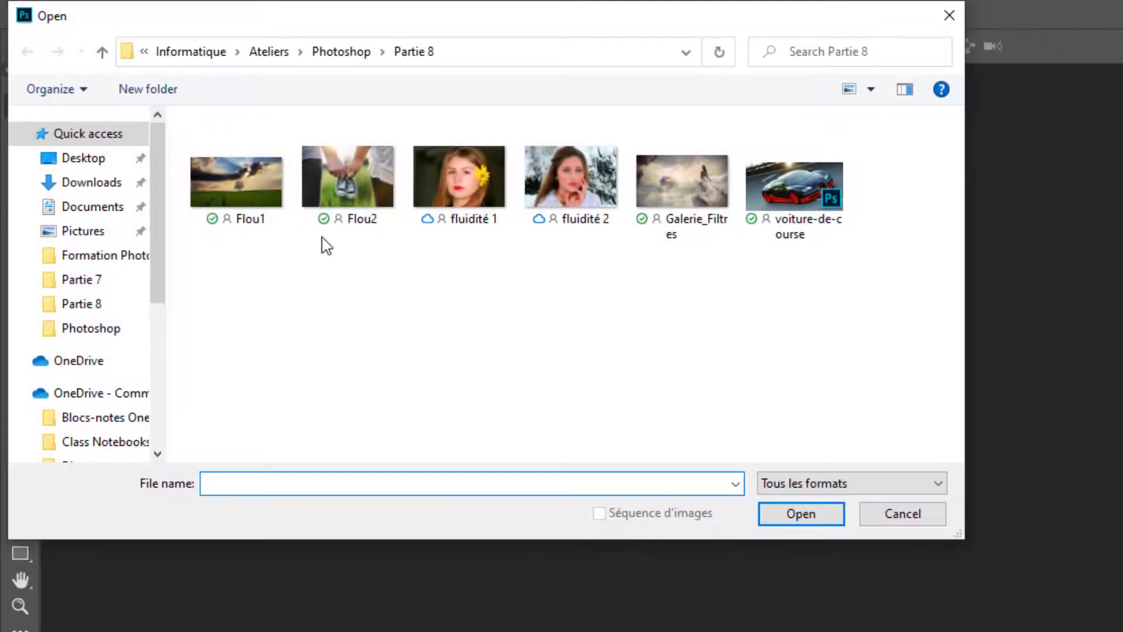
left_click(506, 188)
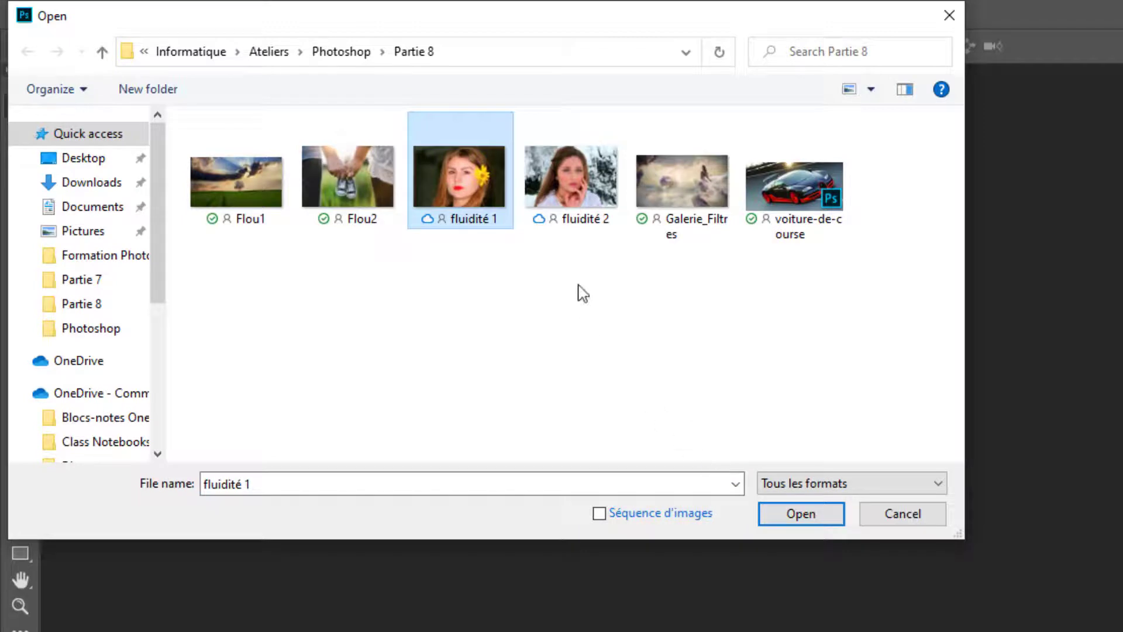
left_click(801, 514)
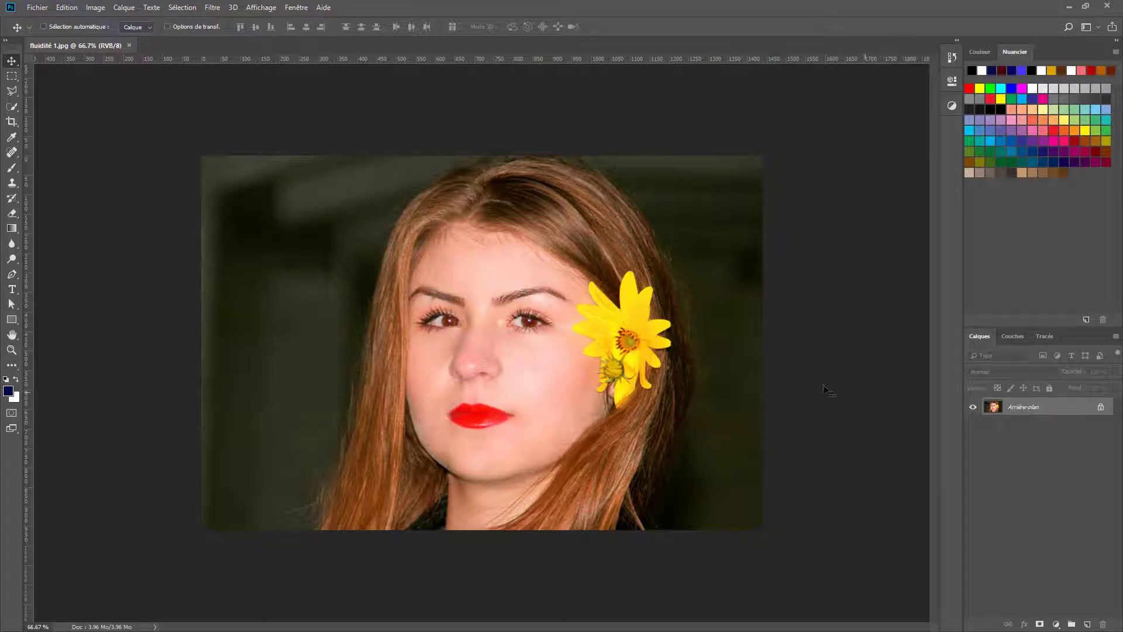
- Convert the portrait's Arrière-plan layer for dynamic filters, accepting its conversion to a smart object
left_click(212, 8)
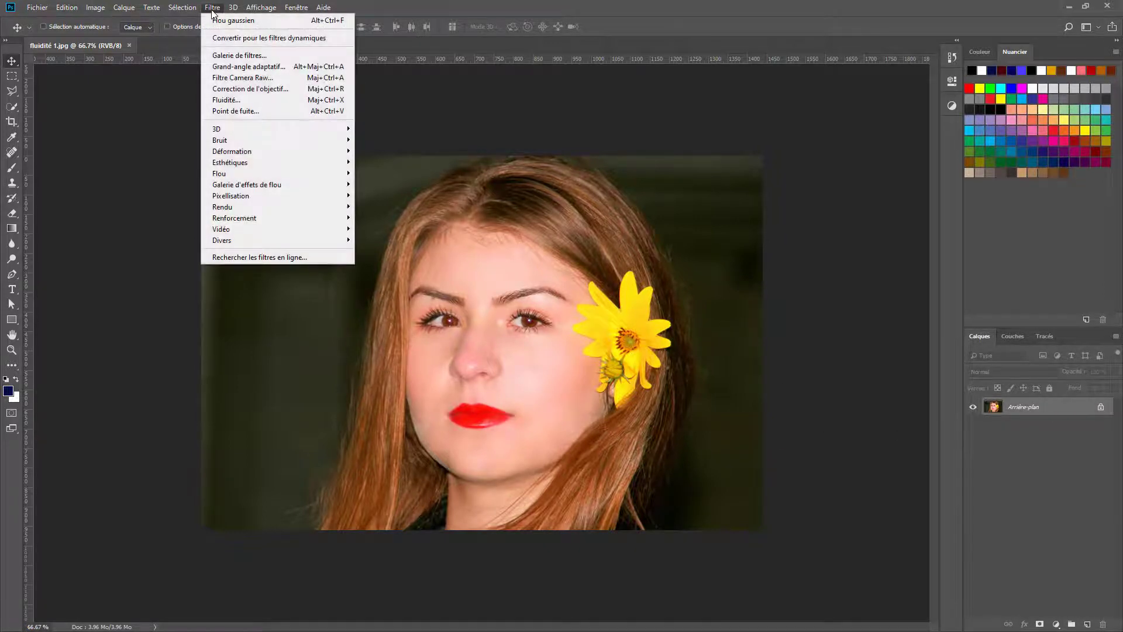
left_click(228, 42)
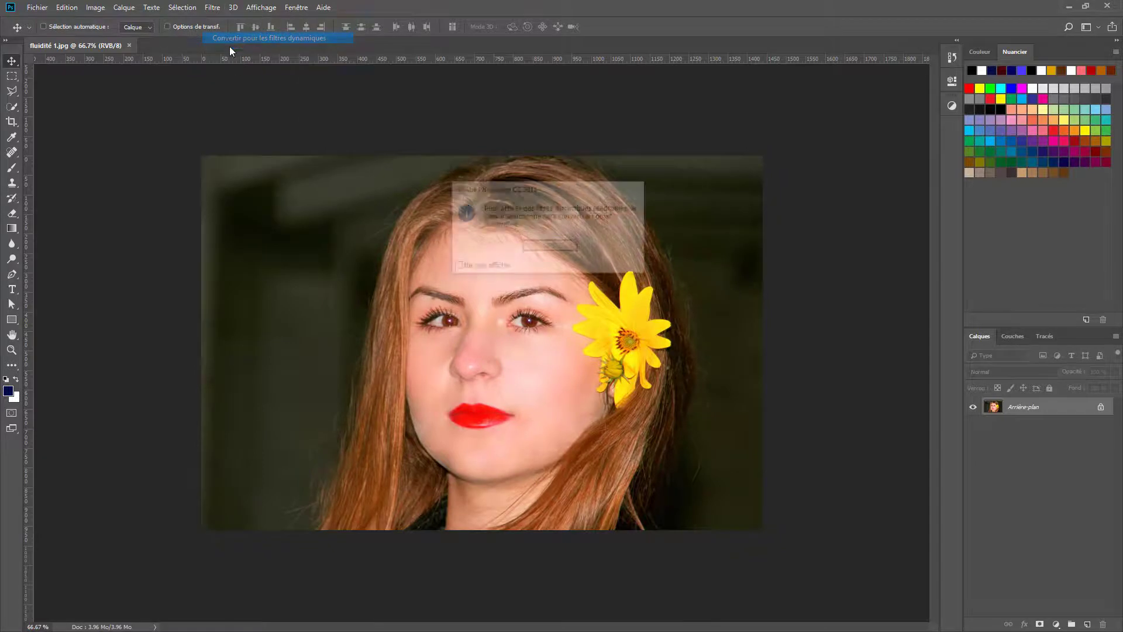
left_click(547, 246)
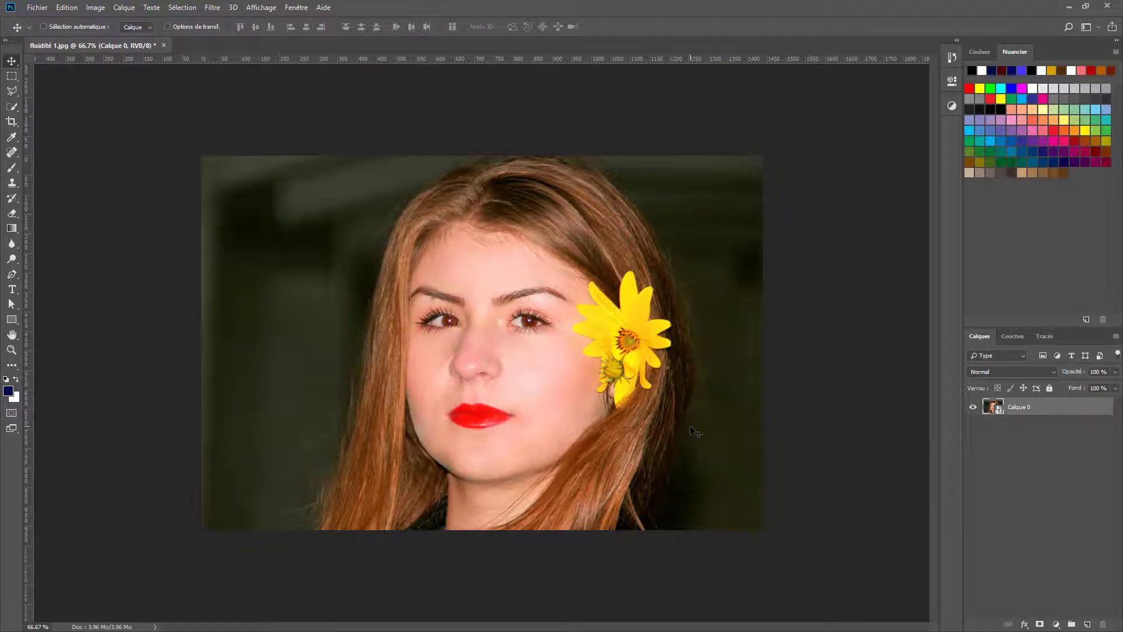
left_click(212, 8)
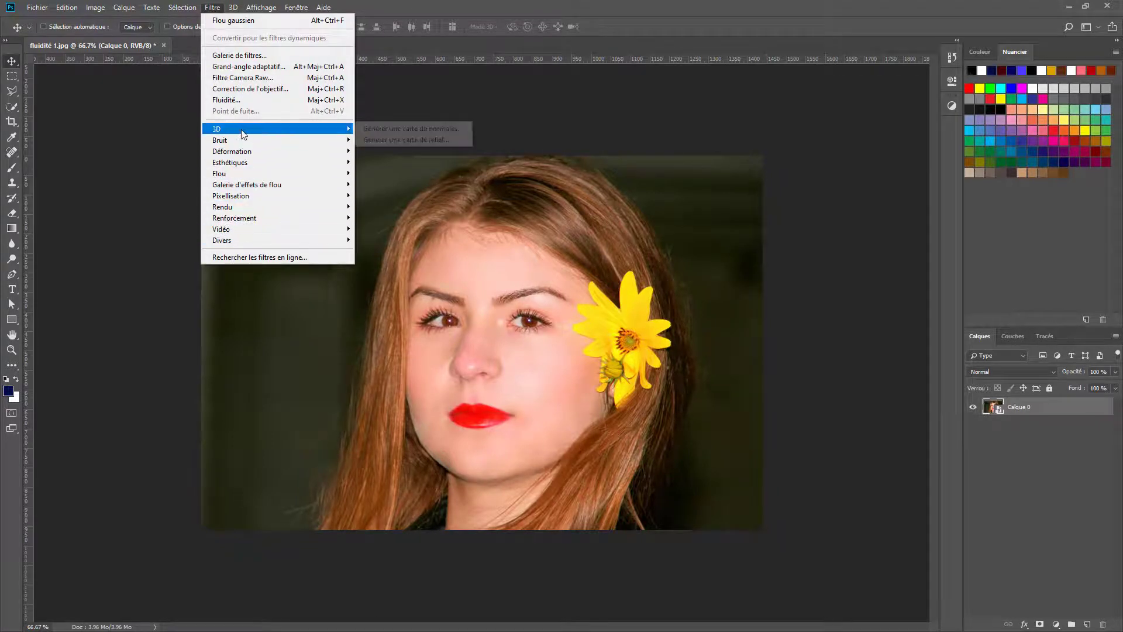
mouse_move(244, 166)
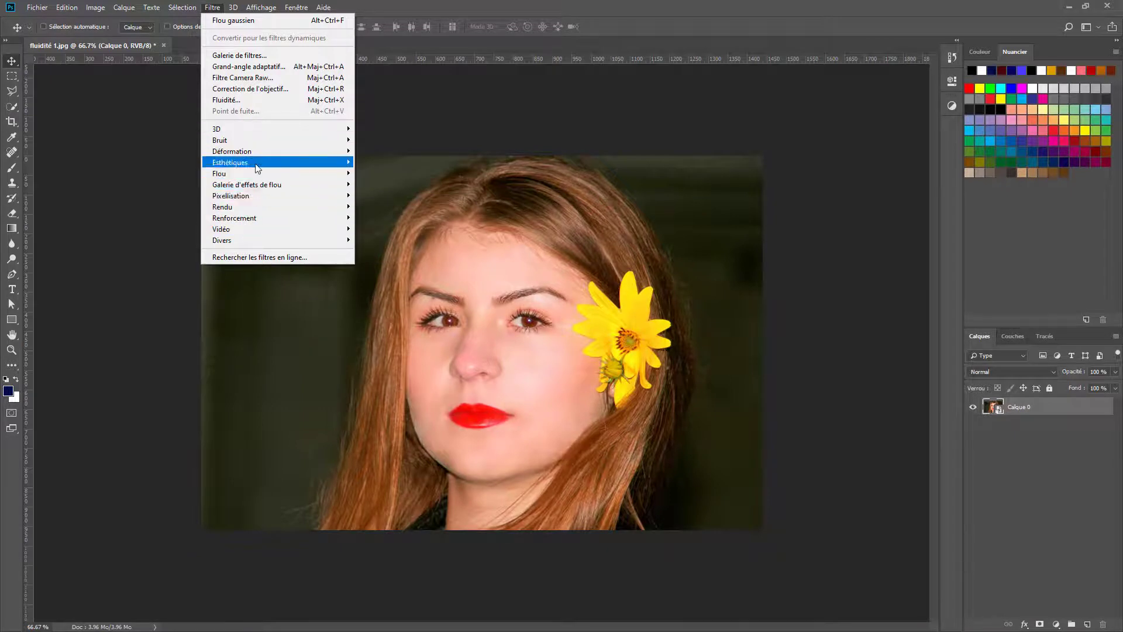
key("Escape")
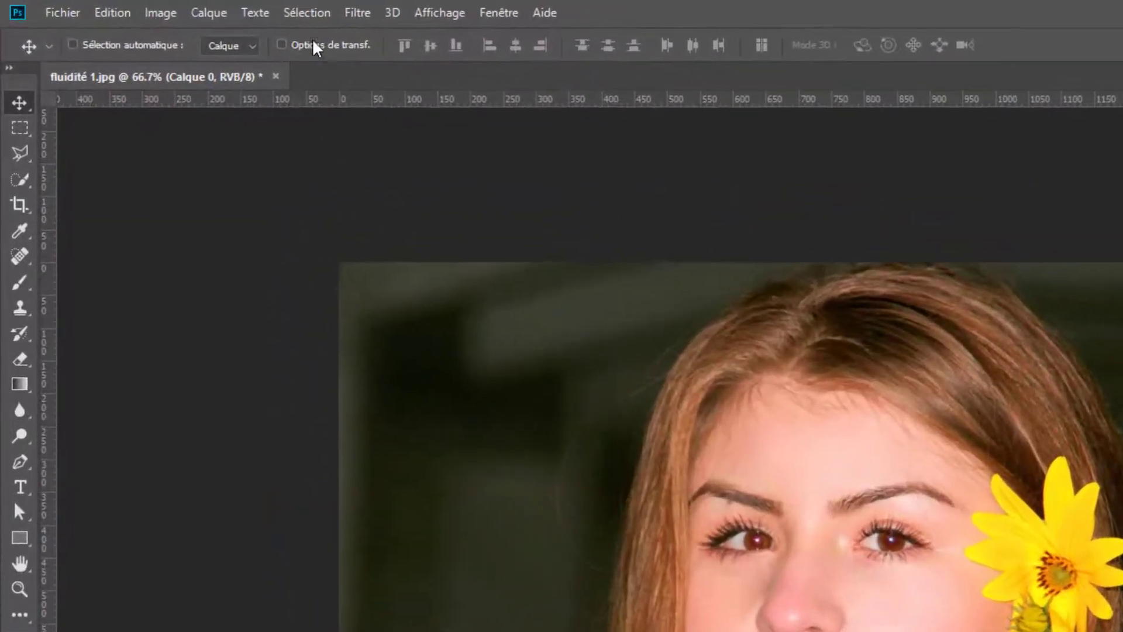
- Open the Fluidité filter on the portrait and slightly narrow the face width with the face tool
left_click(358, 14)
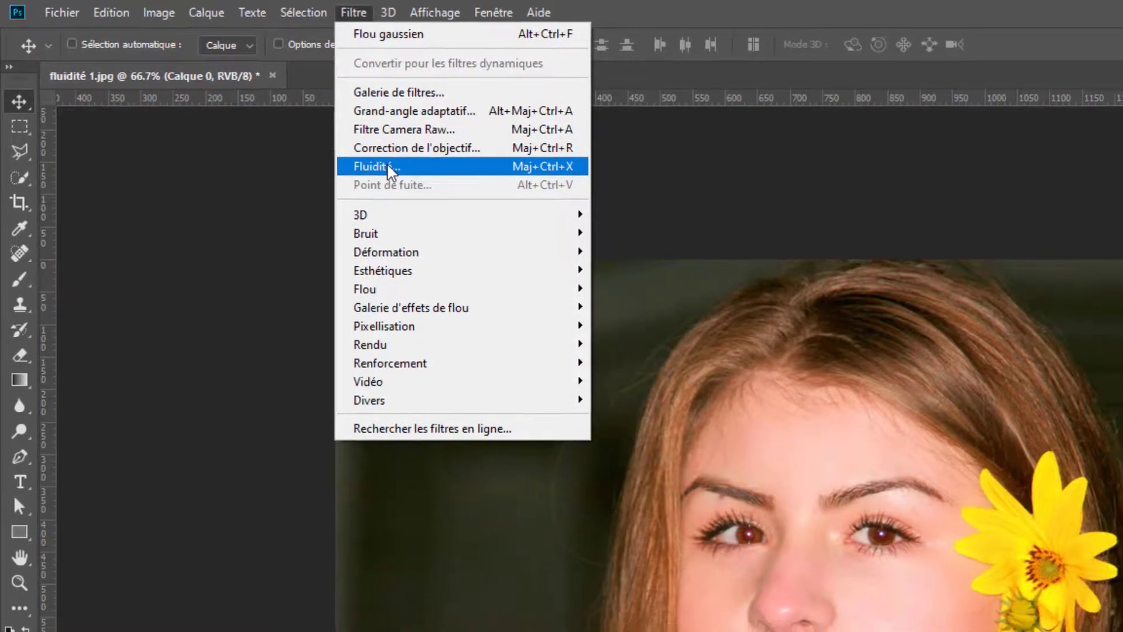
left_click(395, 170)
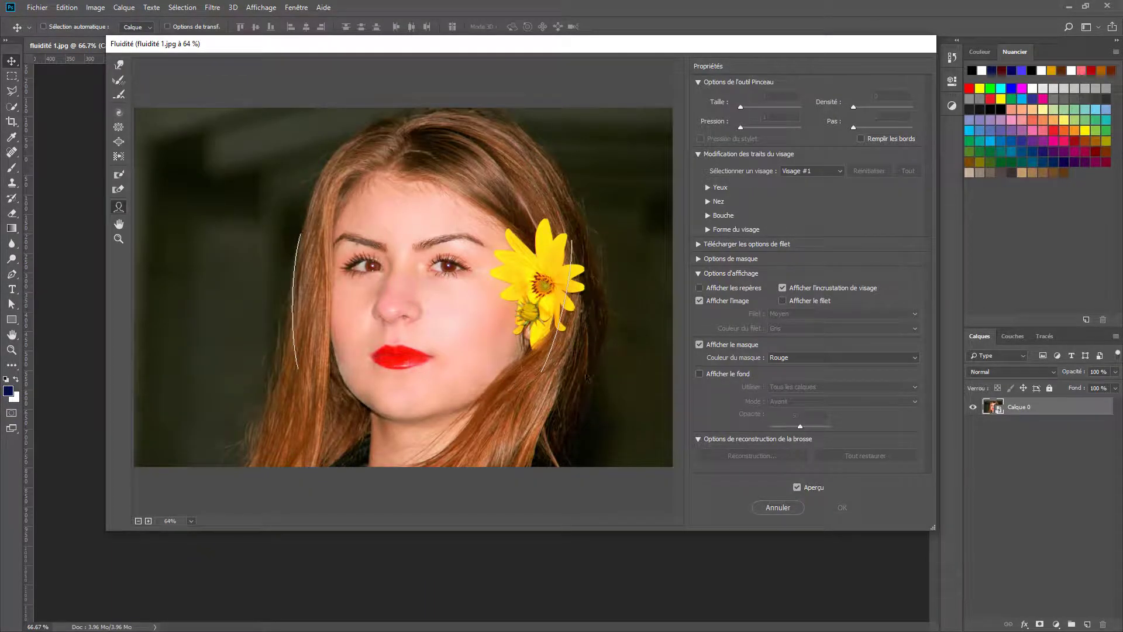
mouse_move(466, 217)
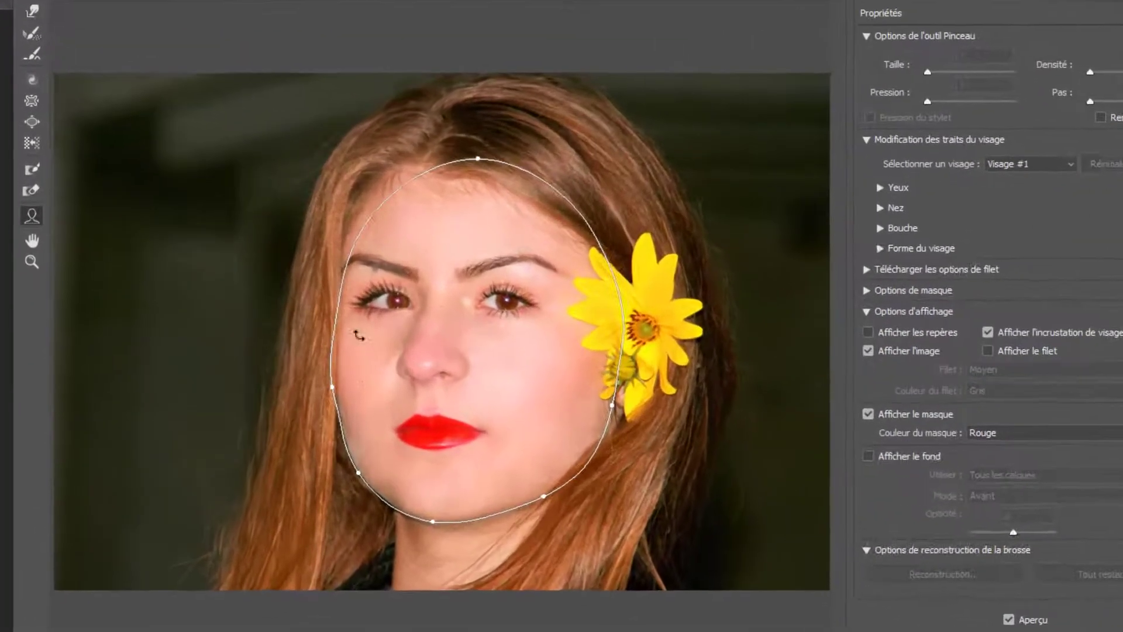
left_click_drag(346, 289, 391, 288)
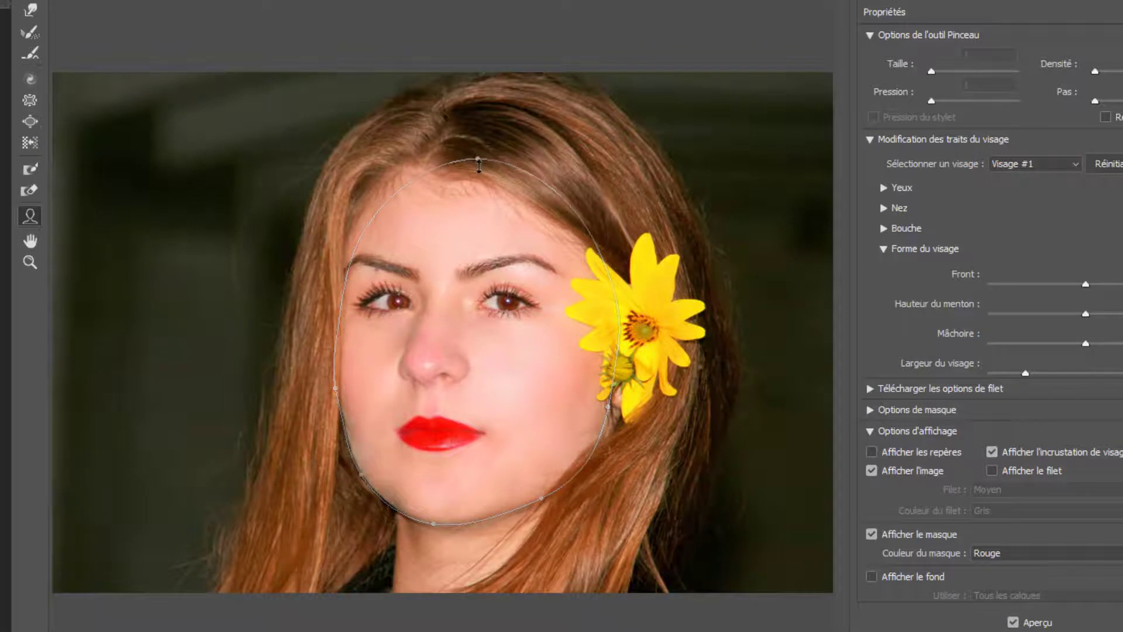
- Reshape the face outline with a higher forehead, the minimum face width, a shorter chin and the slimmest jaw
mouse_move(476, 151)
left_mouse_down()
mouse_move(478, 120)
mouse_move(467, 218)
mouse_move(462, 127)
mouse_move(459, 186)
mouse_move(448, 168)
mouse_move(447, 220)
mouse_move(433, 225)
left_mouse_up()
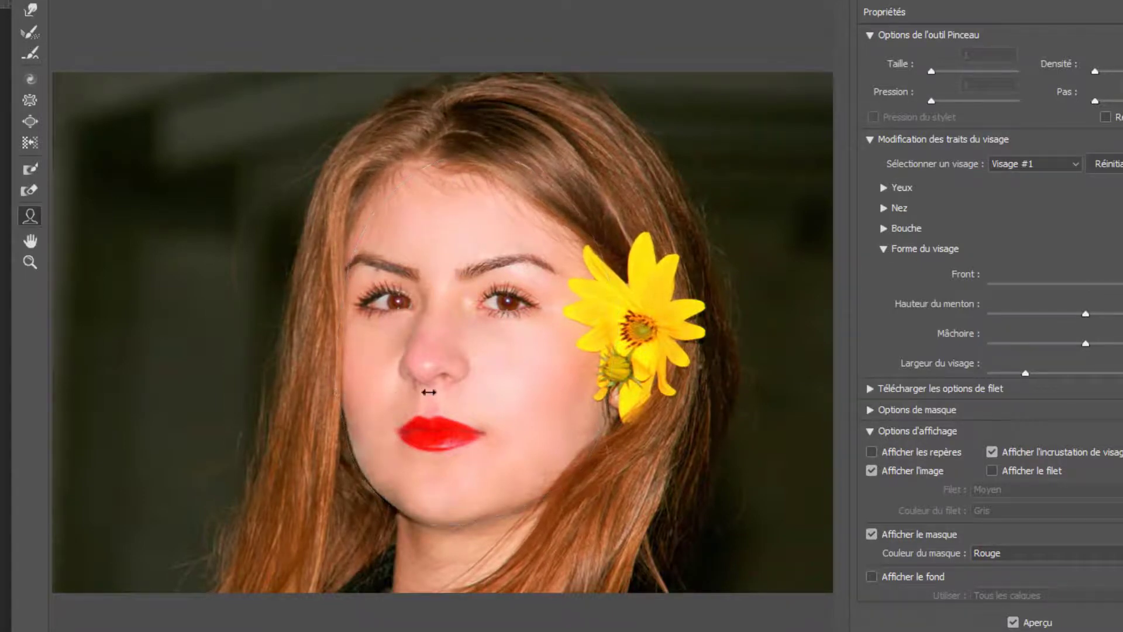
left_click_drag(429, 392, 236, 386)
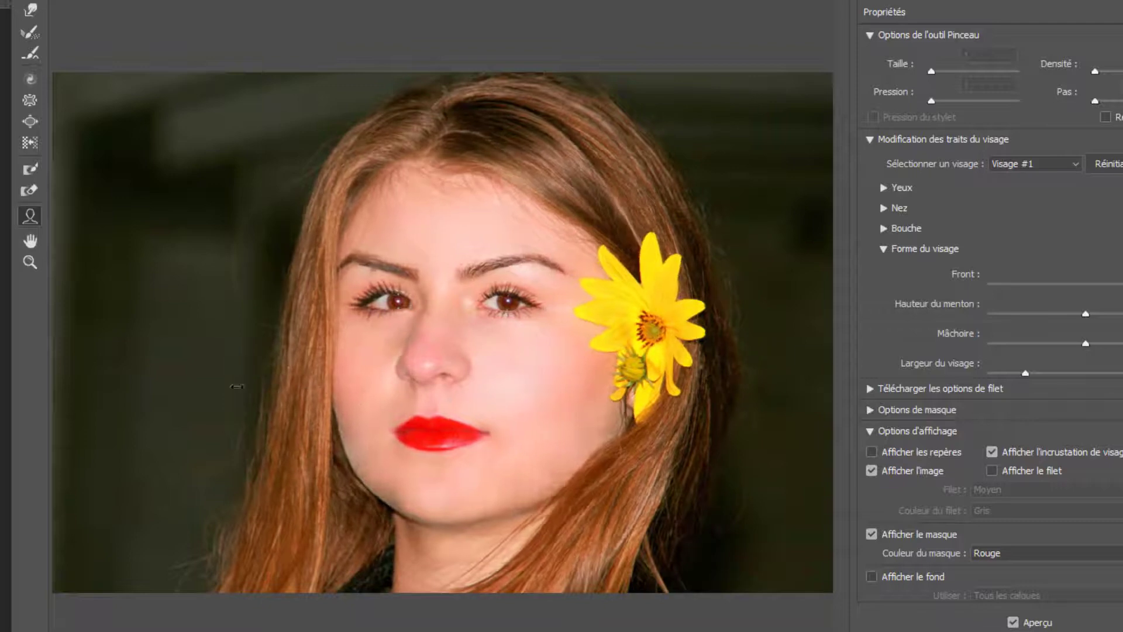
mouse_move(317, 395)
left_mouse_down()
mouse_move(183, 377)
mouse_move(447, 419)
left_mouse_up()
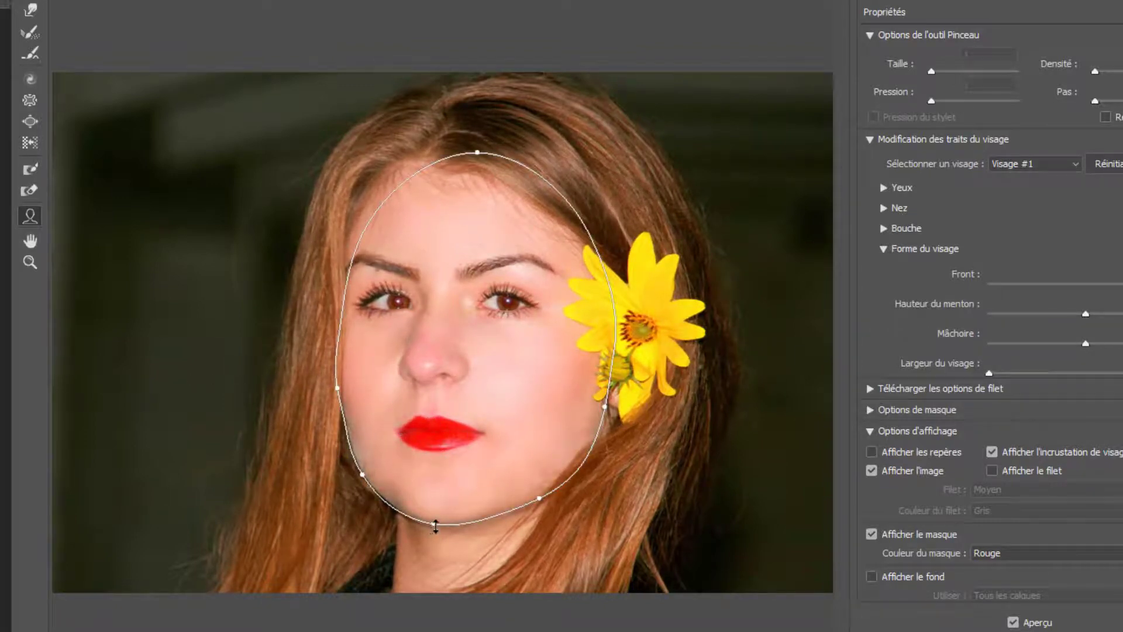
mouse_move(435, 525)
left_mouse_down()
mouse_move(414, 573)
mouse_move(446, 480)
mouse_move(436, 543)
mouse_move(446, 484)
mouse_move(374, 470)
mouse_move(406, 464)
mouse_move(317, 484)
mouse_move(421, 458)
mouse_move(358, 462)
mouse_move(493, 459)
mouse_move(501, 438)
left_mouse_up()
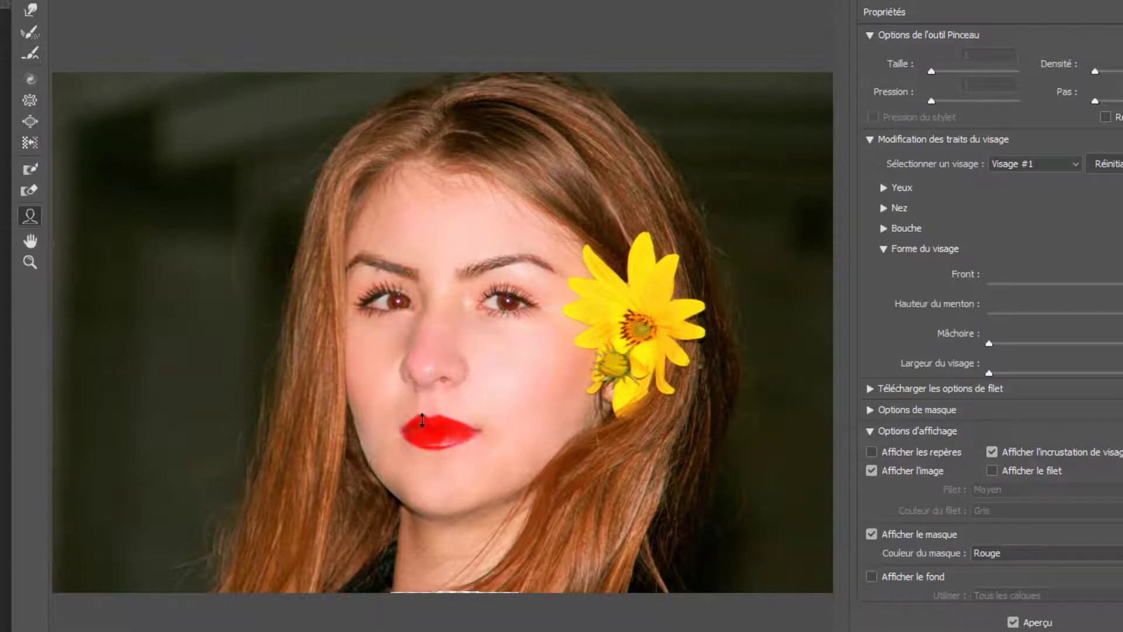
- Narrow the nose by reducing its Largeur du nez
left_click(470, 361)
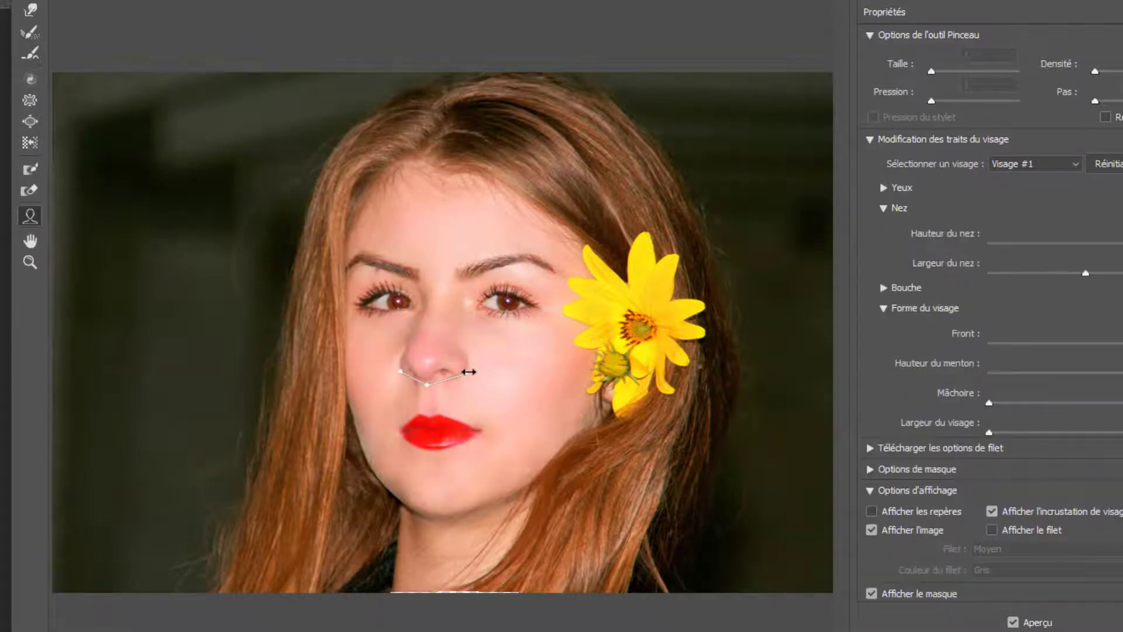
mouse_move(440, 373)
left_mouse_down()
mouse_move(479, 377)
mouse_move(453, 382)
left_mouse_up()
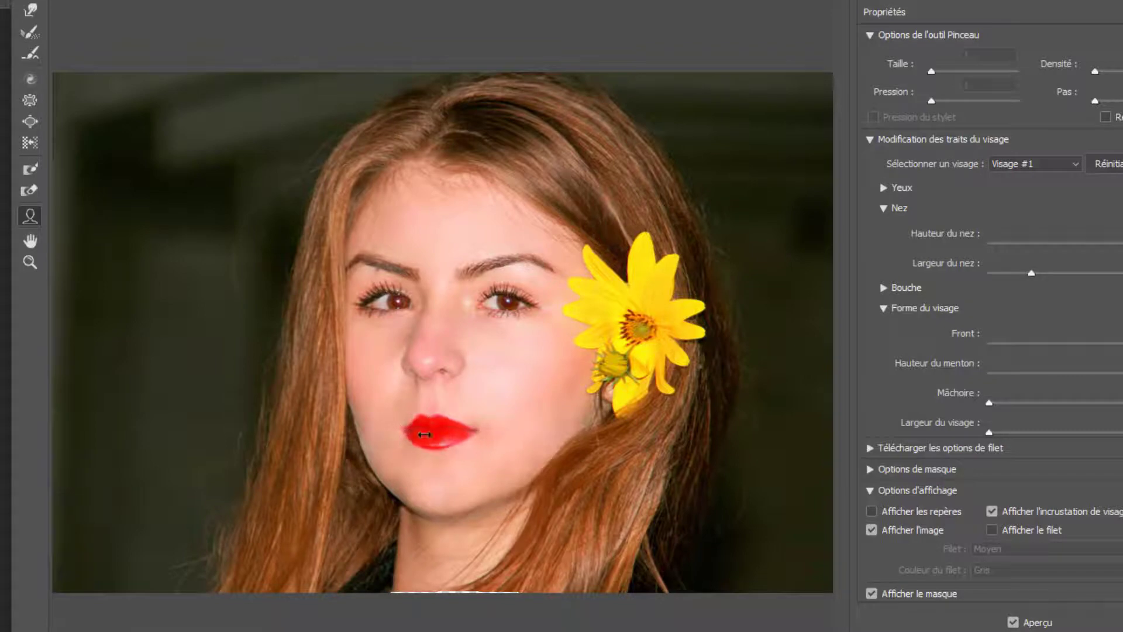
- Reshape the mouth by widening it, thinning the upper lip to the minimum, thickening the lower lip and increasing the smile
left_click_drag(424, 434, 494, 436)
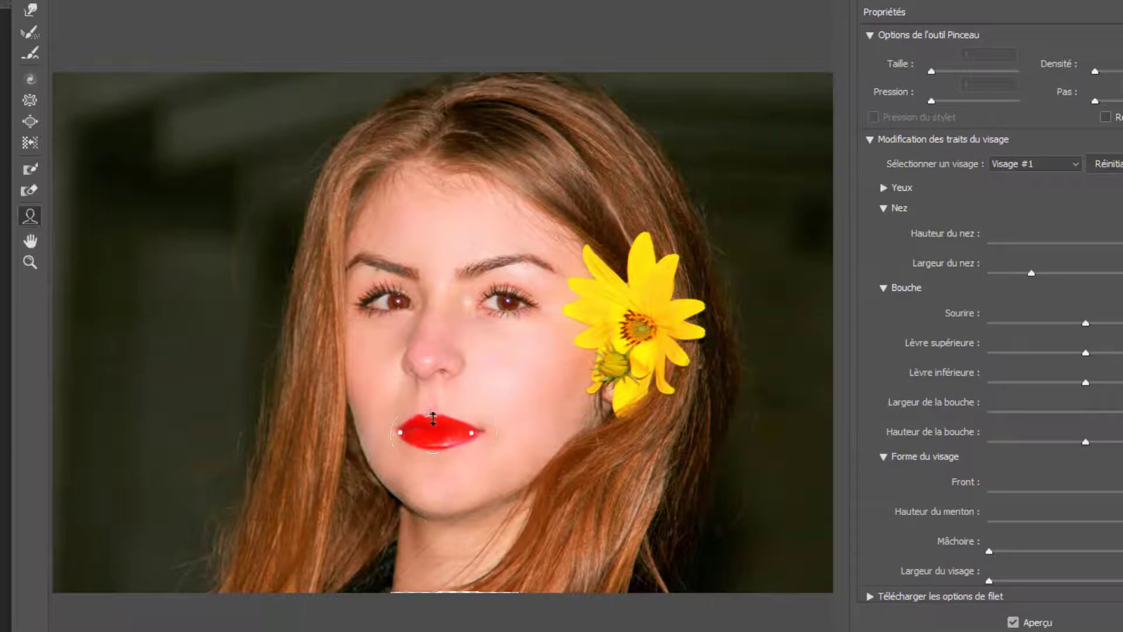
left_click_drag(436, 380, 433, 430)
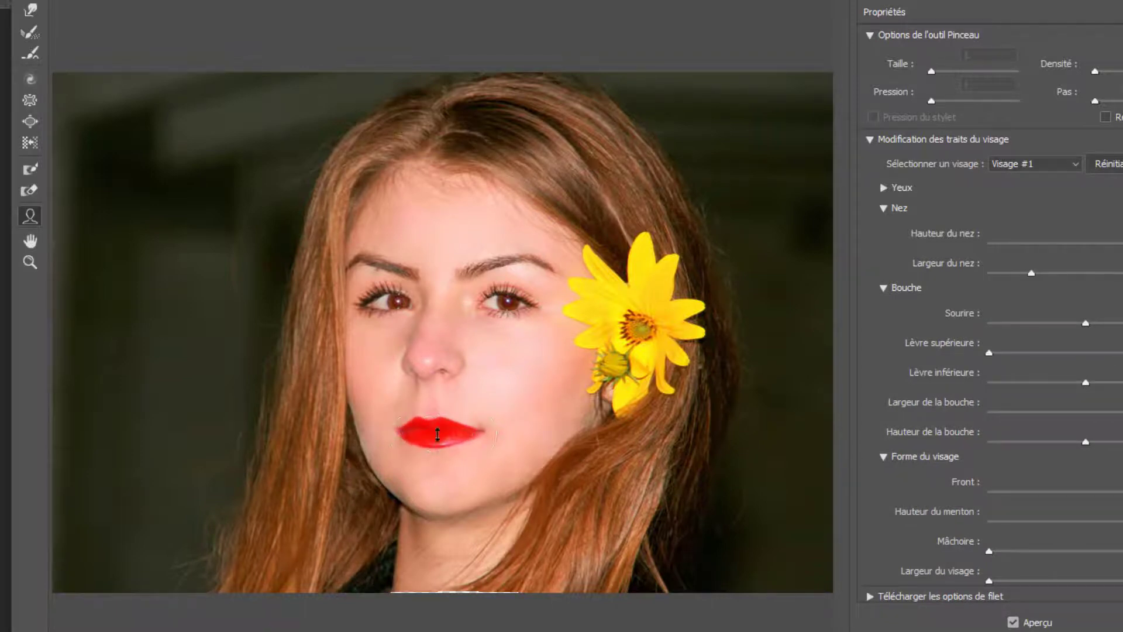
mouse_move(437, 434)
left_mouse_down()
mouse_move(439, 476)
mouse_move(441, 432)
left_mouse_up()
mouse_move(500, 431)
left_mouse_down()
mouse_move(498, 404)
mouse_move(484, 456)
mouse_move(497, 397)
mouse_move(495, 429)
mouse_move(499, 415)
left_mouse_up()
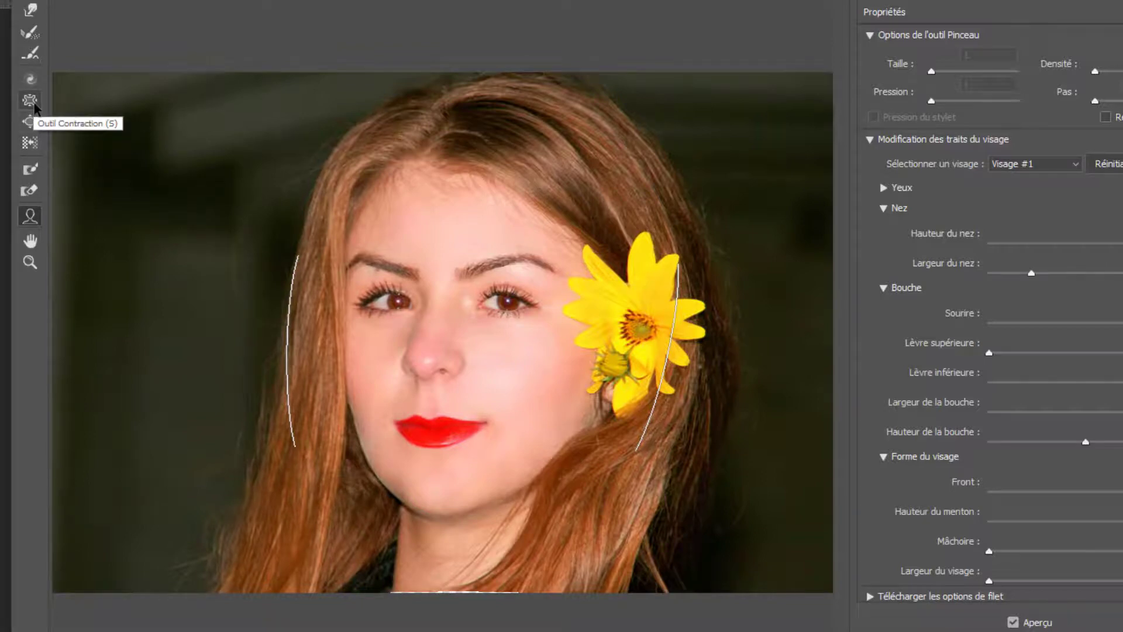
- Enlarge the nose with the bloat tool at brush size 173
left_click(30, 121)
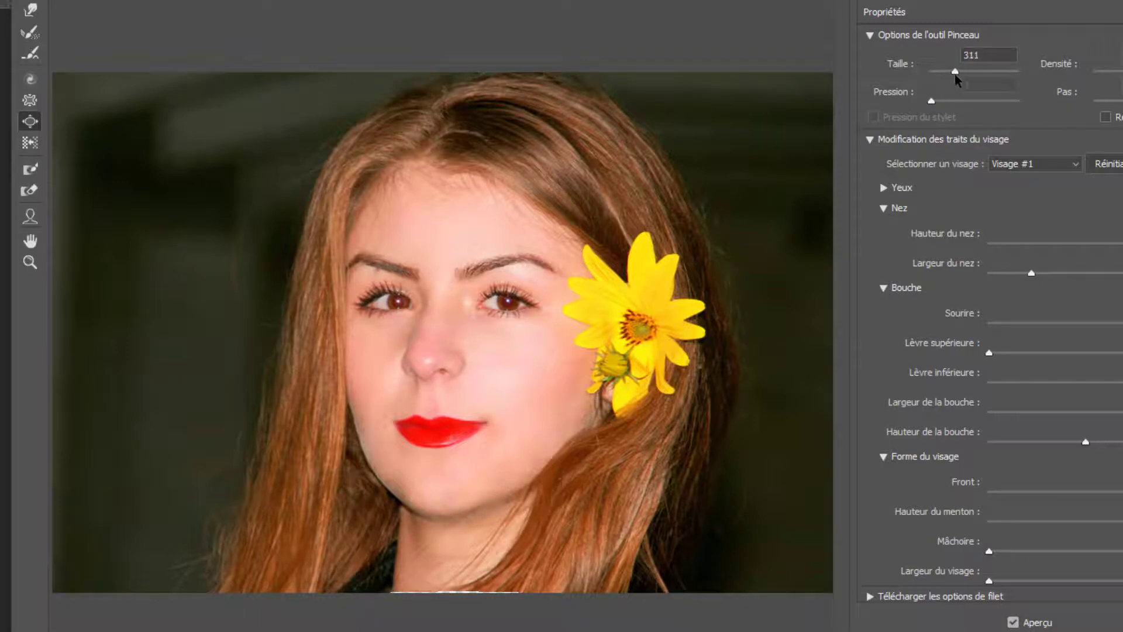
left_click_drag(957, 85, 954, 86)
left_click_drag(420, 361, 460, 349)
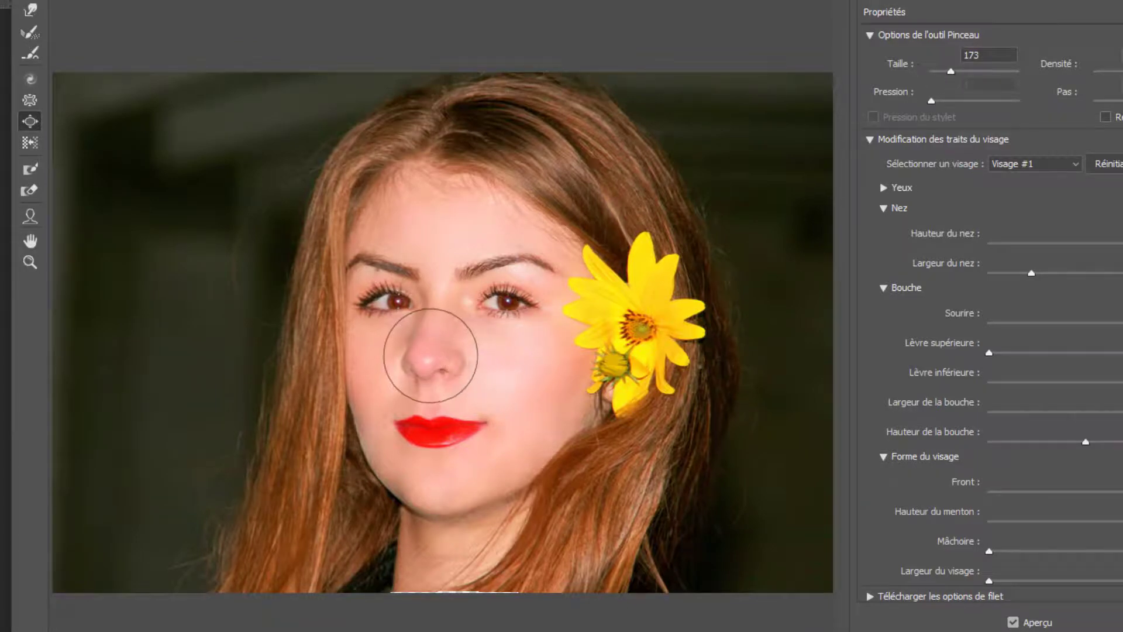
left_click_drag(431, 355, 440, 325)
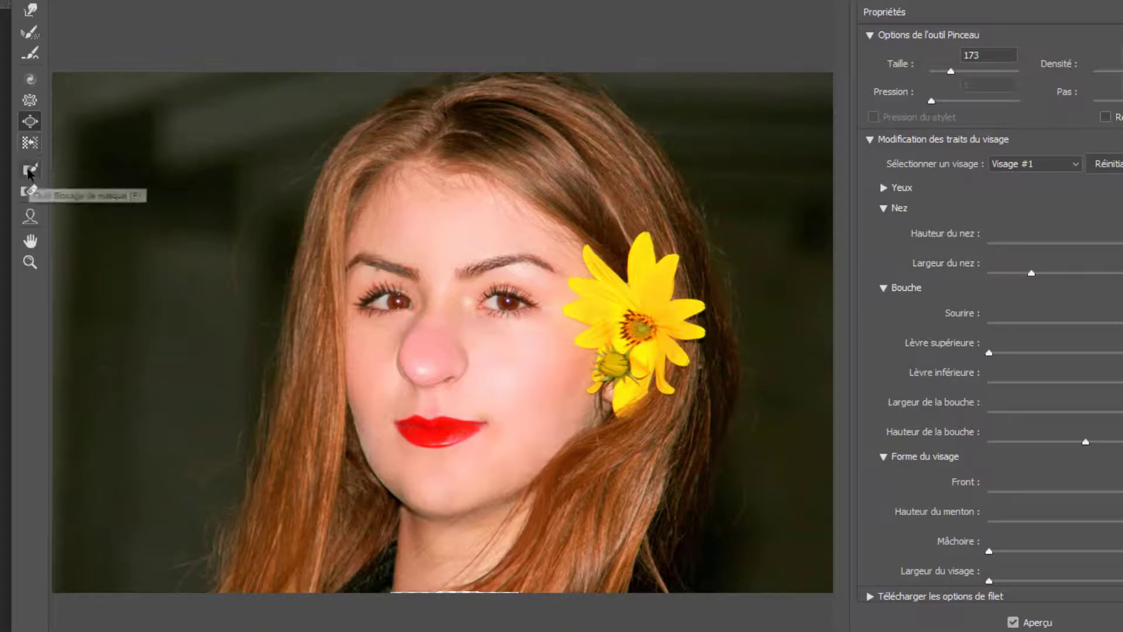
- Try selecting the Contraction tool, return to the bloat tool at size 173, and enlarge both eyes
left_click(29, 100)
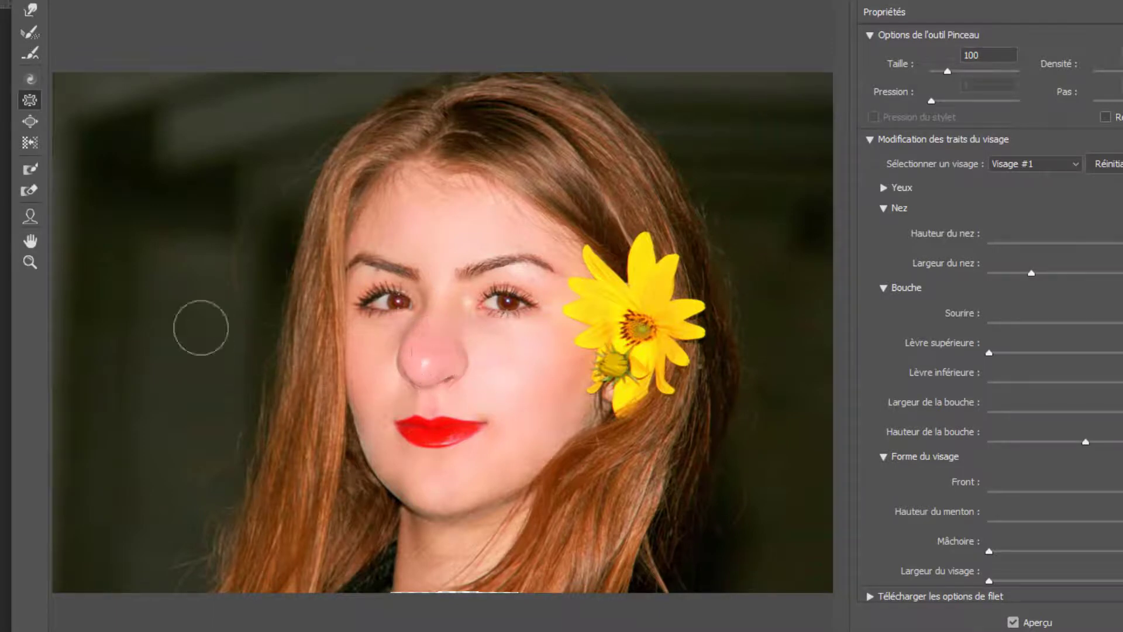
left_click(34, 123)
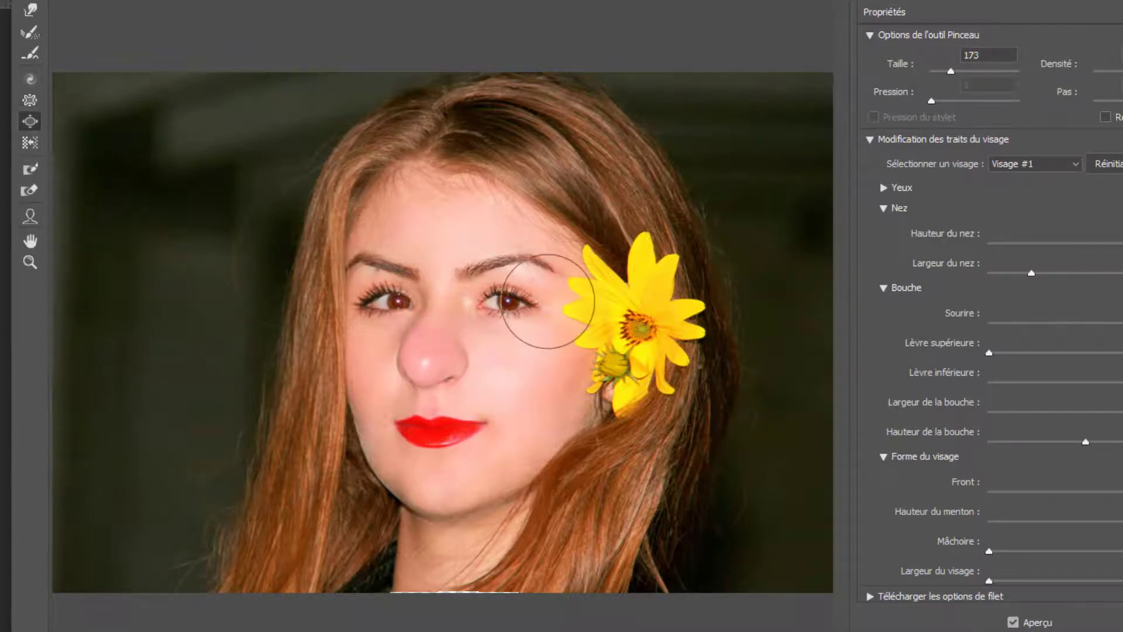
left_click(503, 305)
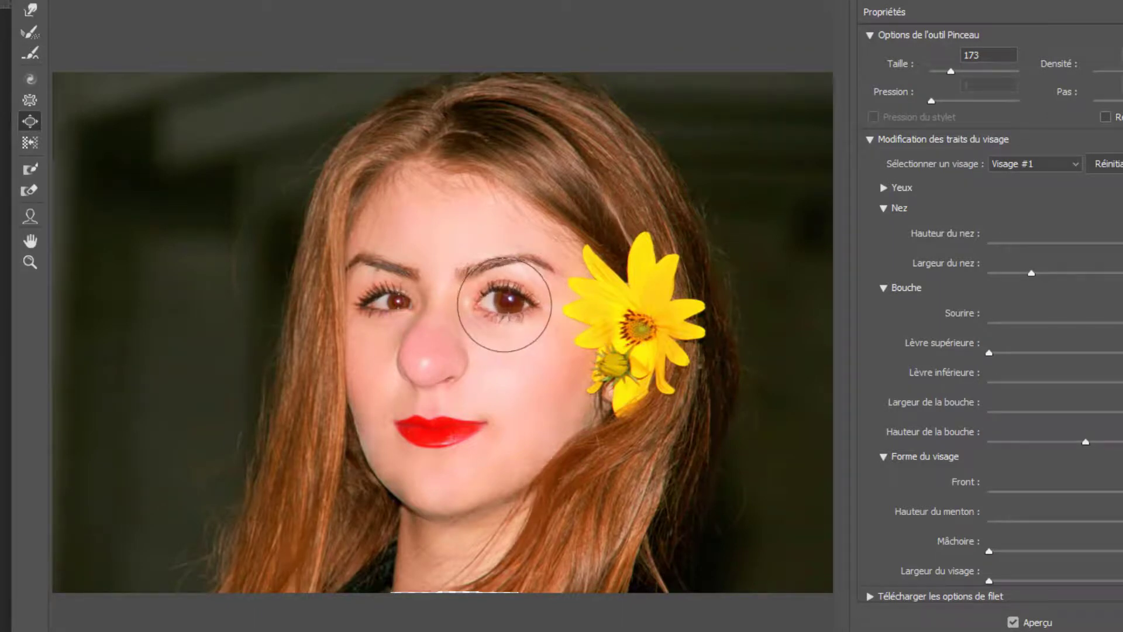
left_click(383, 309)
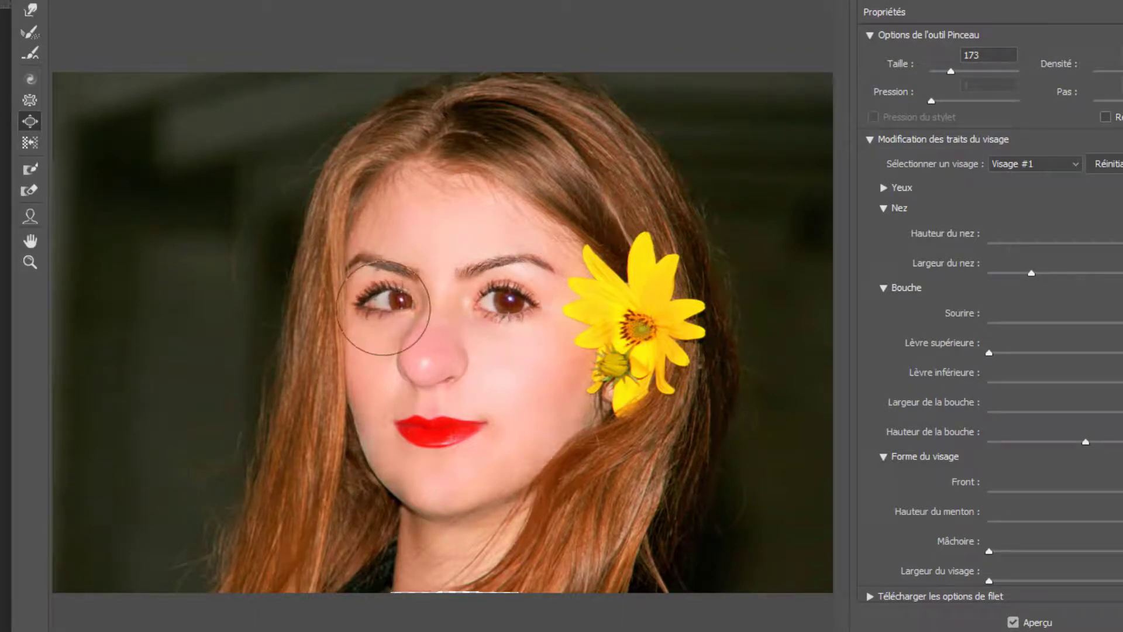
left_click(403, 314)
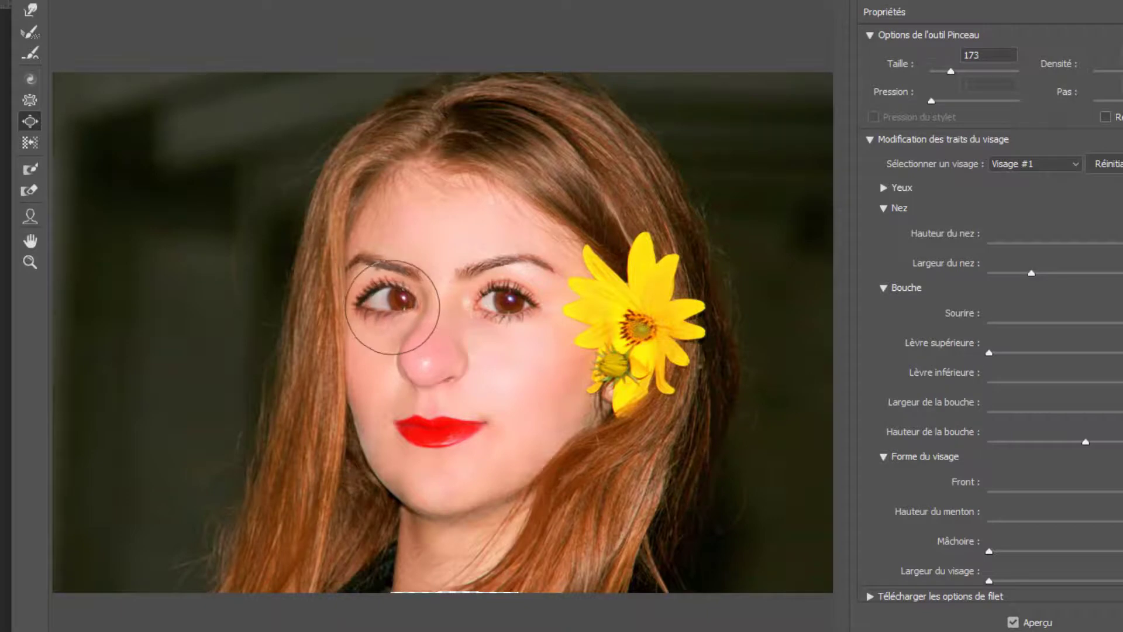
- Enlarge both eyes further with the bloat tool at brush size 173
left_click(507, 325)
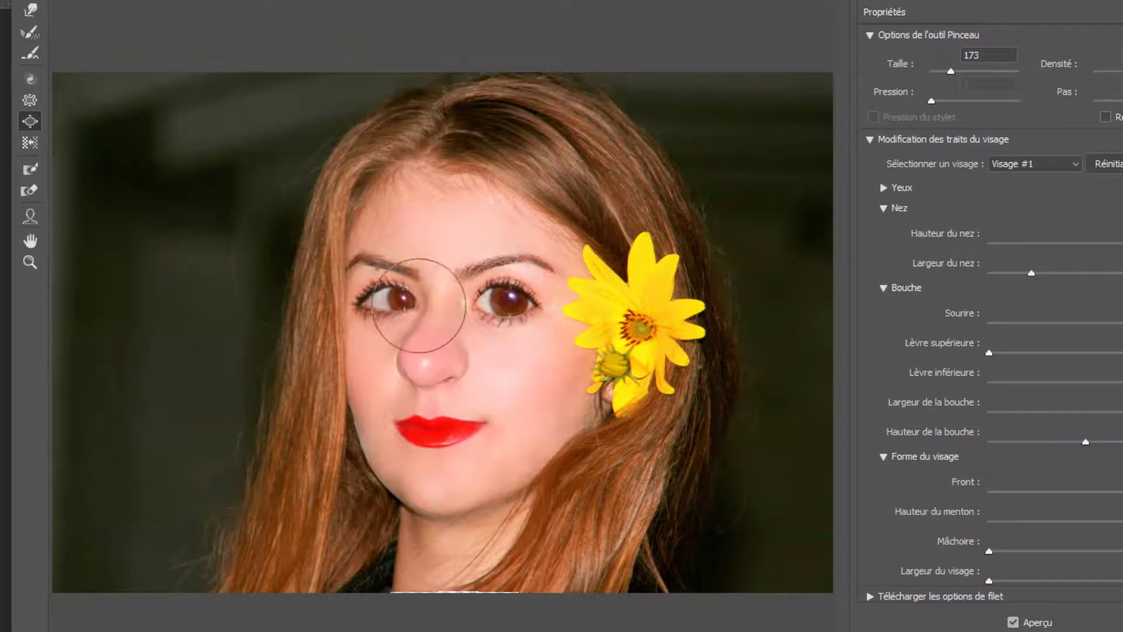
left_click(398, 297)
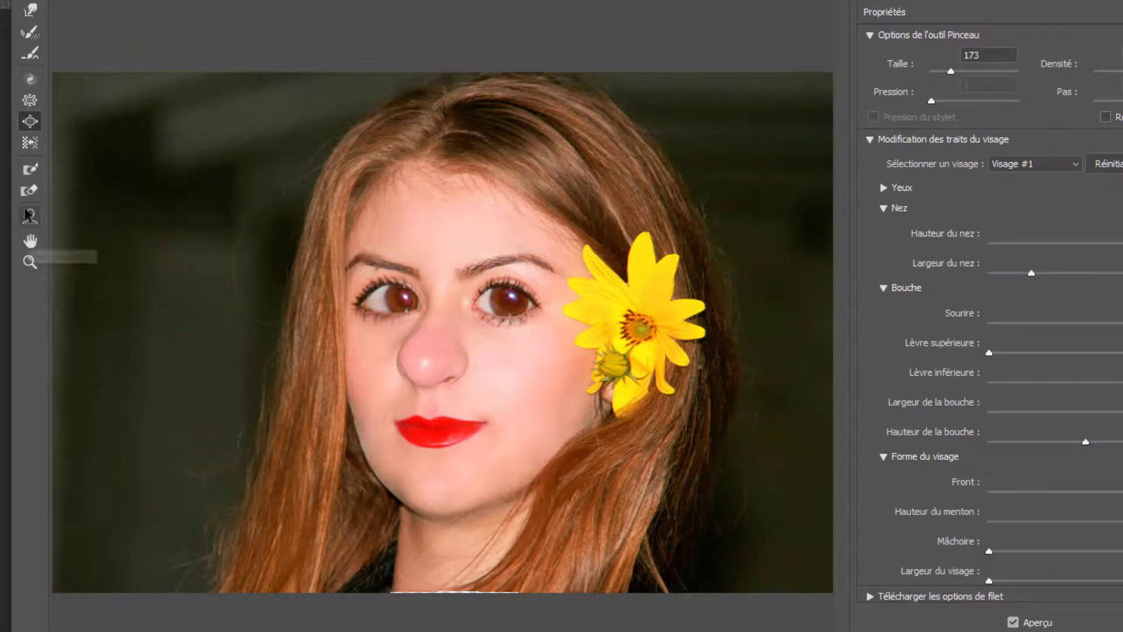
- Twirl strands of the hair with the twirl tool at brush size 100 and apply the Fluidité filter
left_click(31, 82)
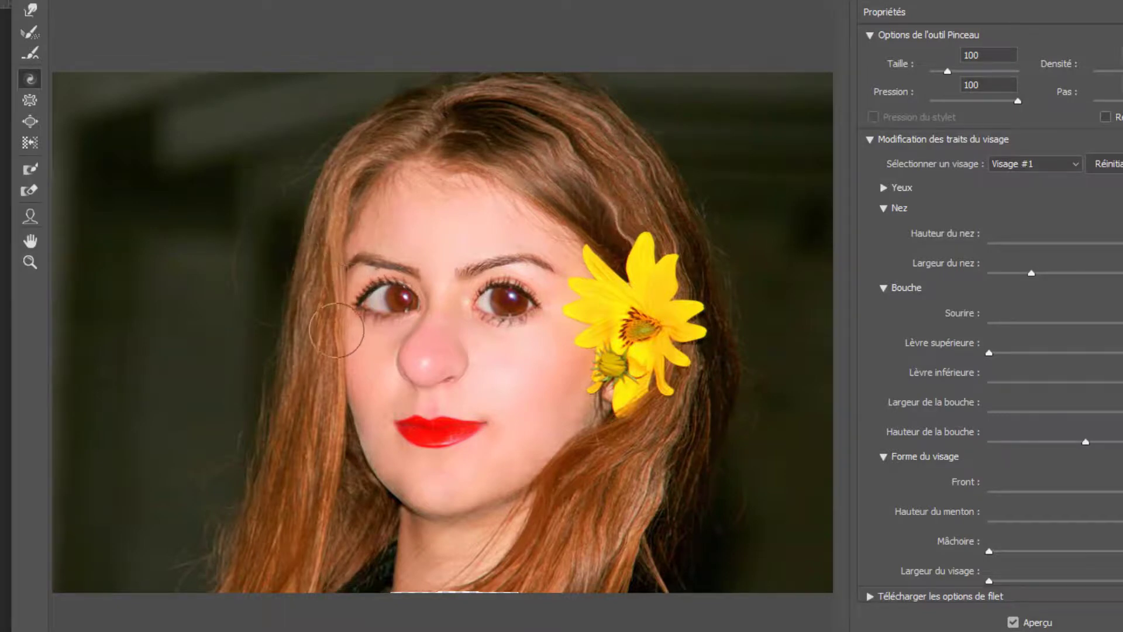
mouse_move(283, 498)
left_mouse_down()
mouse_move(344, 539)
mouse_move(272, 543)
mouse_move(311, 578)
mouse_move(229, 546)
mouse_move(319, 544)
mouse_move(254, 498)
mouse_move(305, 509)
left_mouse_up()
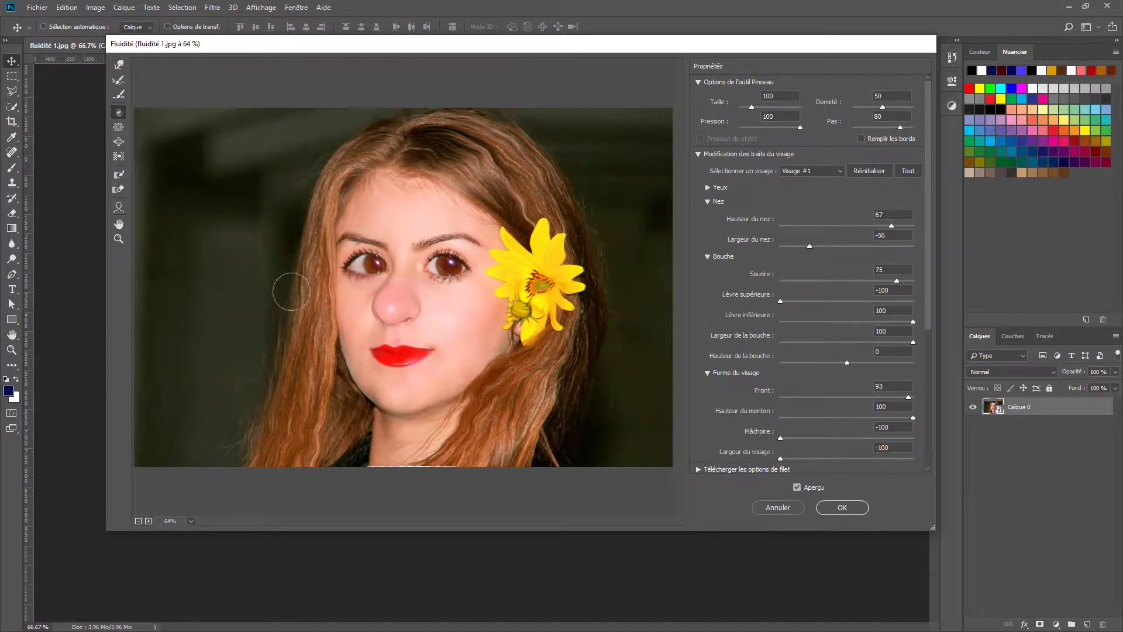
left_click(830, 505)
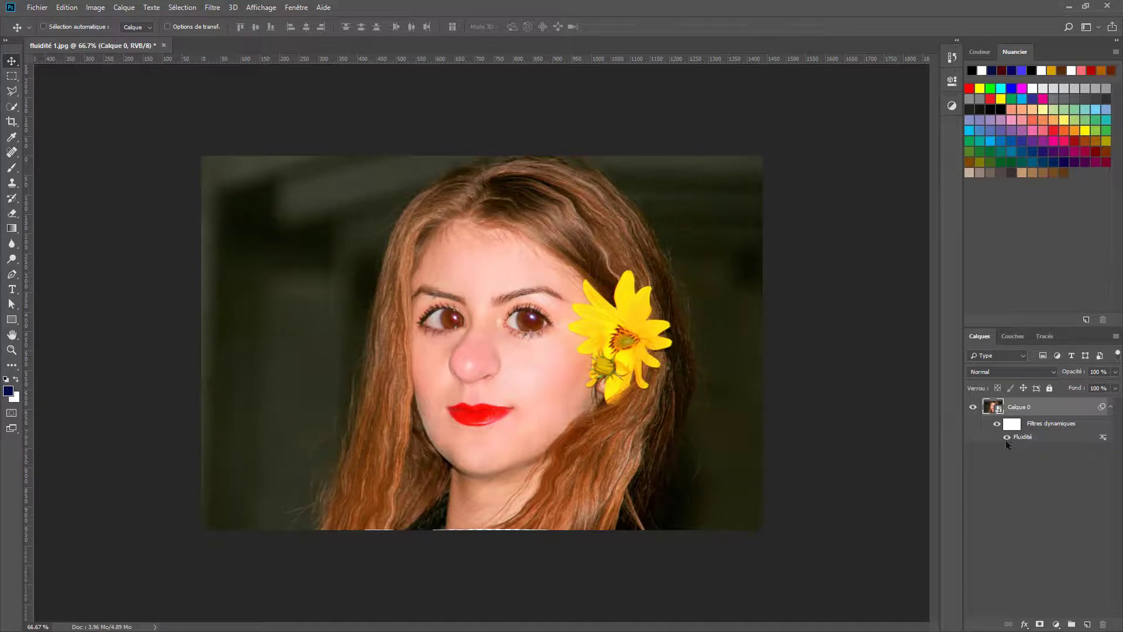
- Reopen the Fluidité smart filter on Calque 0, view its settings with the face tool active, and close it
double_click(1019, 434)
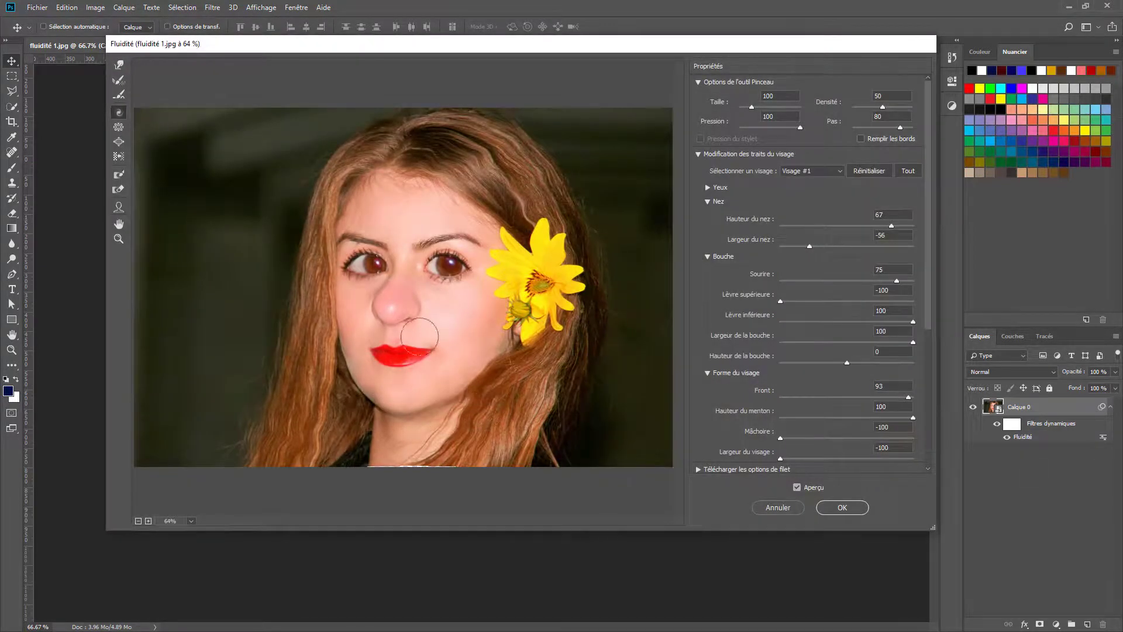
key("a")
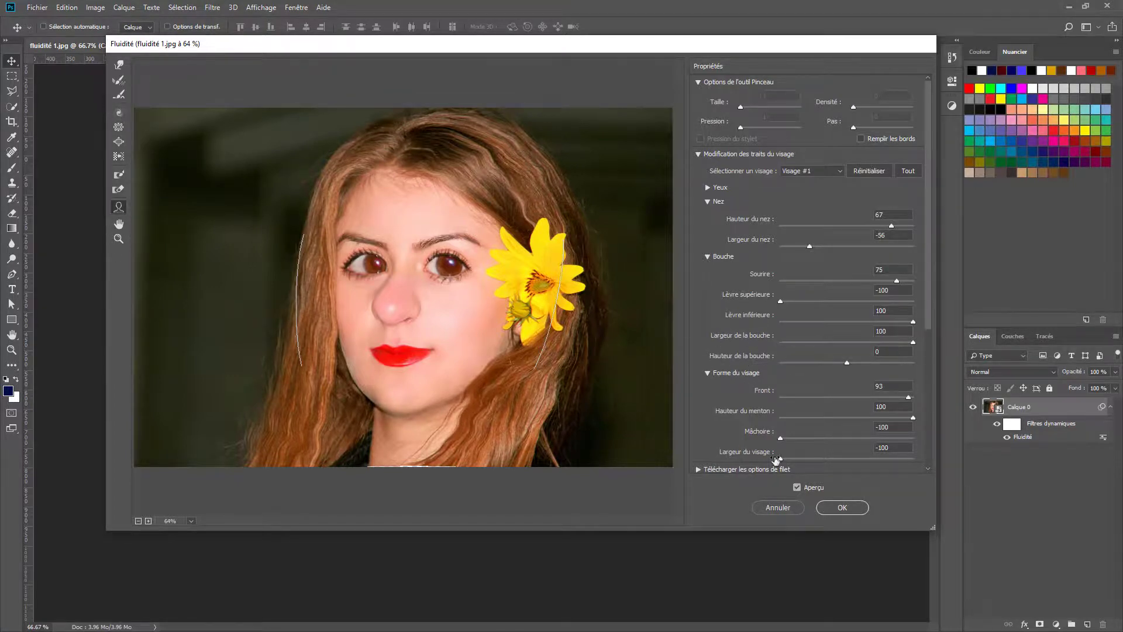
left_click(842, 507)
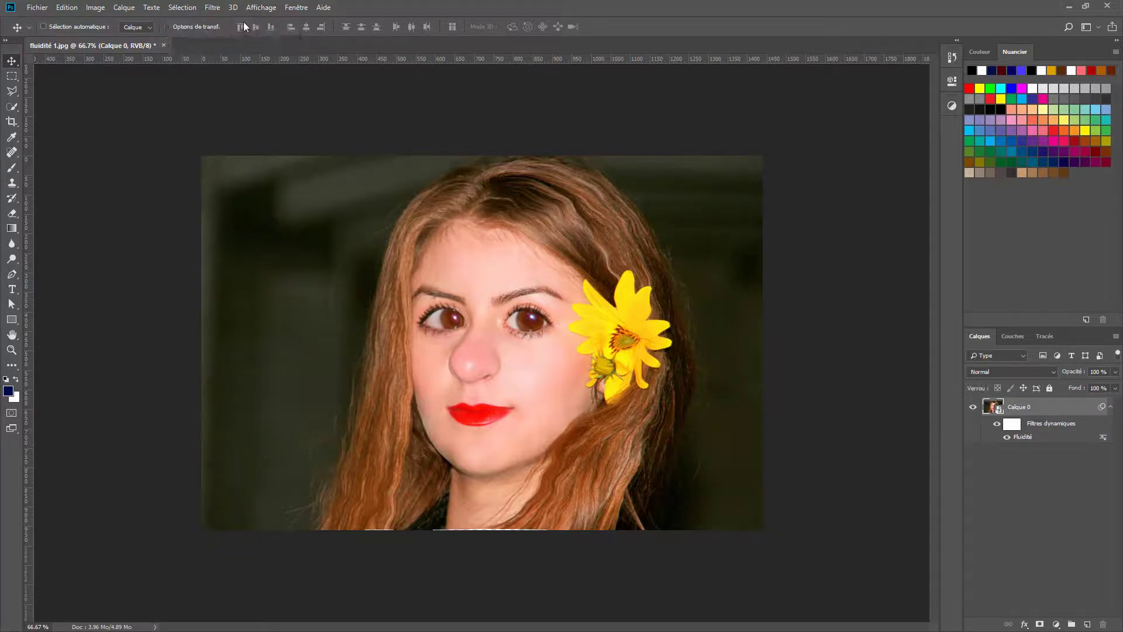
- Close the fluidité 1.jpg portrait without saving its changes
left_click(212, 9)
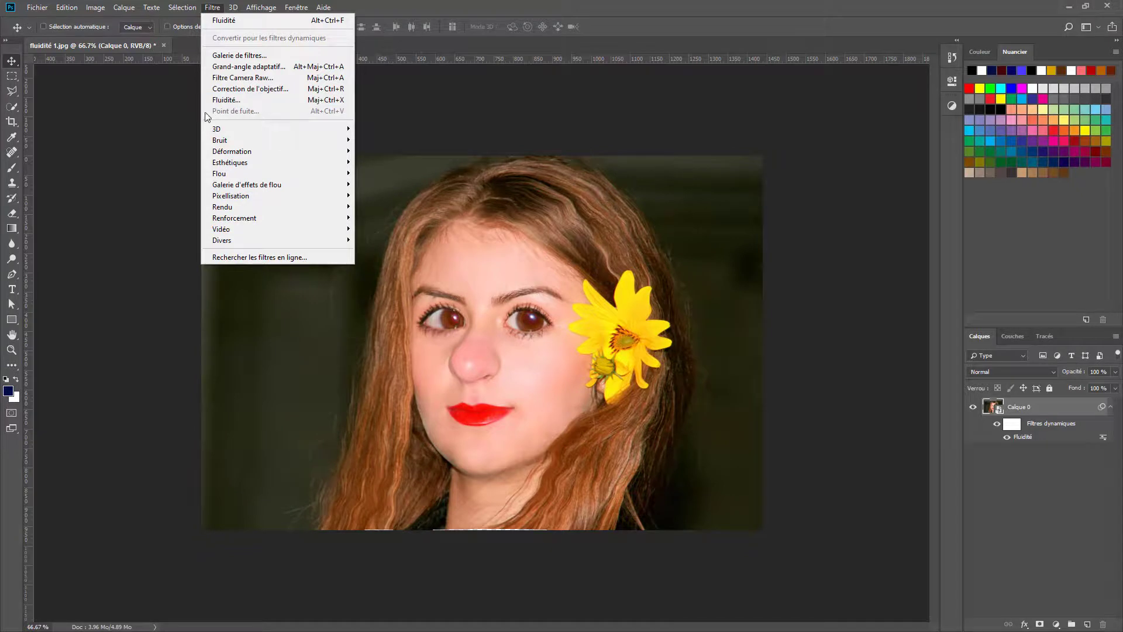
left_click(383, 216)
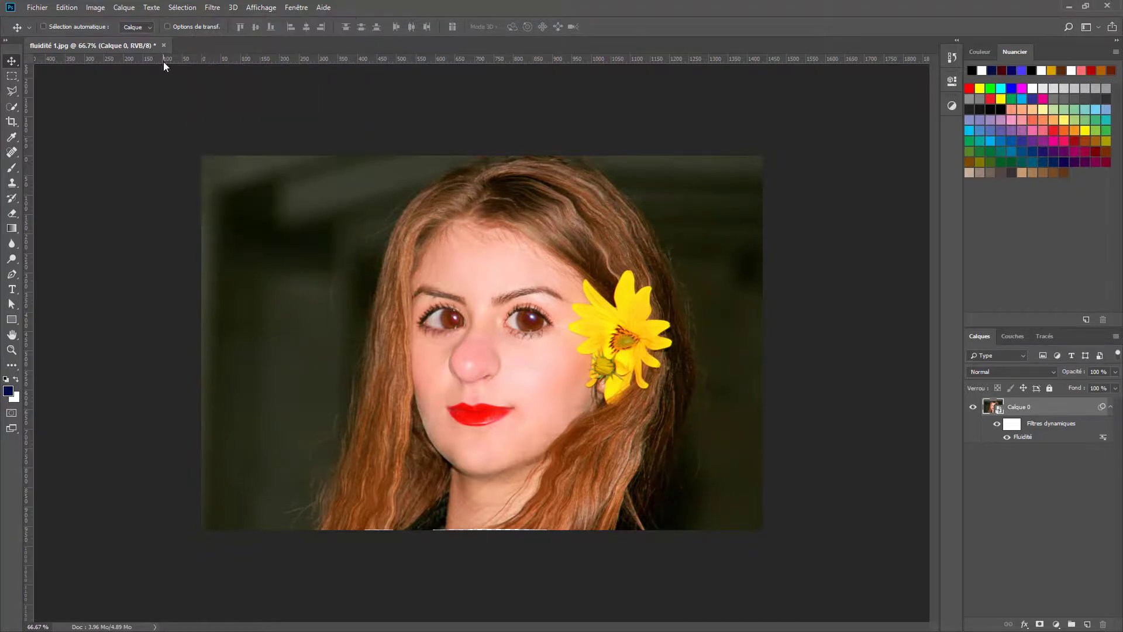
left_click(162, 45)
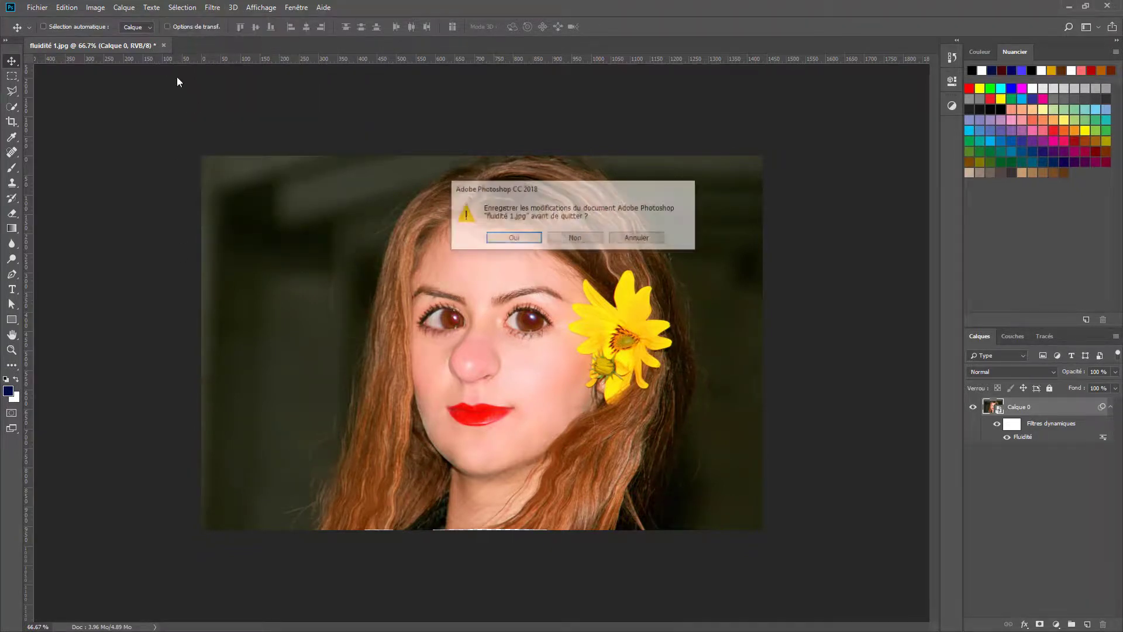
left_click(576, 239)
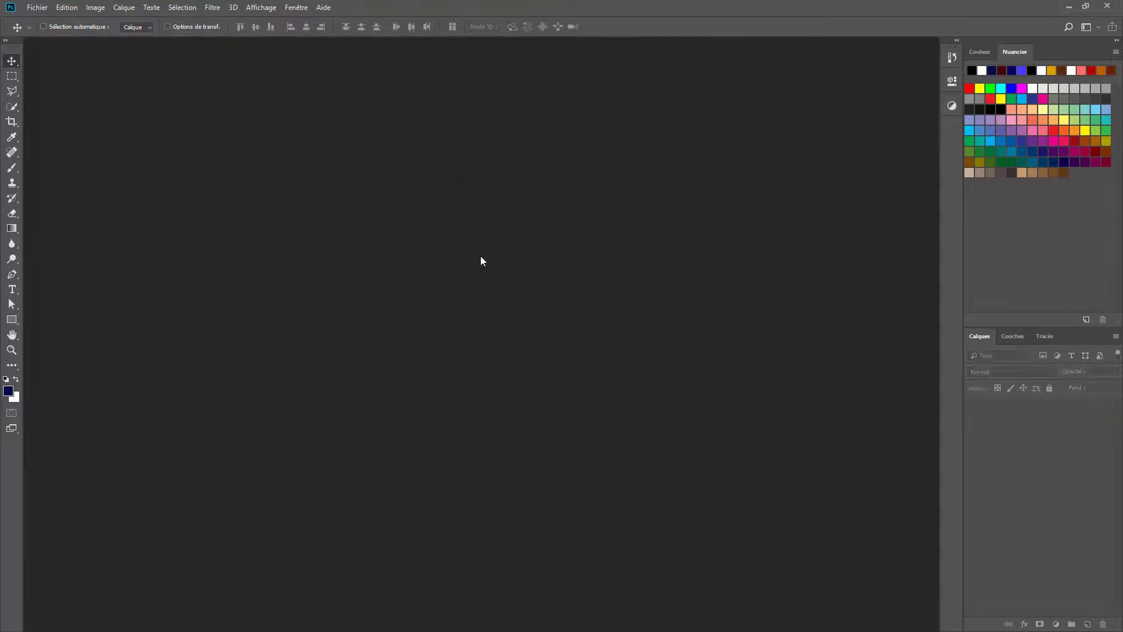
- Open the New-York poster PSD file from the Partie 6 folder
key("l")
key("d")
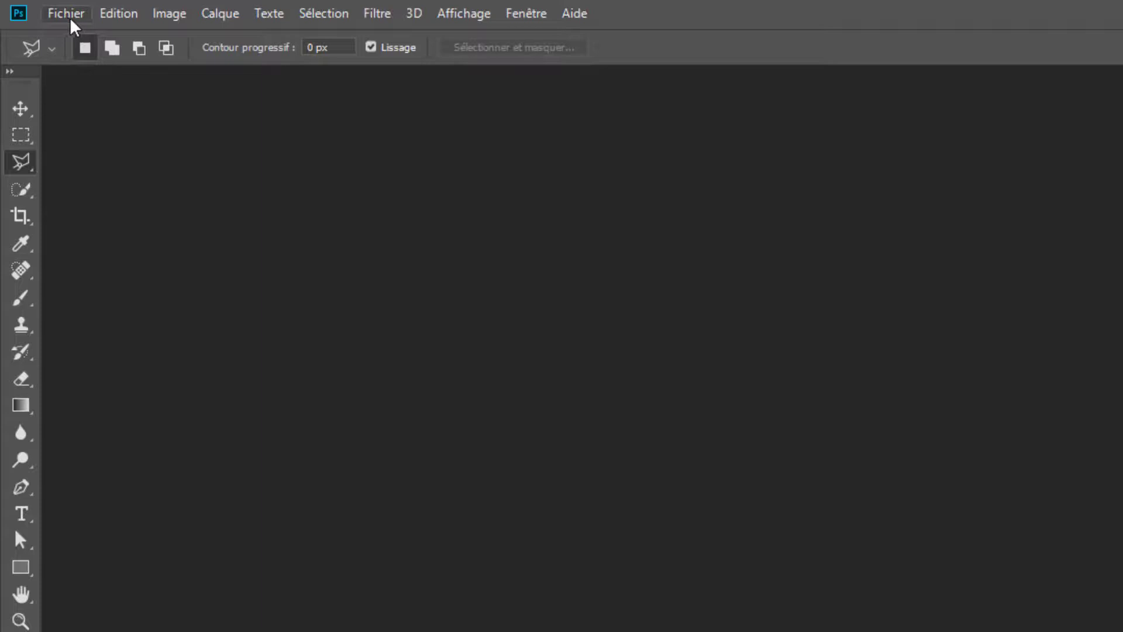
left_click(71, 22)
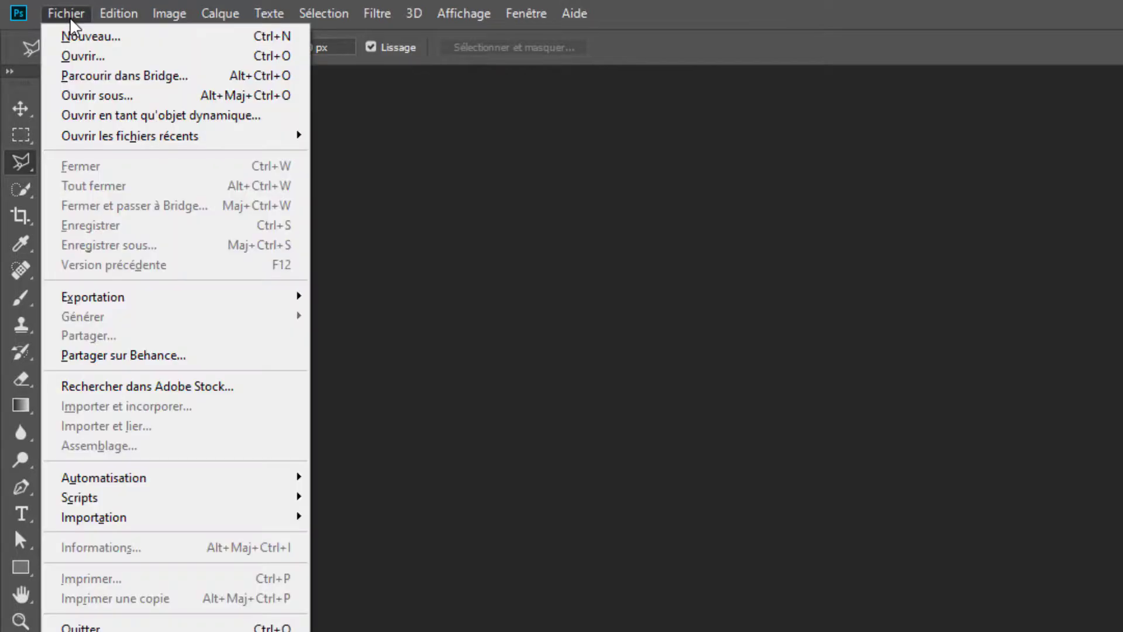
left_click(79, 56)
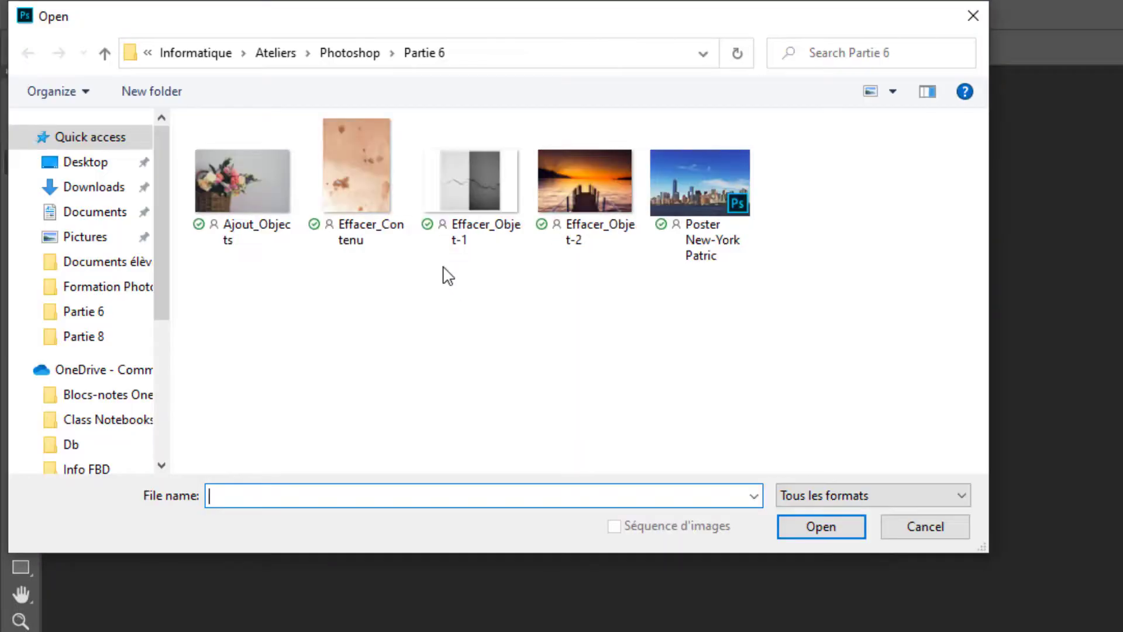
left_click(692, 188)
left_click(848, 534)
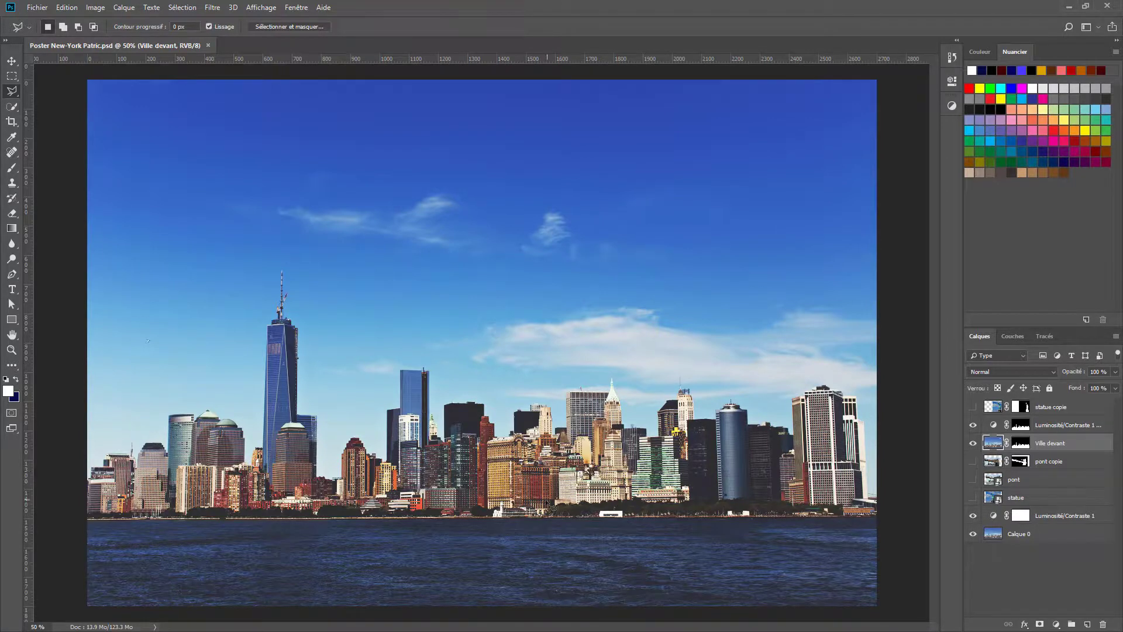
- Show the statue copie and pont copie layers, and check the Ville devant layer by hiding and reshowing it
left_click(973, 408)
left_click(973, 461)
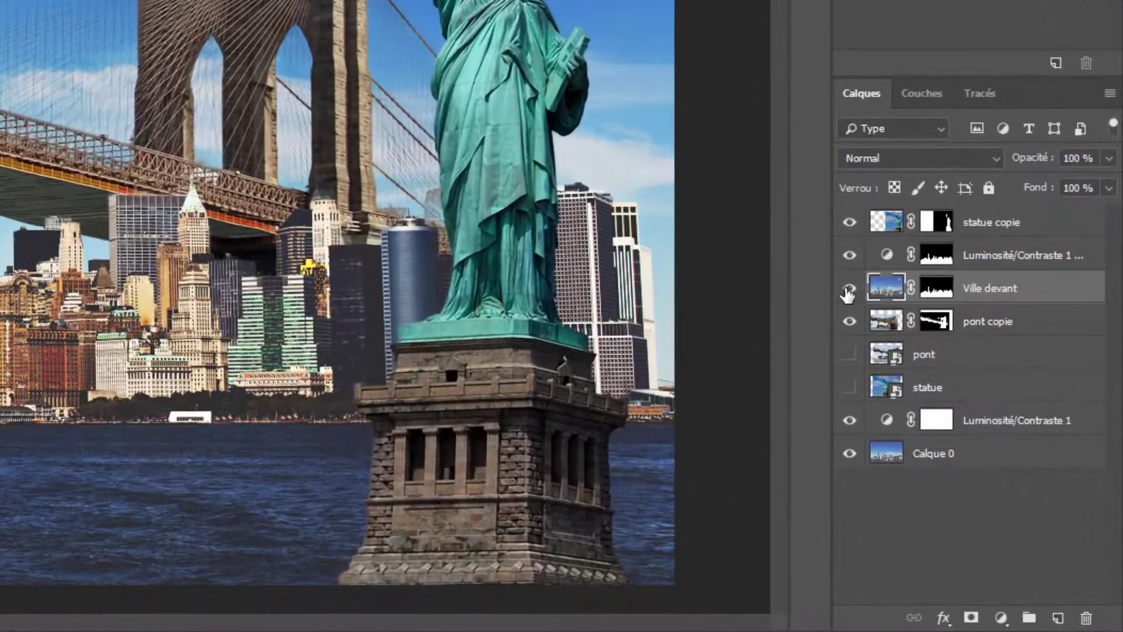
left_click(849, 288)
left_click(848, 289)
- Add a new layer directly above Ville devant and set up a soft white brush at size 154
left_click(1057, 619)
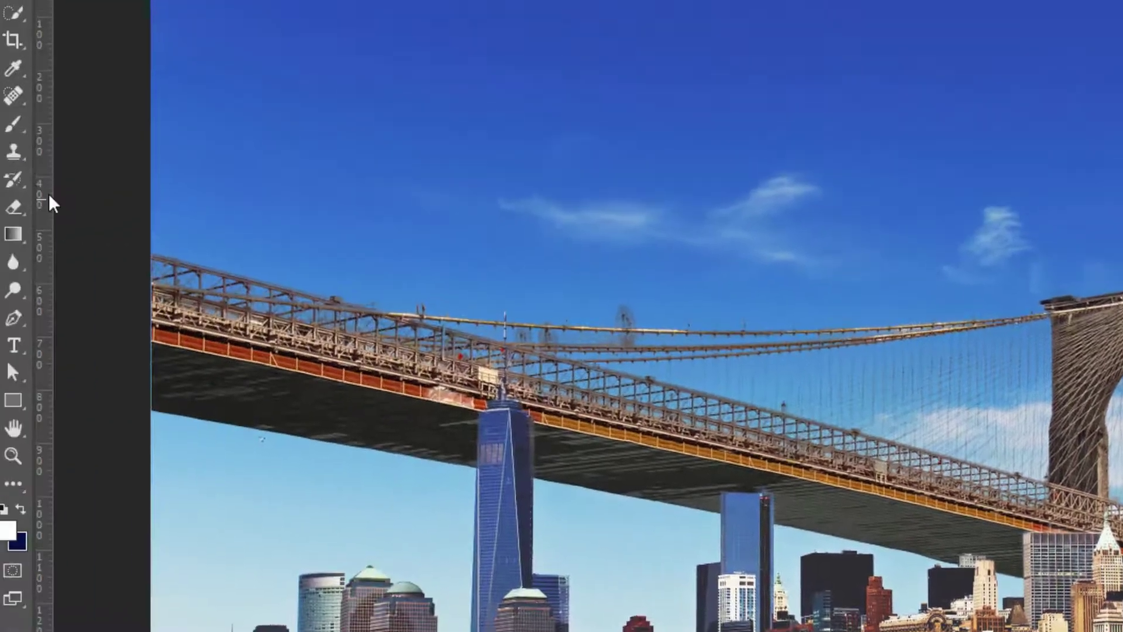
left_click(13, 124)
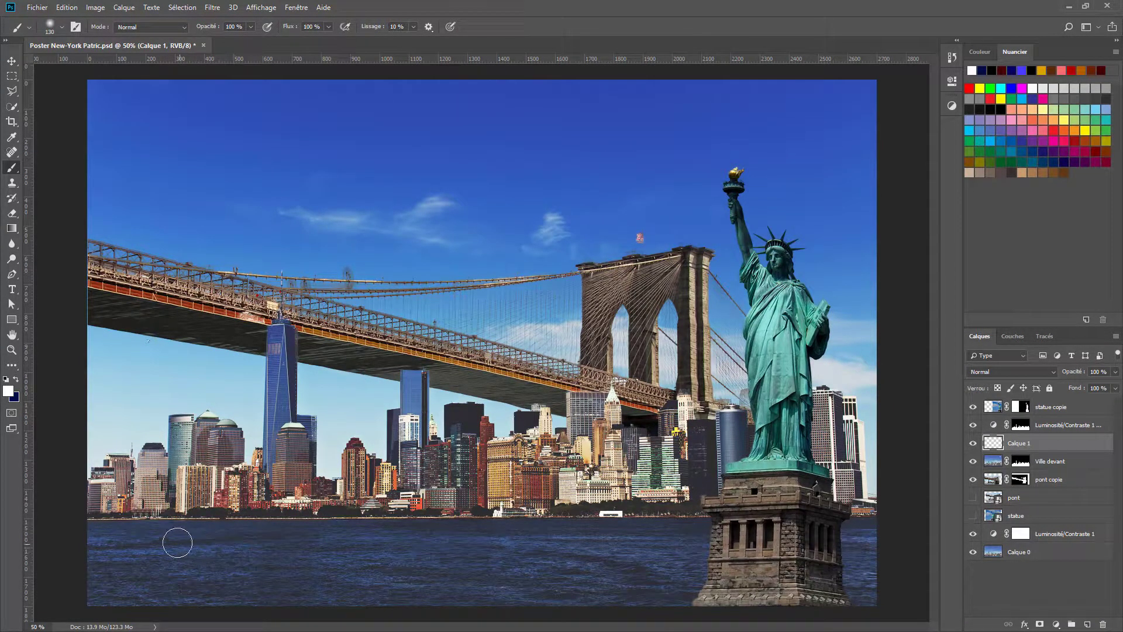
mouse_move(141, 551)
left_mouse_down()
mouse_move(154, 542)
mouse_move(146, 525)
left_mouse_up()
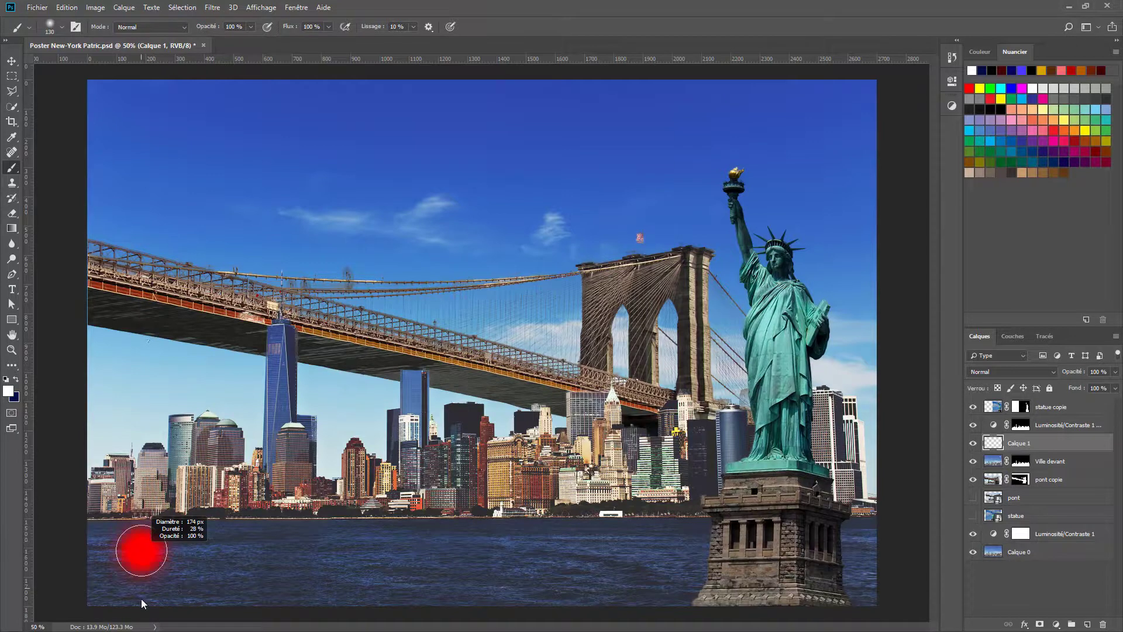
left_click_drag(142, 610, 137, 624)
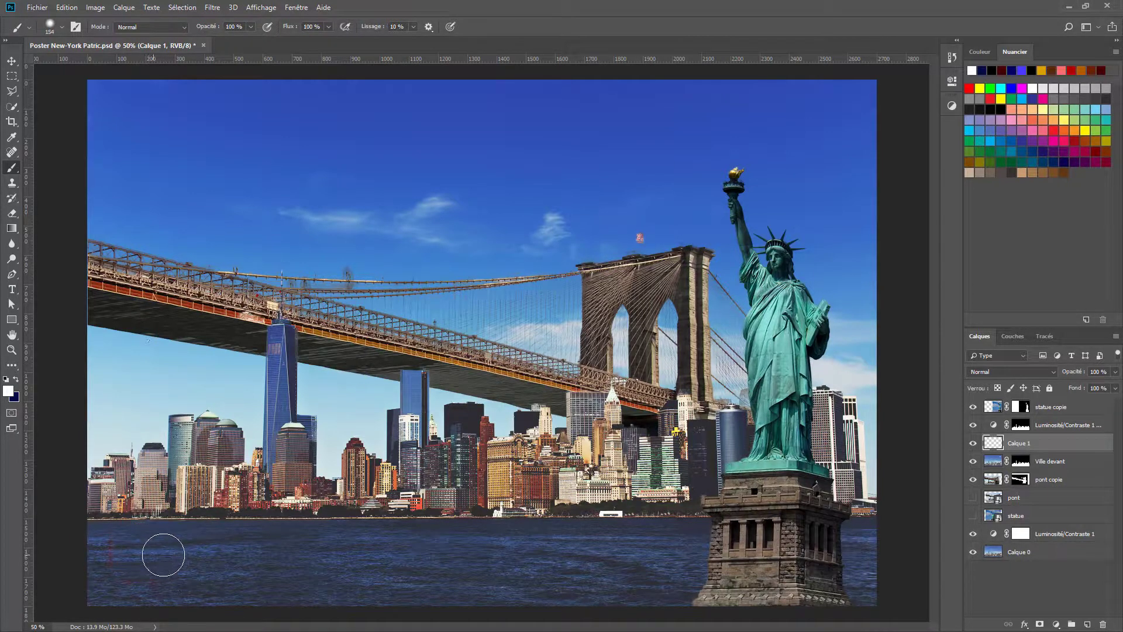
- Paint large white dots scattered across the water from edge to edge with the size 154 brush
left_click(165, 557)
left_click(276, 539)
left_click(453, 572)
left_click(565, 545)
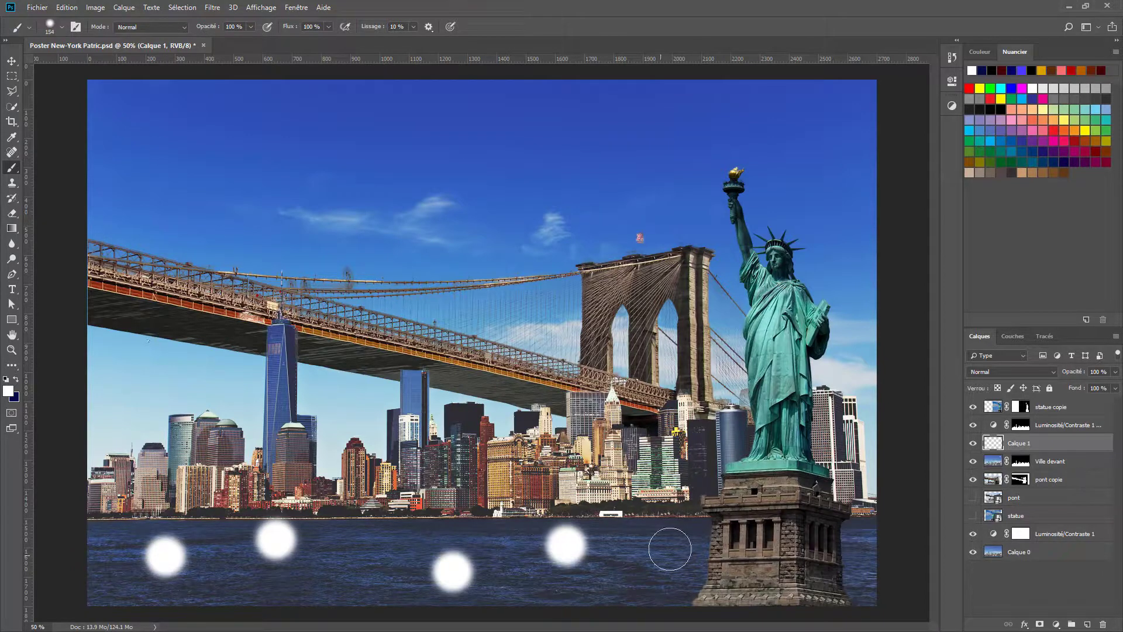
left_click(682, 539)
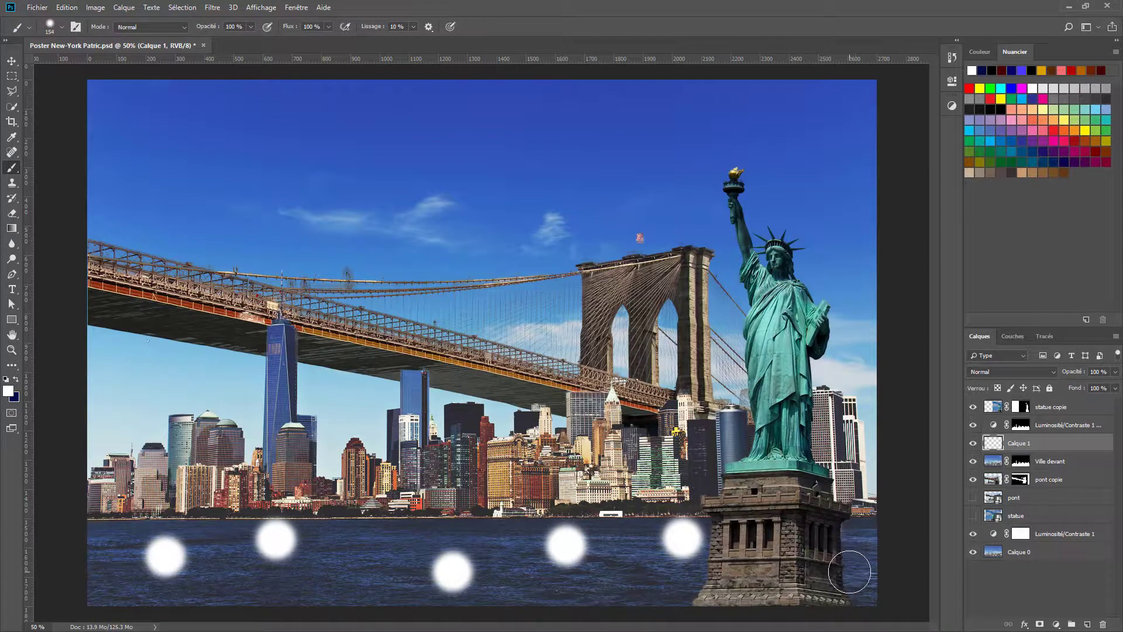
left_click(854, 570)
left_click(105, 532)
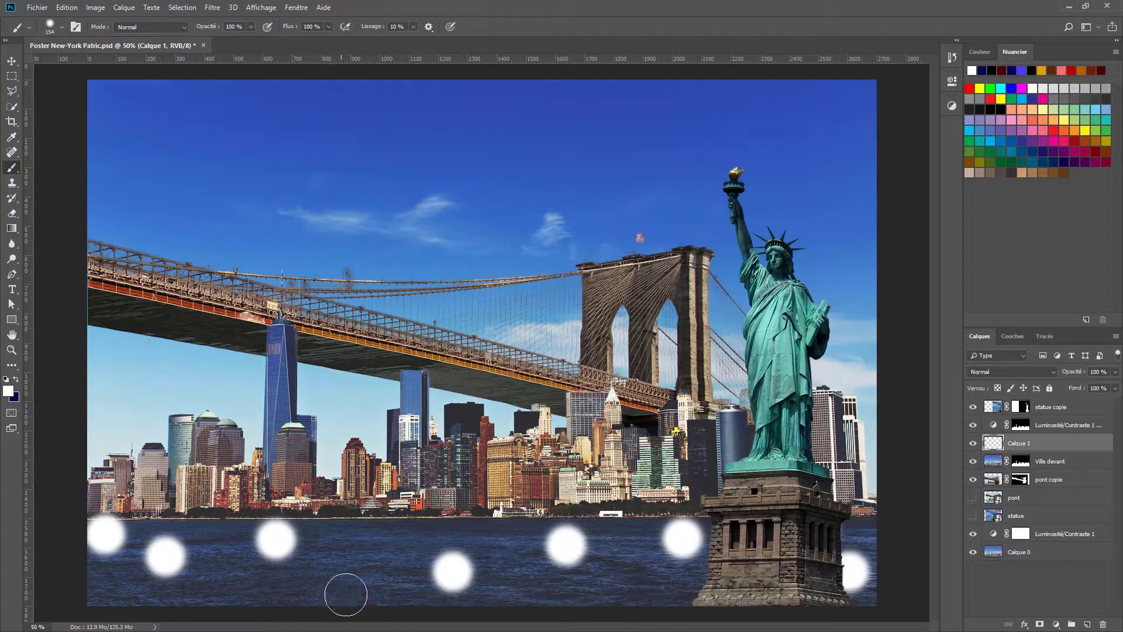
left_click(346, 591)
left_click(392, 523)
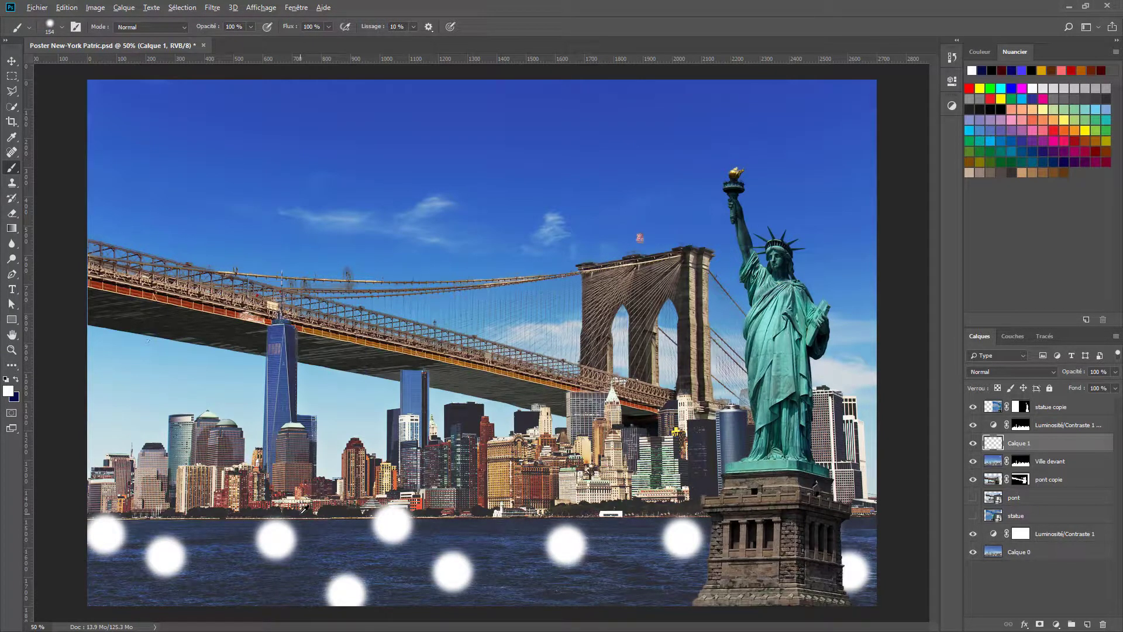
- Reduce the brush to size 70 and paint medium white dots in the gaps between the large ones
left_click_drag(321, 525, 302, 535)
left_click(219, 541)
left_click(219, 591)
left_click(336, 532)
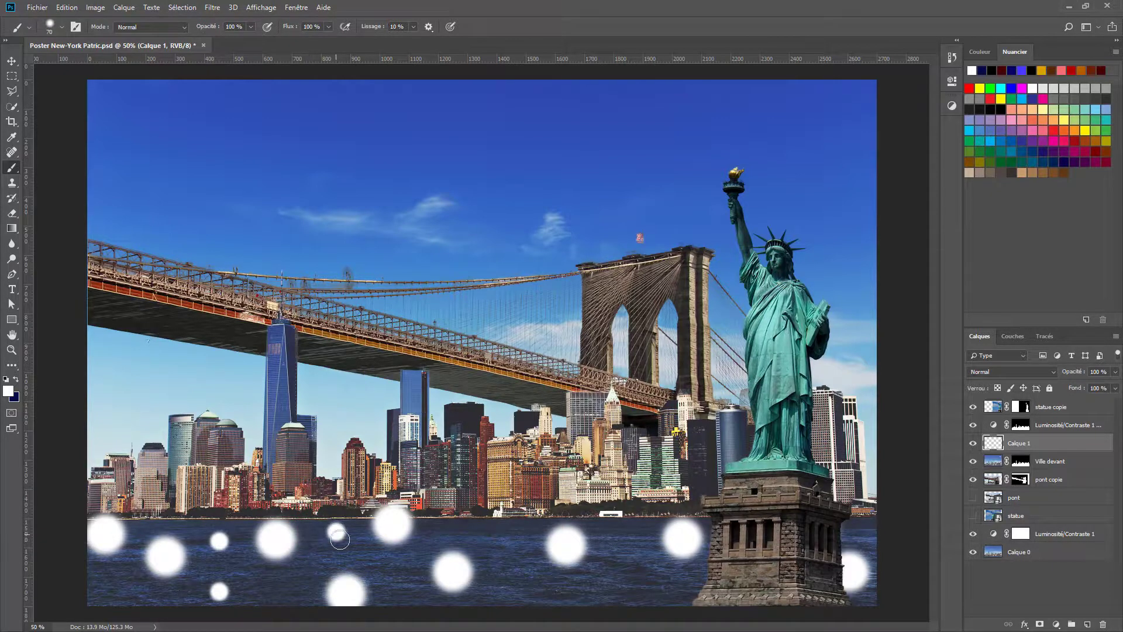
left_click(406, 589)
left_click(483, 525)
left_click(512, 582)
left_click(611, 555)
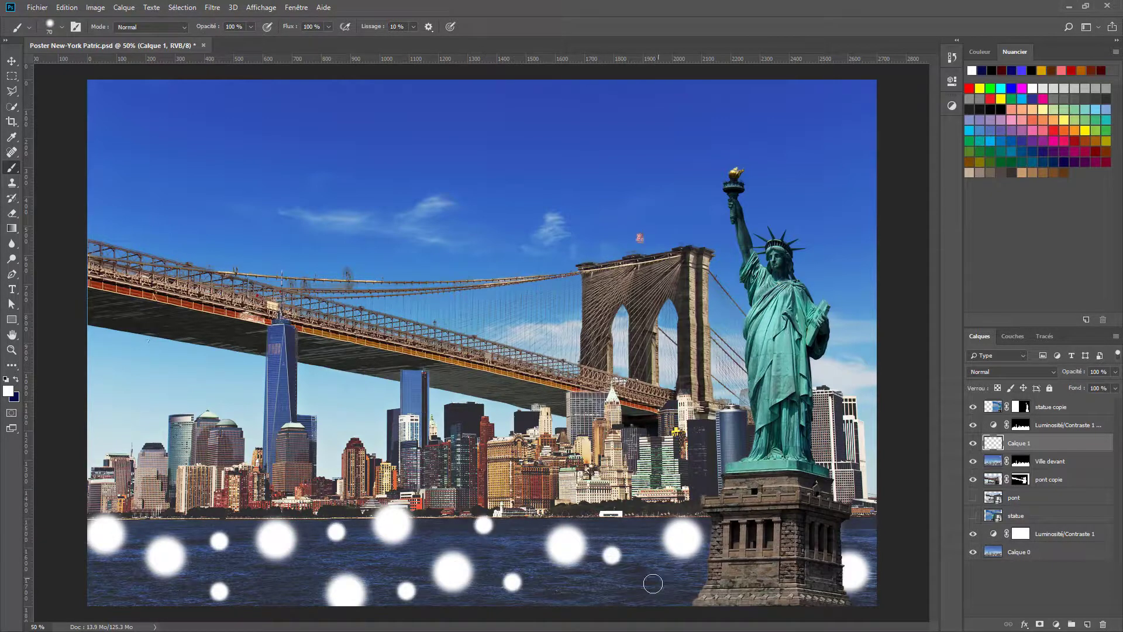
left_click(649, 588)
left_click(856, 533)
left_click(101, 583)
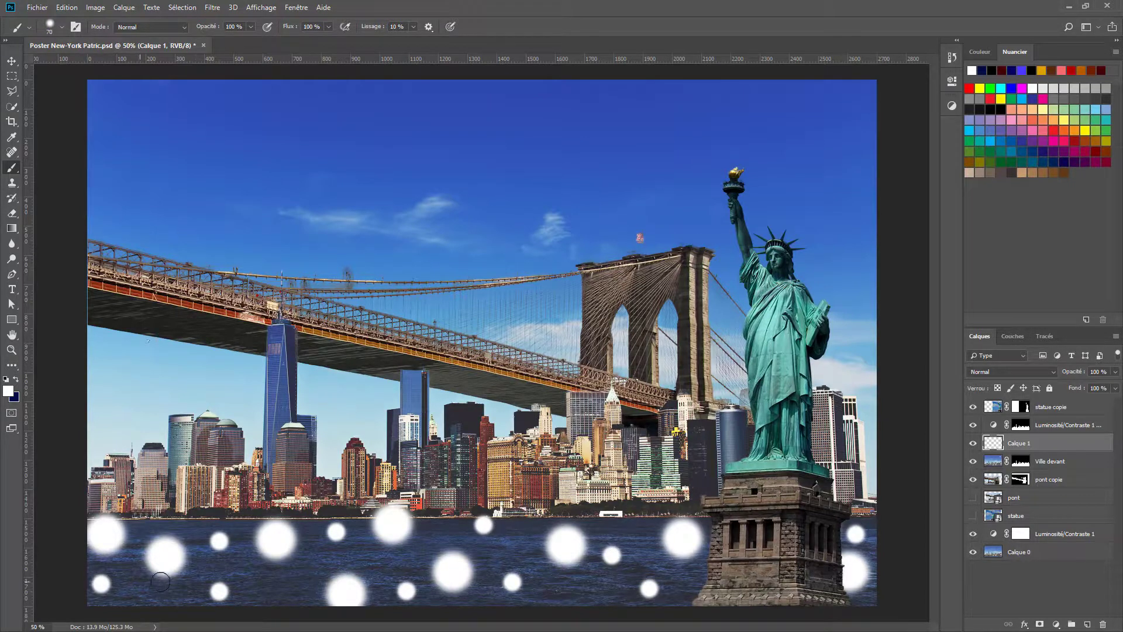
- Reduce the brush to size 42 and scatter small white dots over the water and along the shoreline
left_click_drag(180, 534, 170, 537)
left_click(147, 525)
left_click(255, 590)
left_click(314, 564)
left_click(301, 514)
left_click(363, 499)
left_click(464, 511)
left_click(549, 505)
left_click(601, 497)
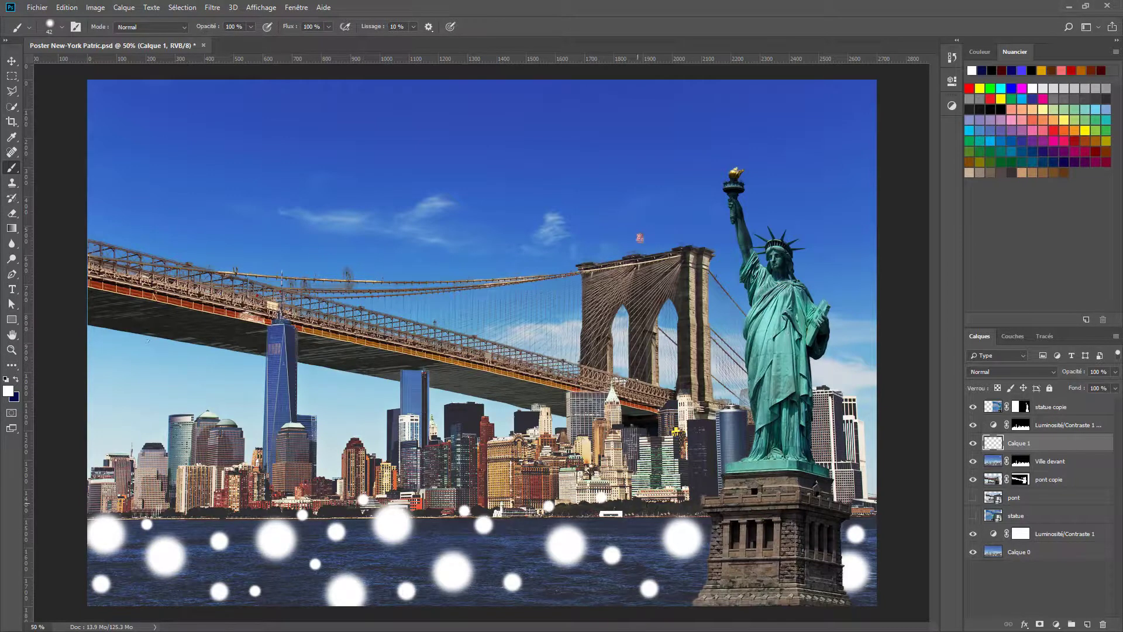
left_click(672, 510)
left_click(639, 537)
left_click(644, 500)
left_click(614, 588)
left_click(521, 598)
left_click(524, 553)
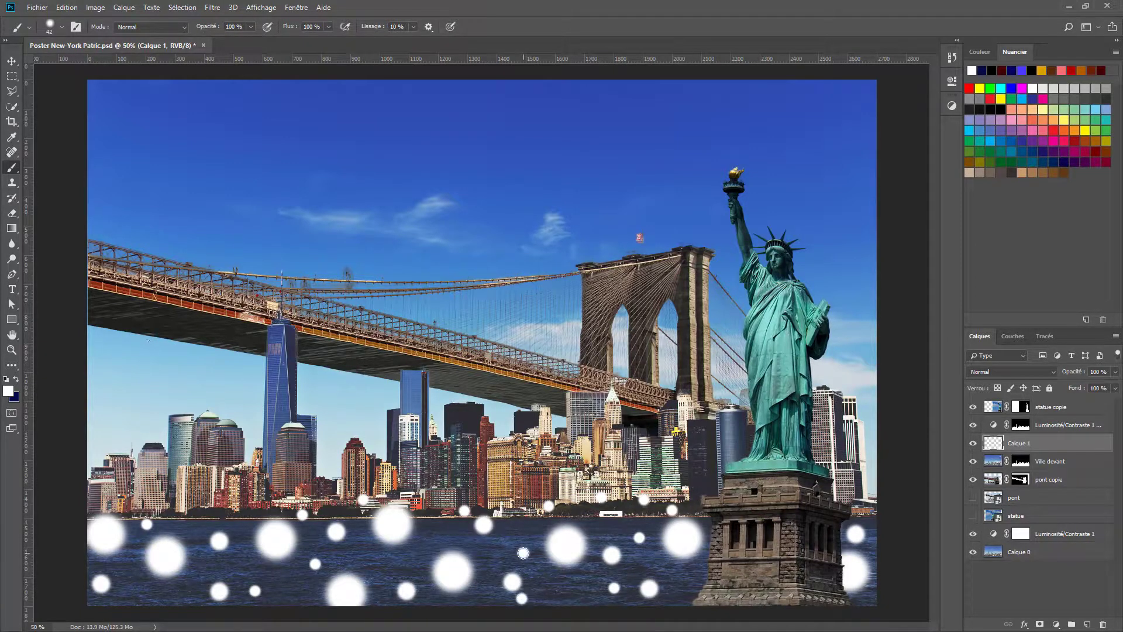
left_click(343, 563)
left_click(384, 555)
left_click(440, 529)
left_click(142, 596)
left_click(183, 524)
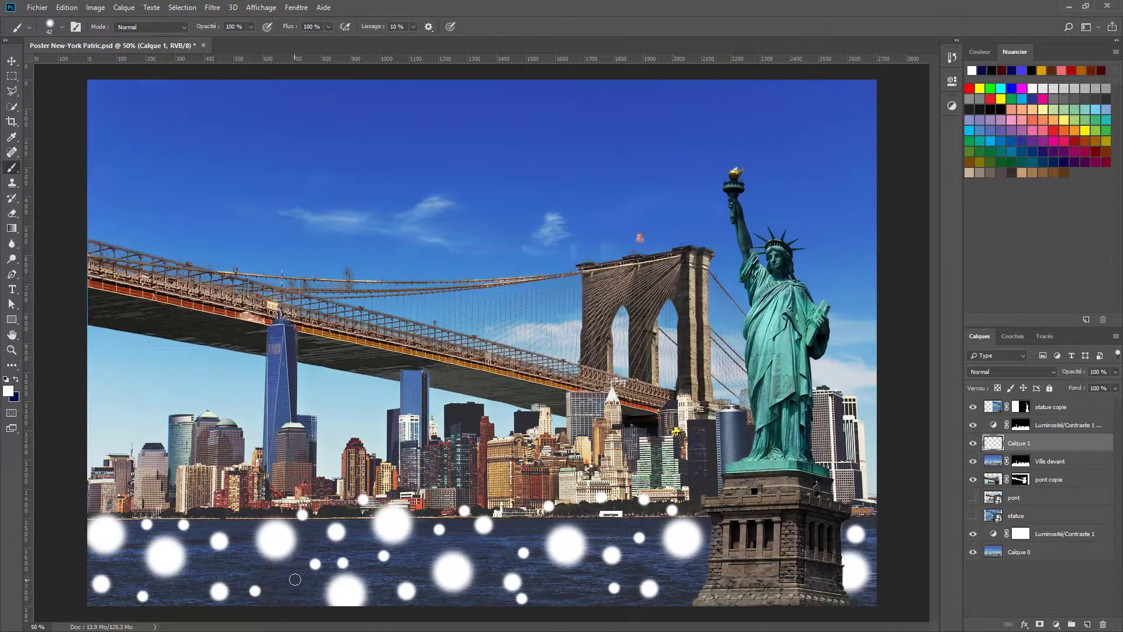
left_click(296, 577)
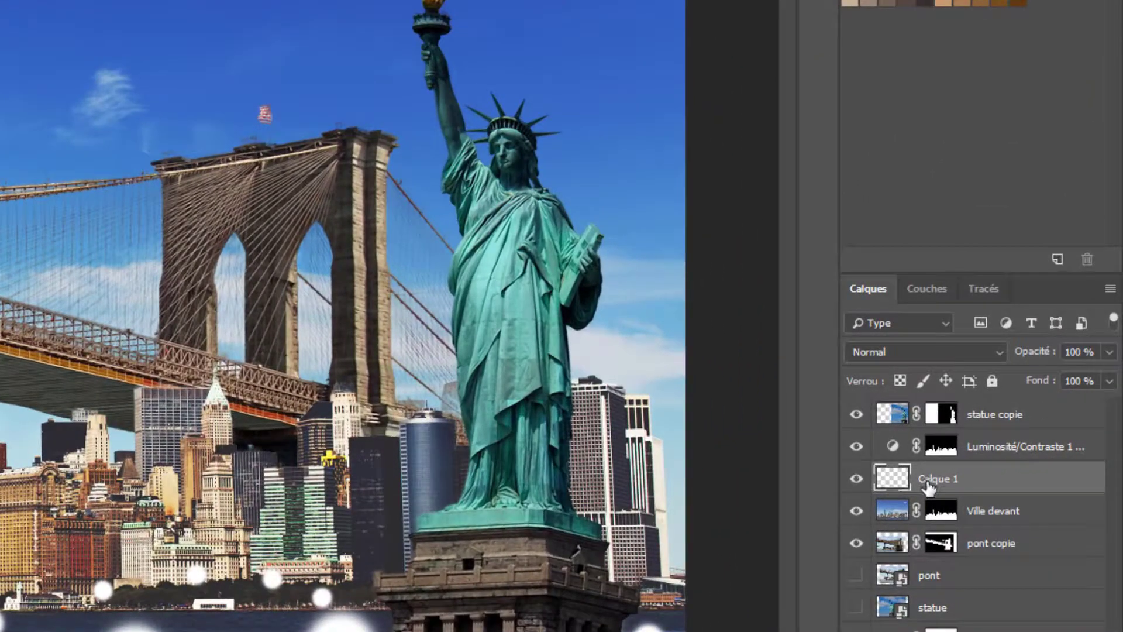
- Rename the painted dots layer Calque 1 as Brouillard
double_click(929, 480)
type("Brouillard")
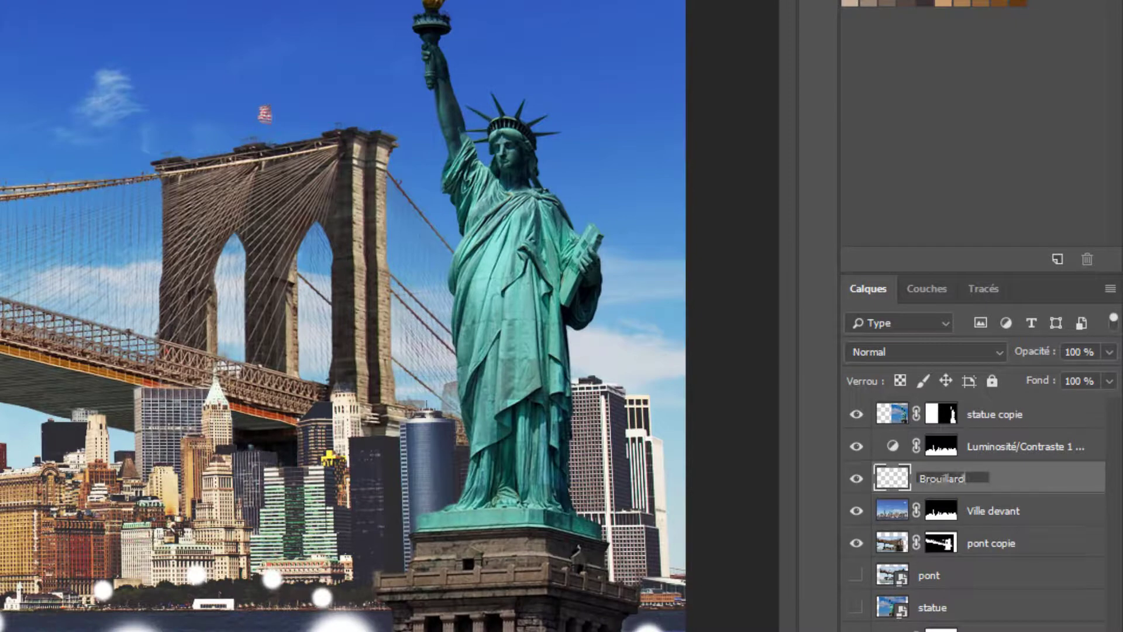
key("Return")
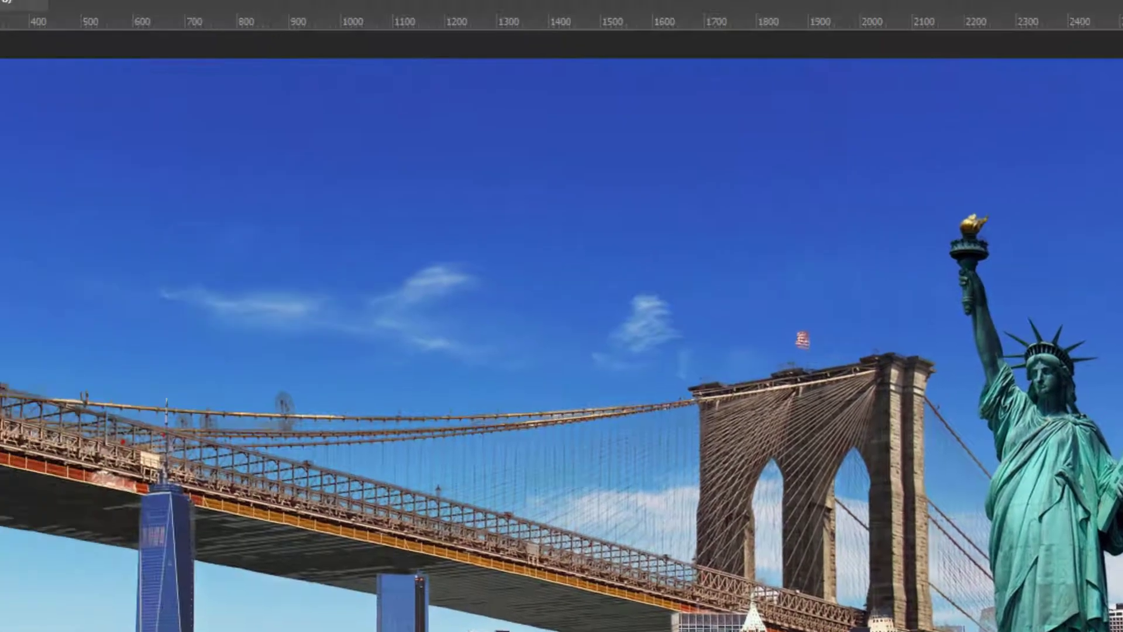
- Apply a directional blur (Flou directionnel) to the Brouillard layer with angle 0° and a distance of about 1000 pixels
left_click(241, 13)
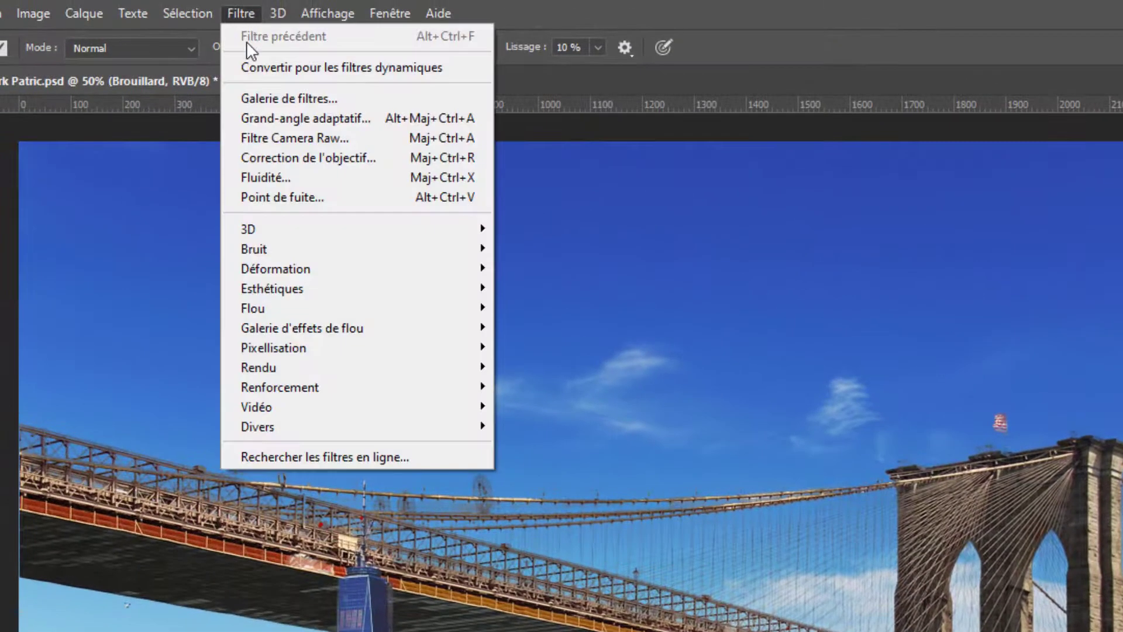
mouse_move(278, 308)
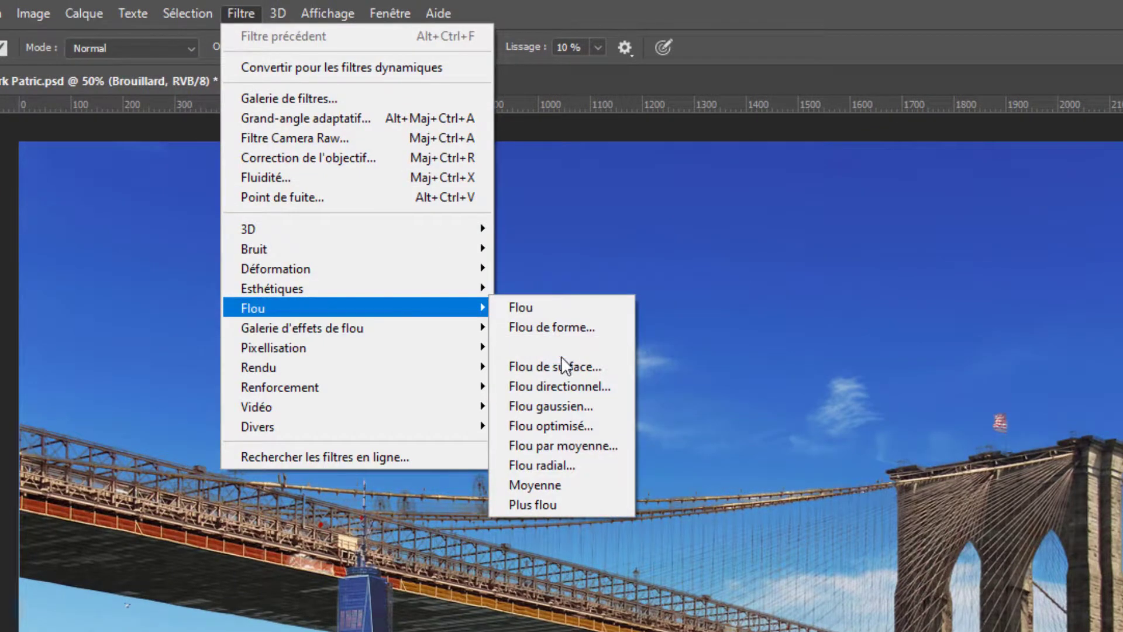
left_click(558, 386)
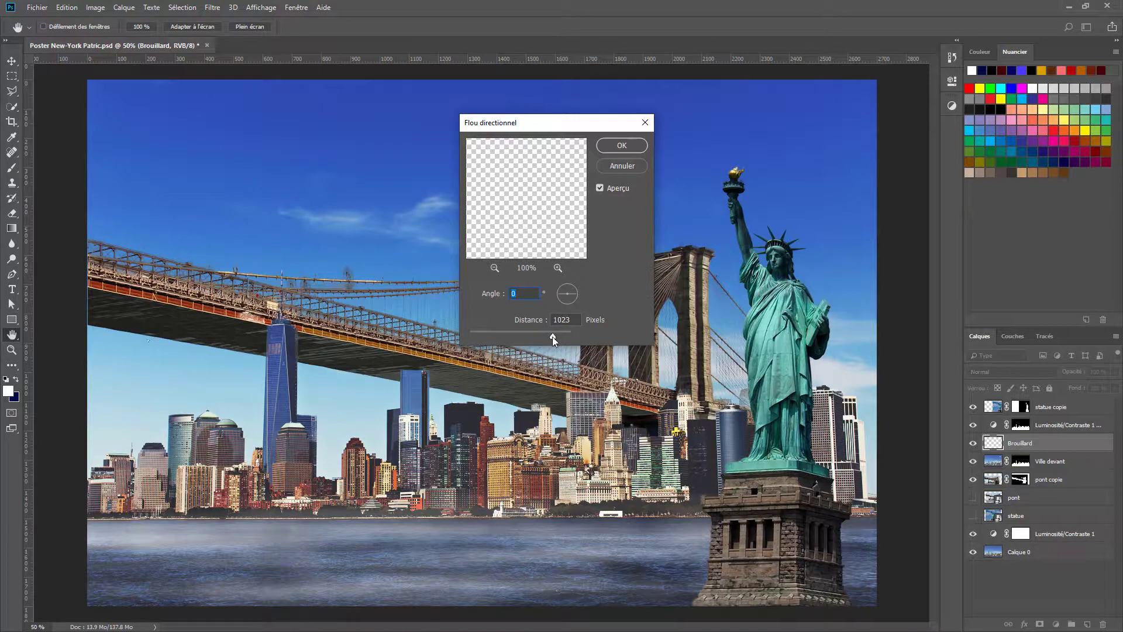
mouse_move(552, 336)
left_mouse_down()
mouse_move(524, 339)
mouse_move(549, 338)
left_mouse_up()
key("Tab")
left_click(621, 146)
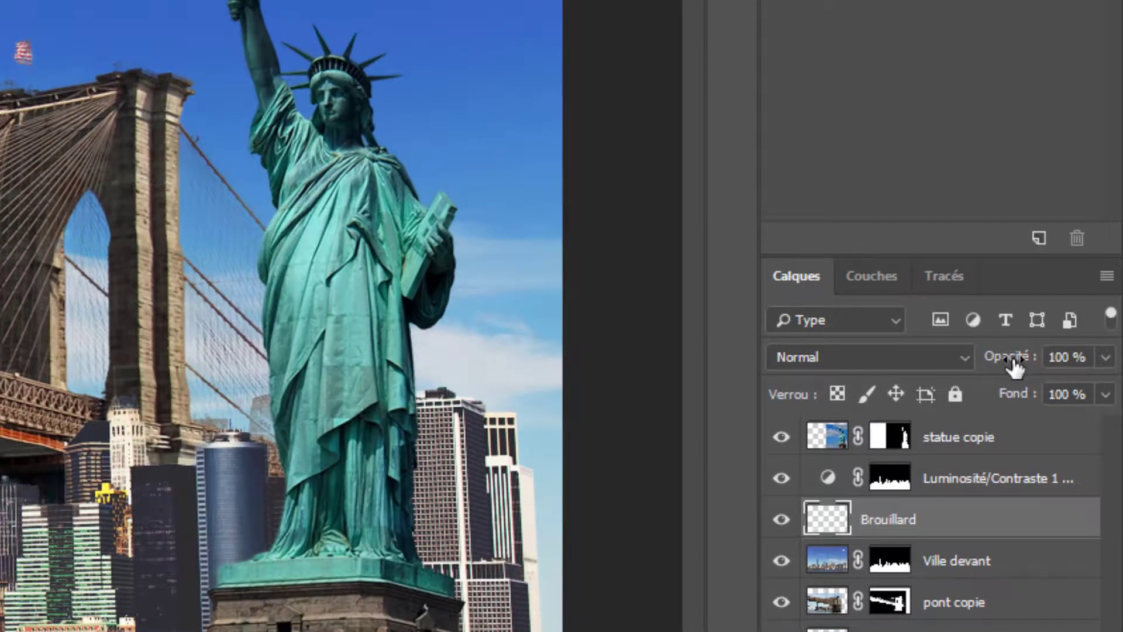
- Lower the Brouillard layer's opacity to about 64 % to soften the fog over the water
left_click(1104, 356)
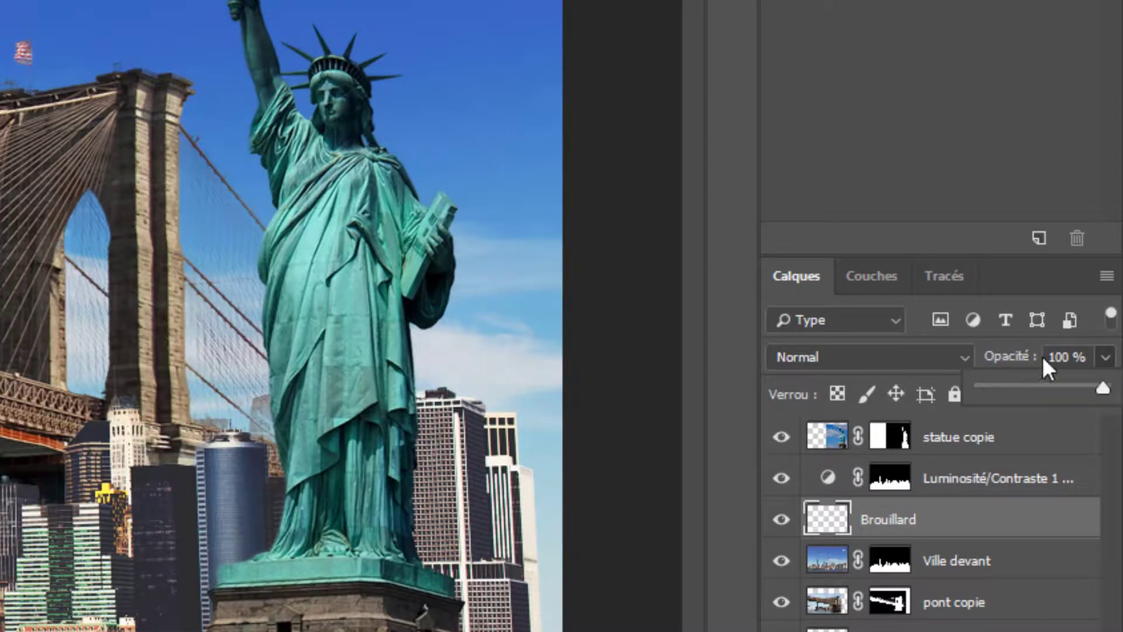
left_click(1061, 358)
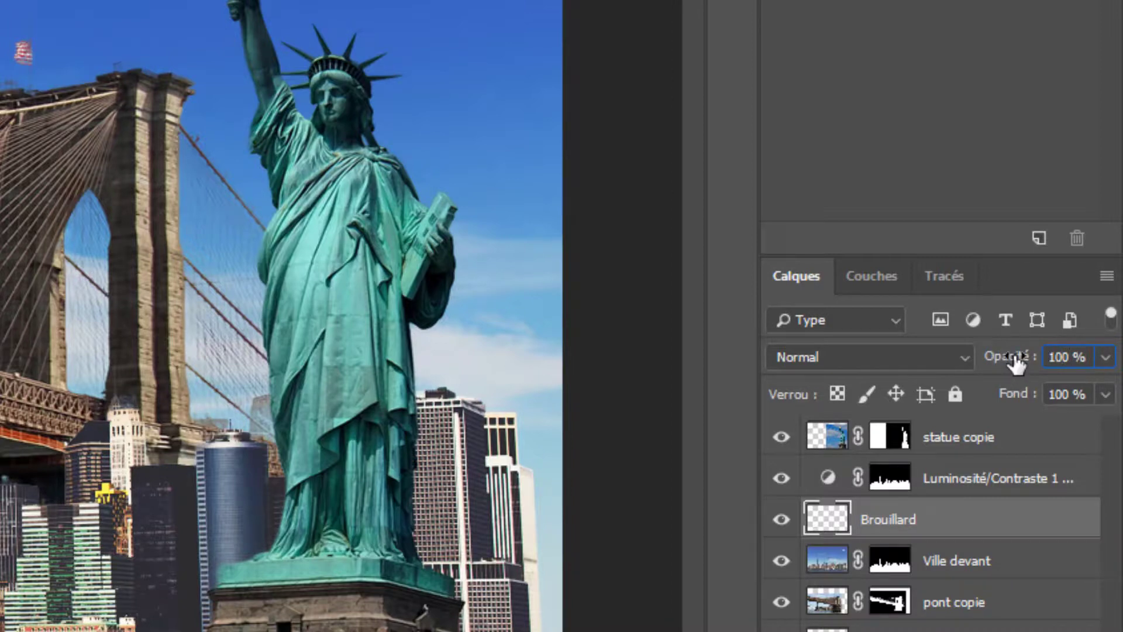
left_click_drag(1017, 364, 991, 371)
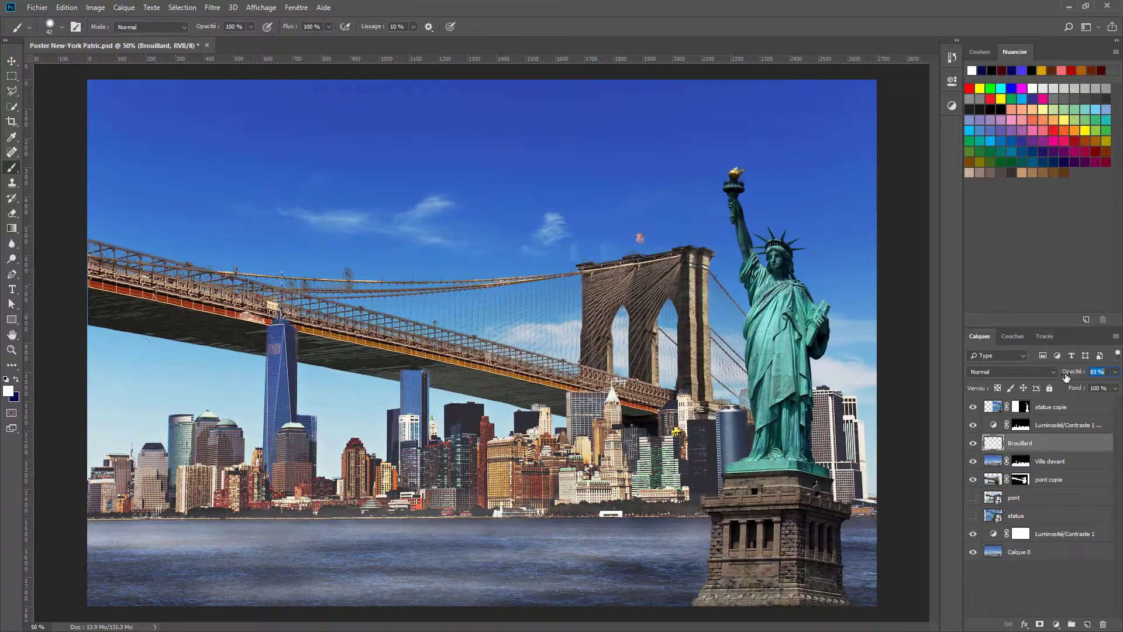
left_click_drag(1066, 377, 1060, 378)
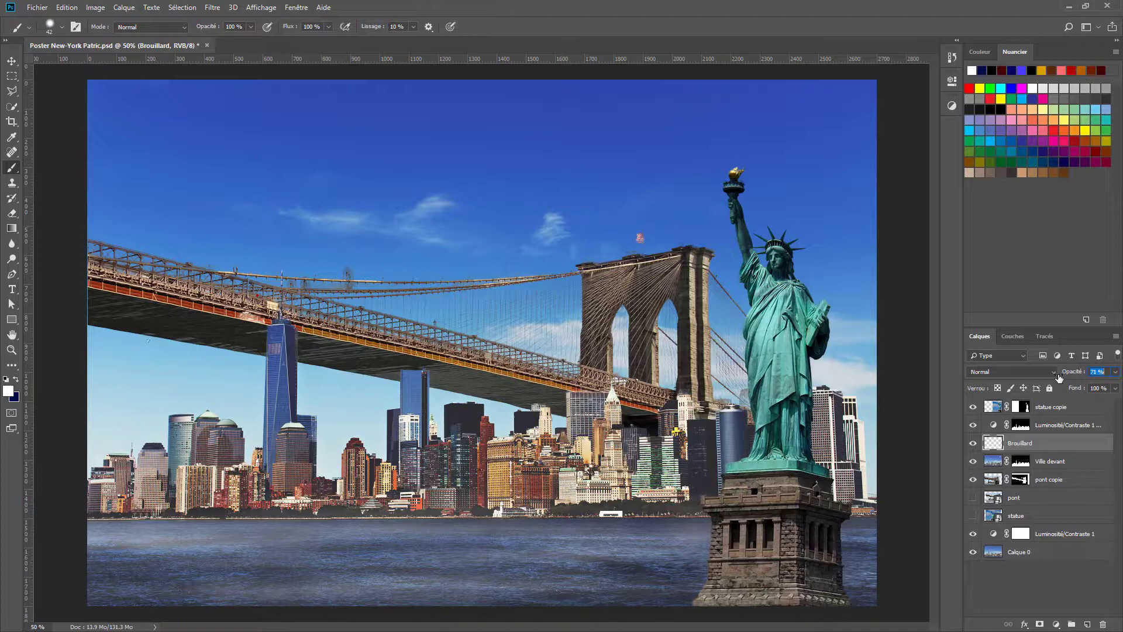
left_click_drag(1060, 378, 1058, 378)
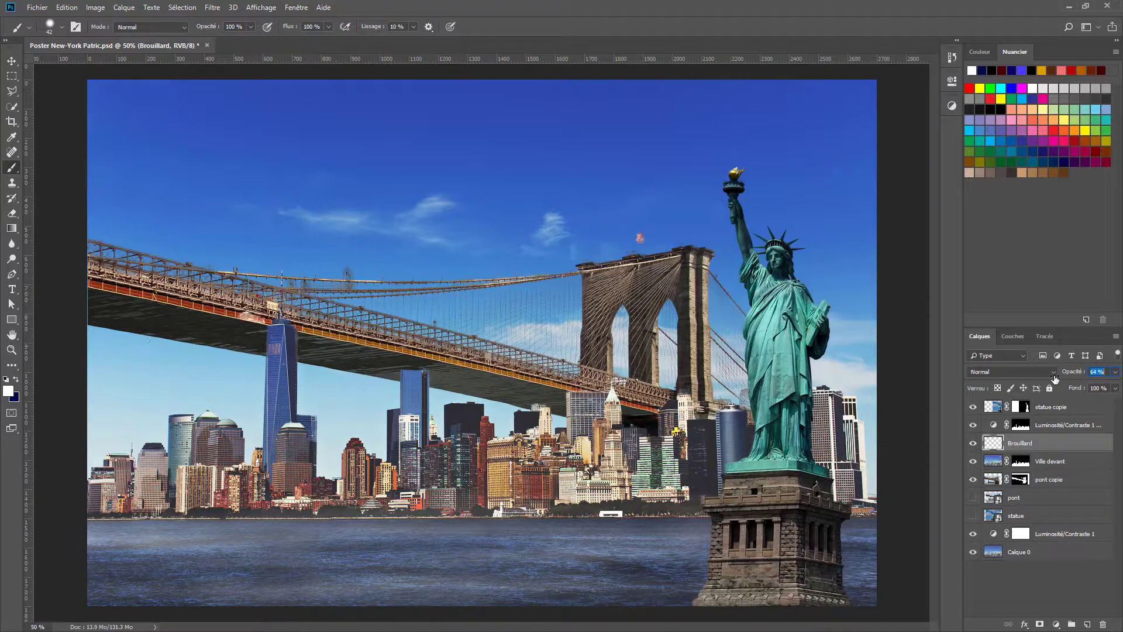